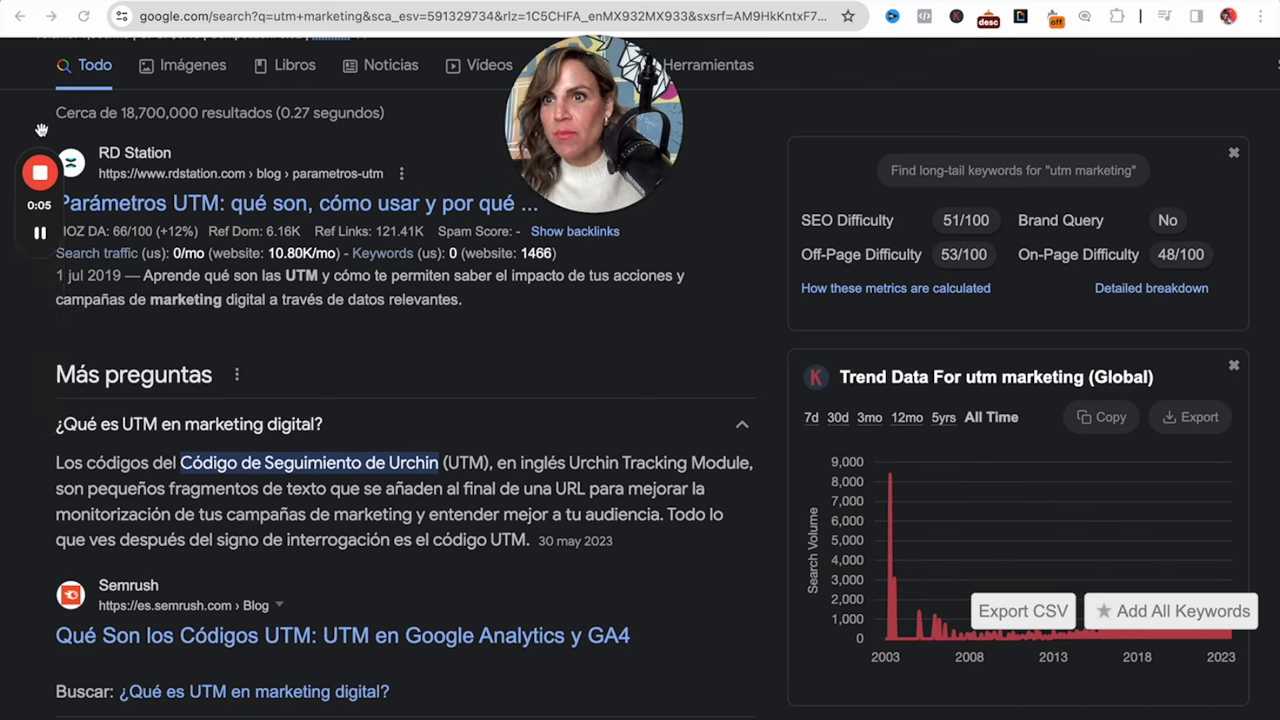
left_click_drag(41, 130, 916, 73)
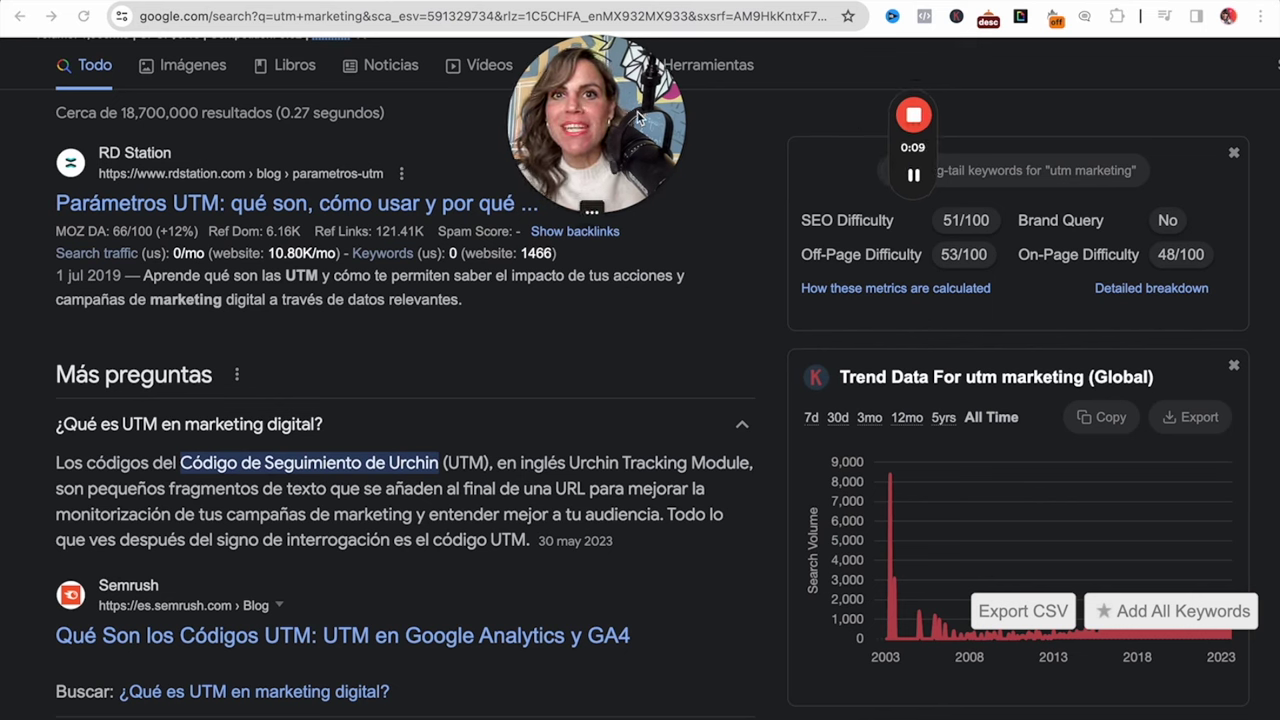
left_click_drag(638, 118, 788, 105)
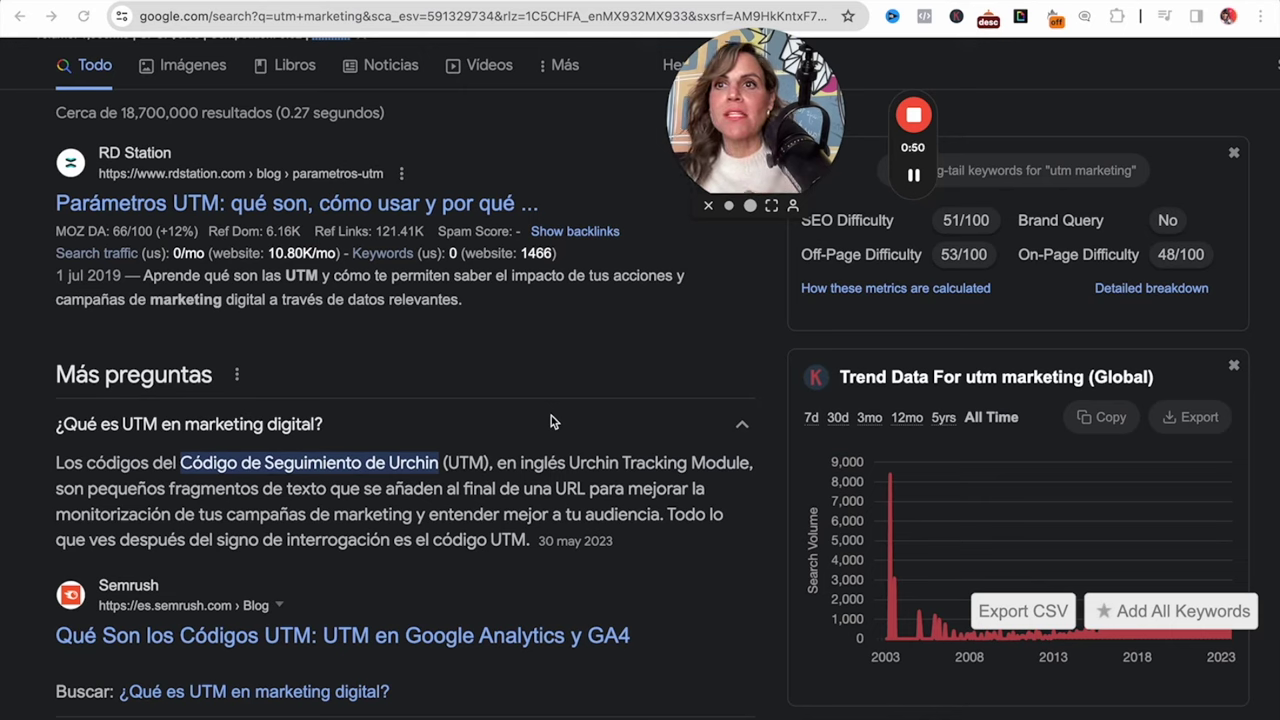
Switch to the YouTube video "Como Captar y Convertir Clientes con Marketing Inmobiliario" and copy its share link
key("ctrl+Tab")
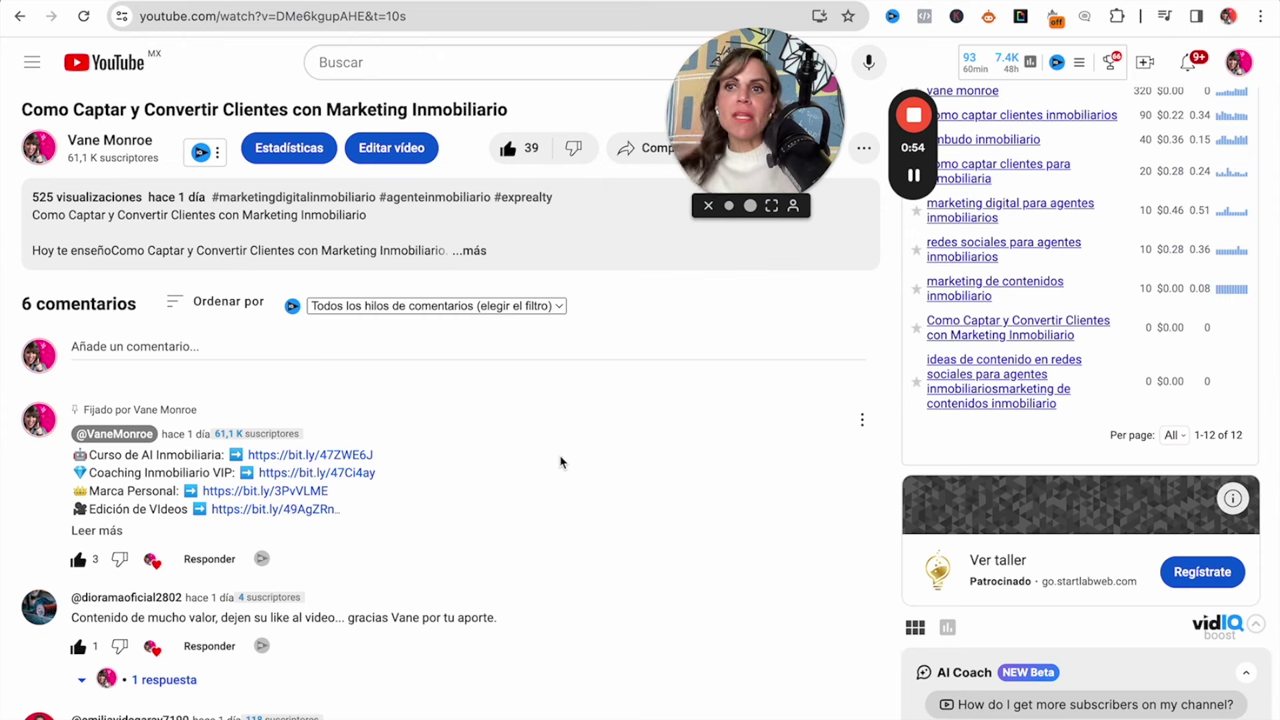
scroll(597, 534, "up", 5)
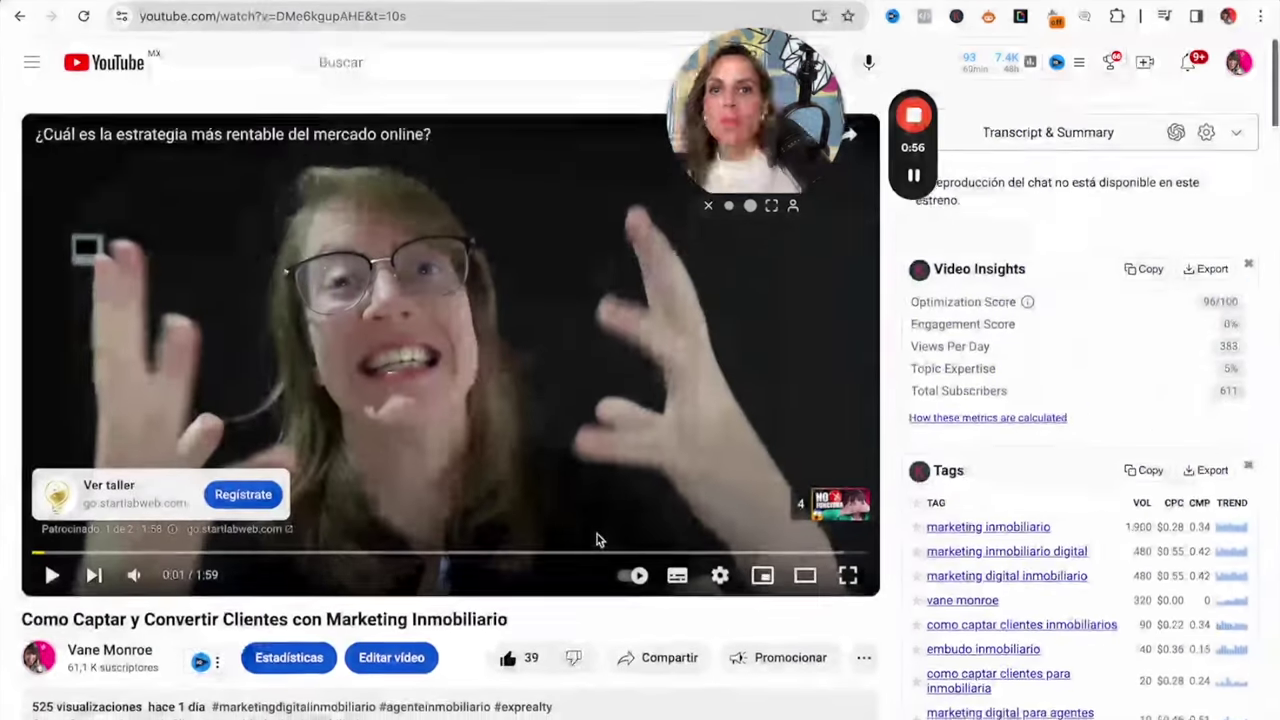
left_click(655, 655)
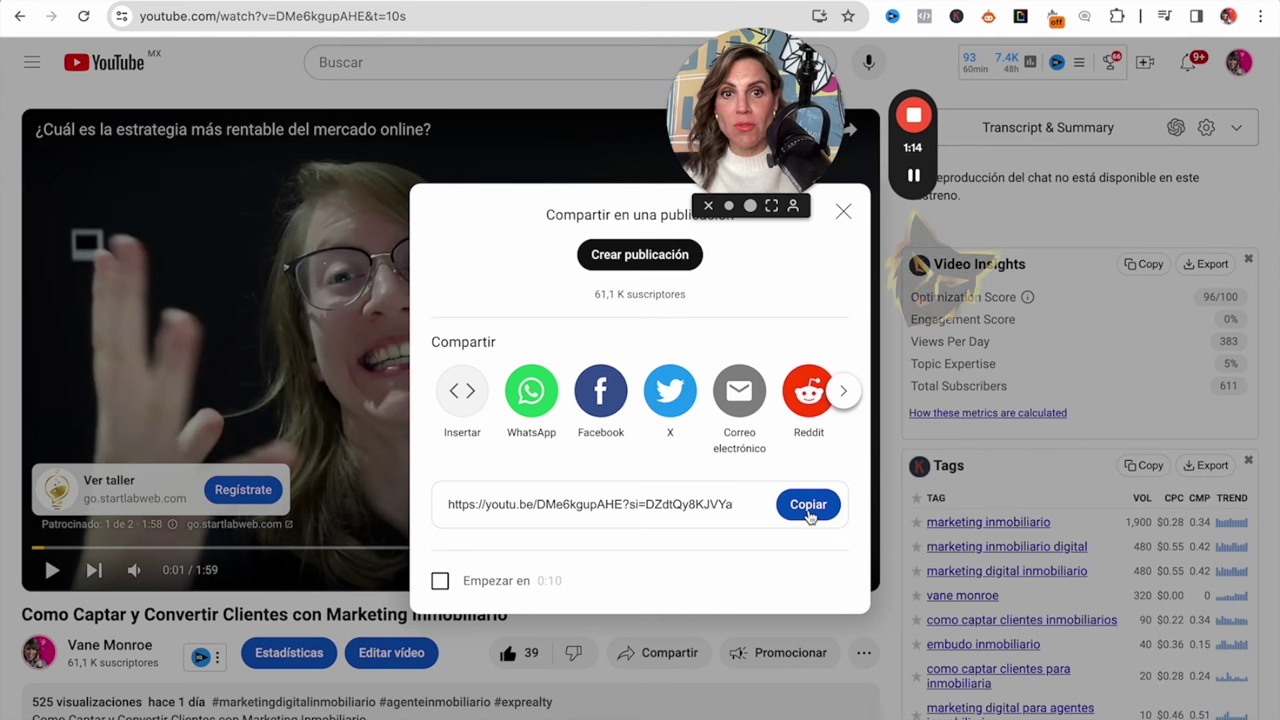
left_click(808, 505)
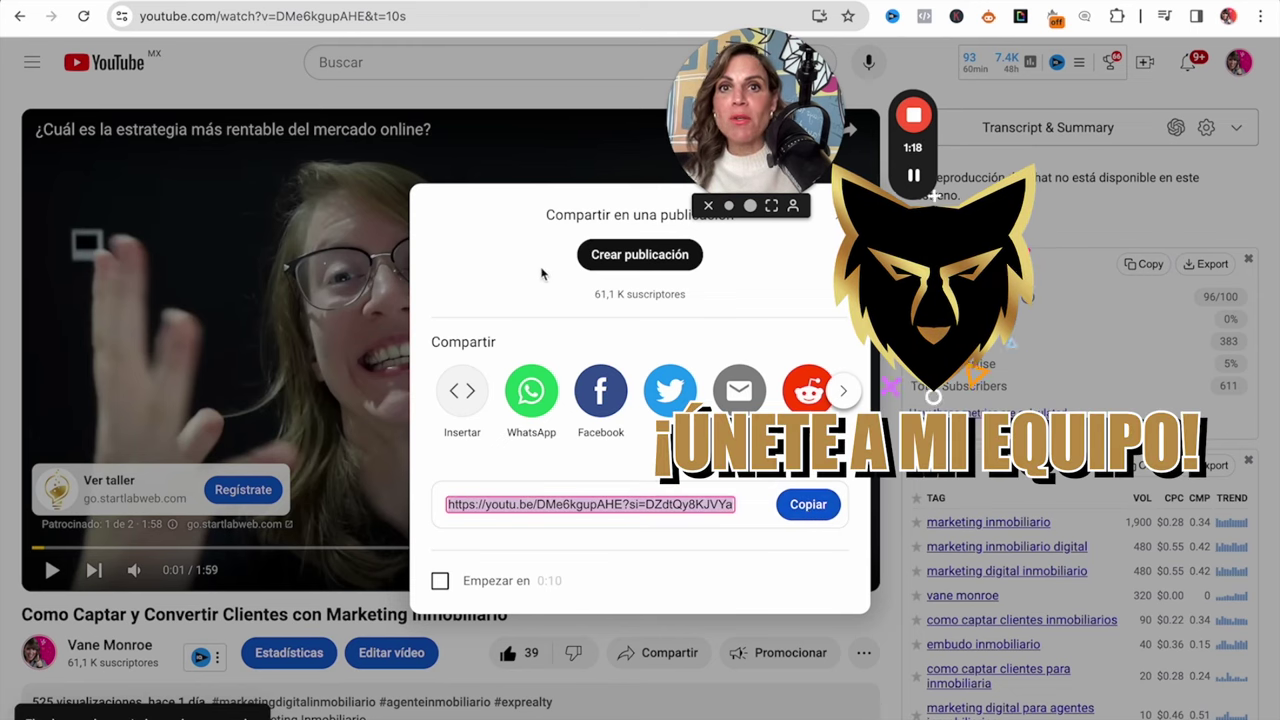
Switch to Bitly and log in with the first listed Google account
key("ctrl+Tab")
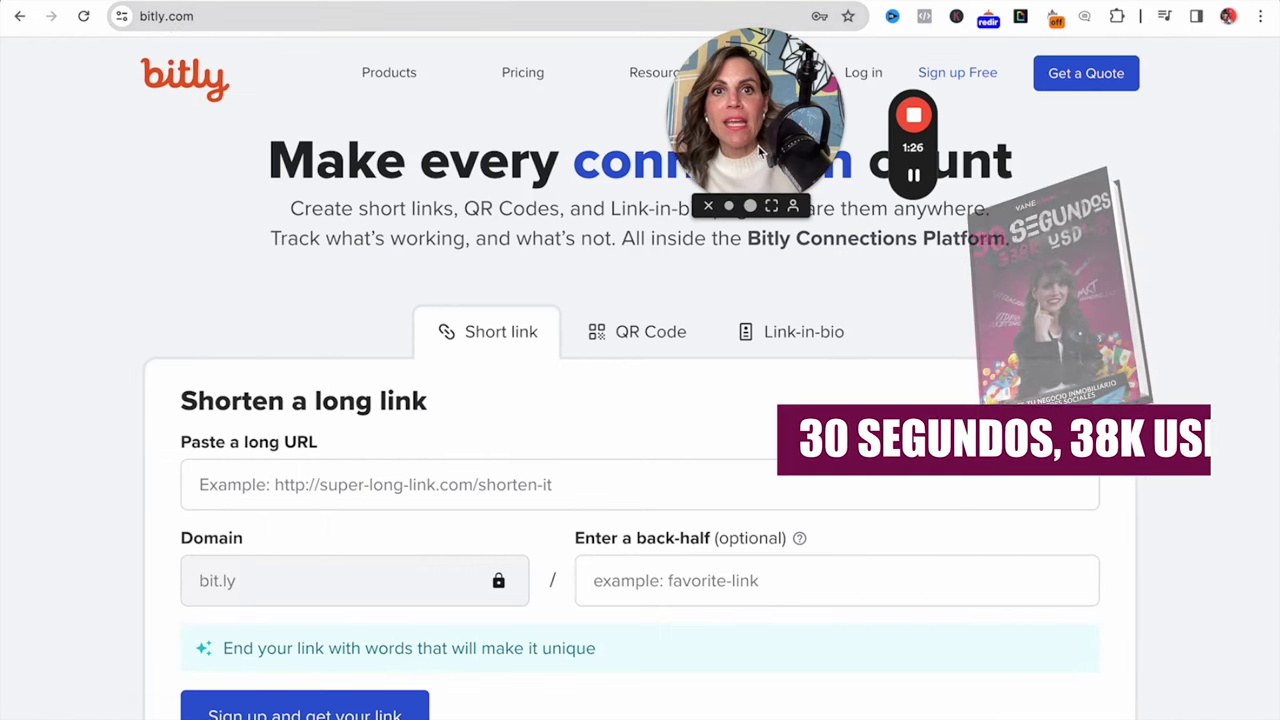
left_click_drag(723, 132, 451, 188)
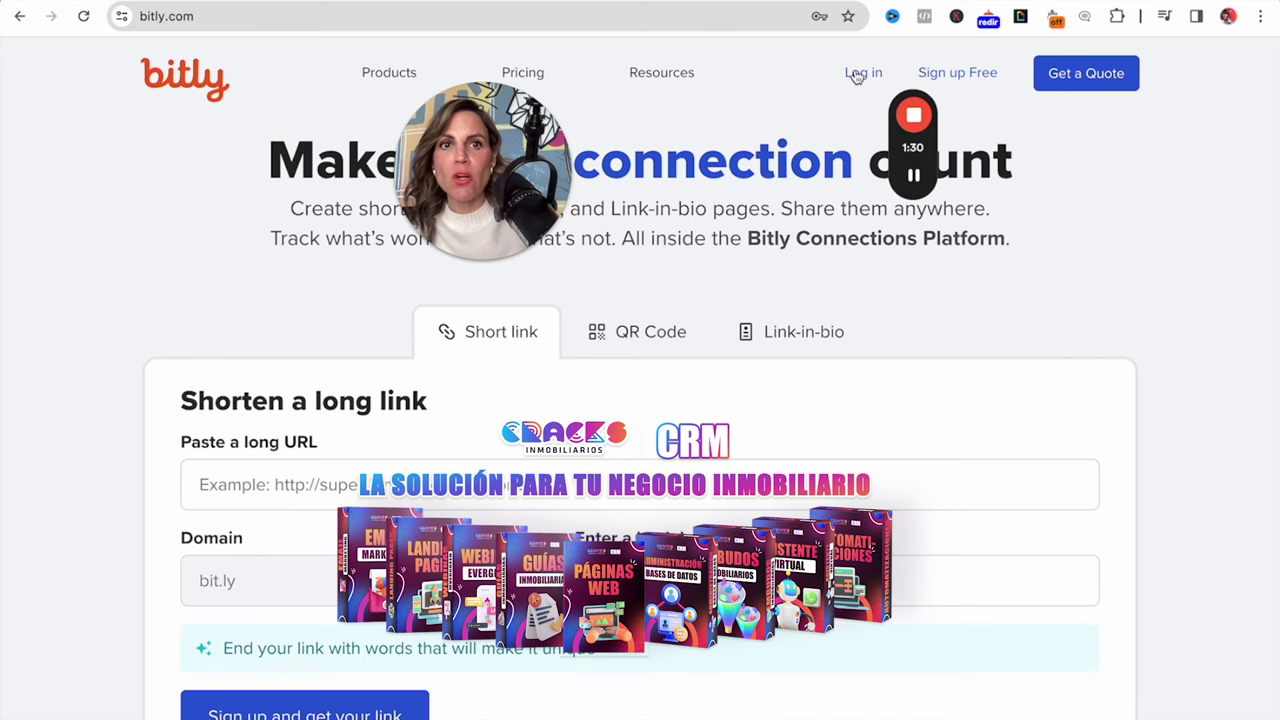
left_click(857, 76)
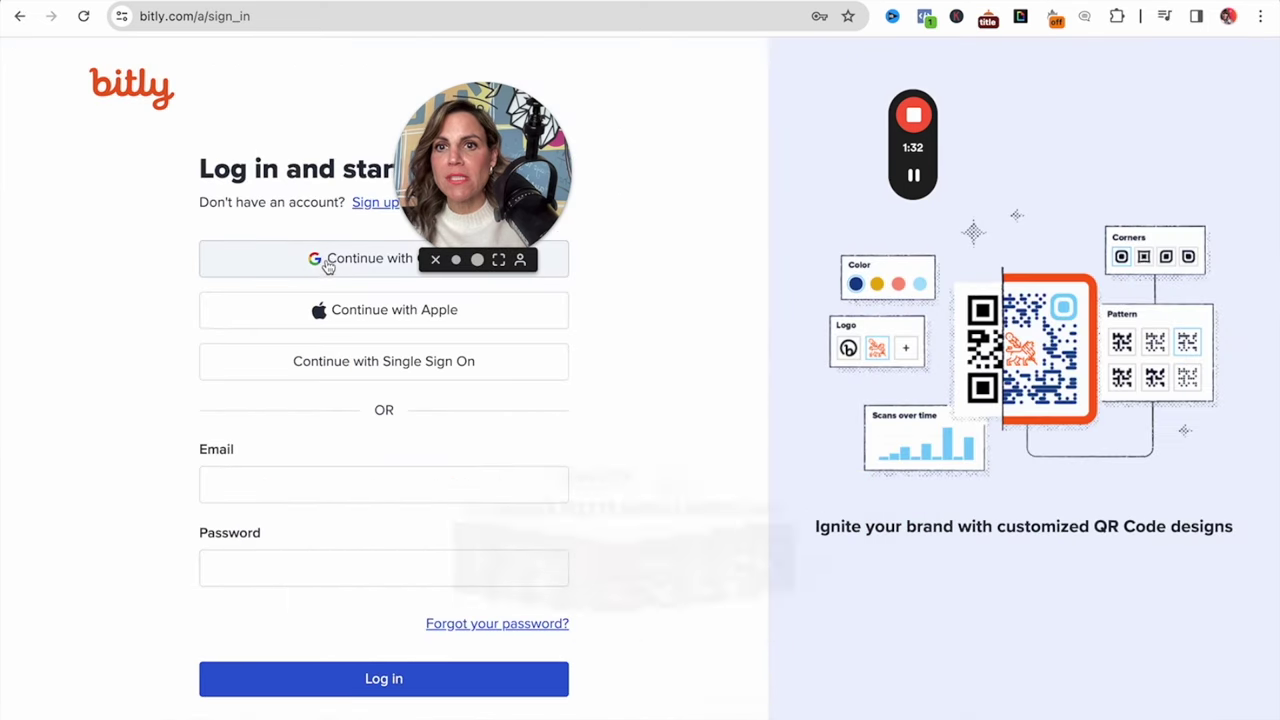
left_click(316, 268)
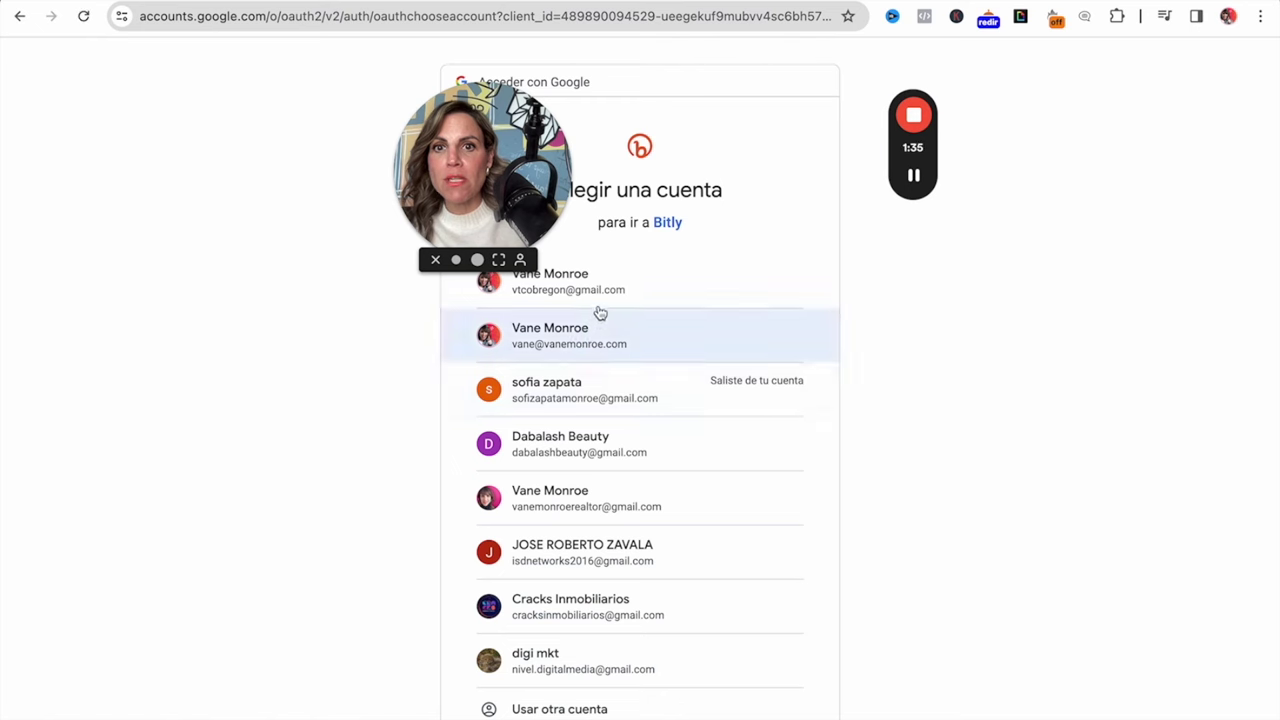
left_click(605, 297)
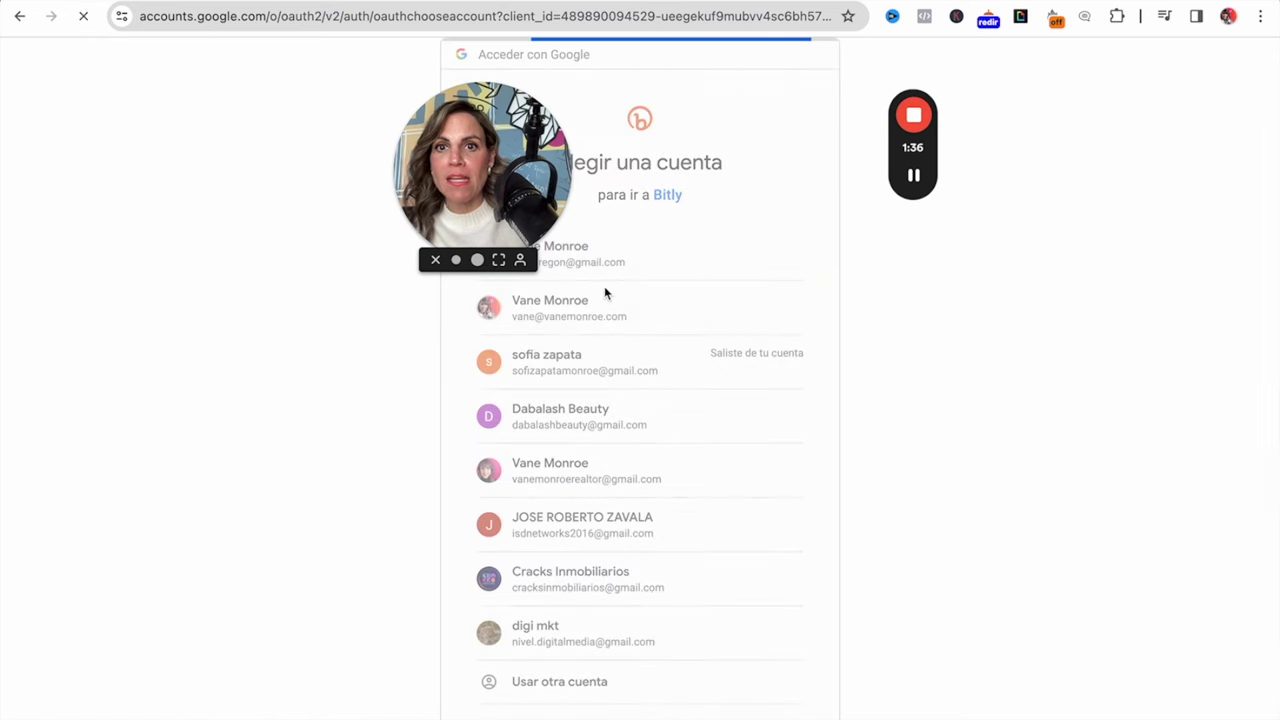
left_click_drag(538, 197, 738, 113)
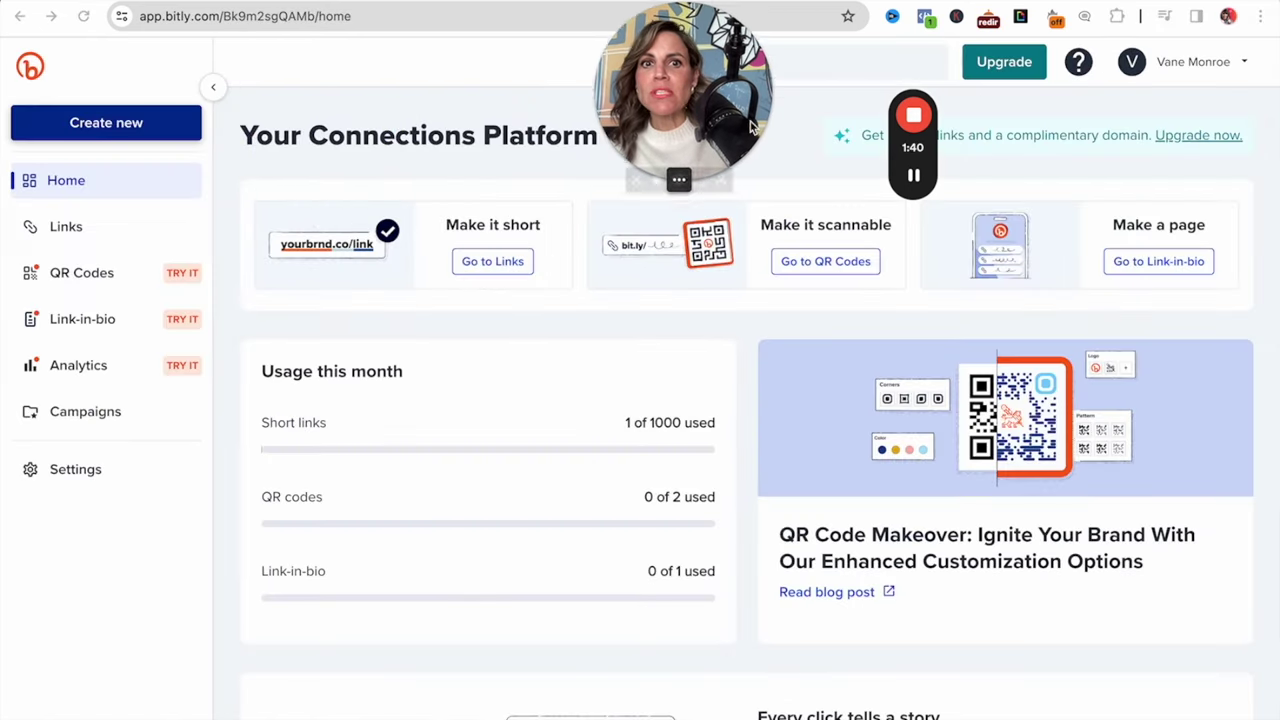
Start a new short link with the copied YouTube video URL as destination and the title "ConvertiClientes"
left_click(72, 230)
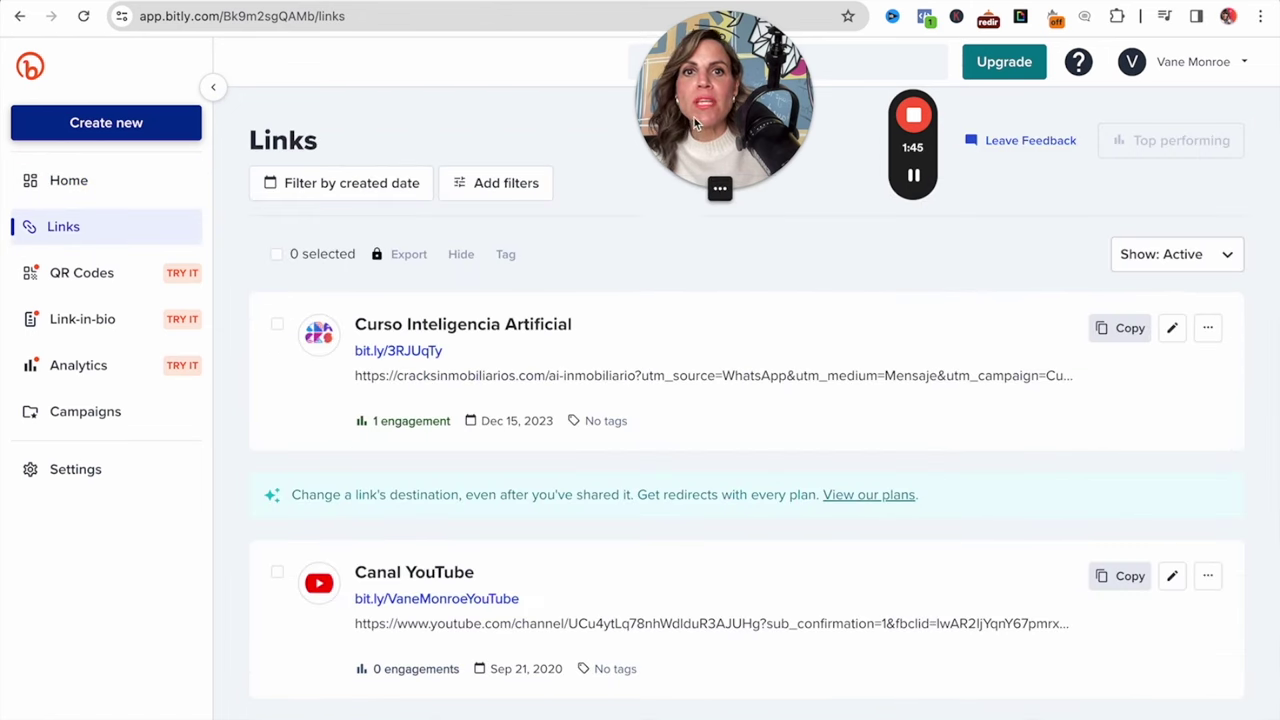
left_click_drag(694, 117, 641, 161)
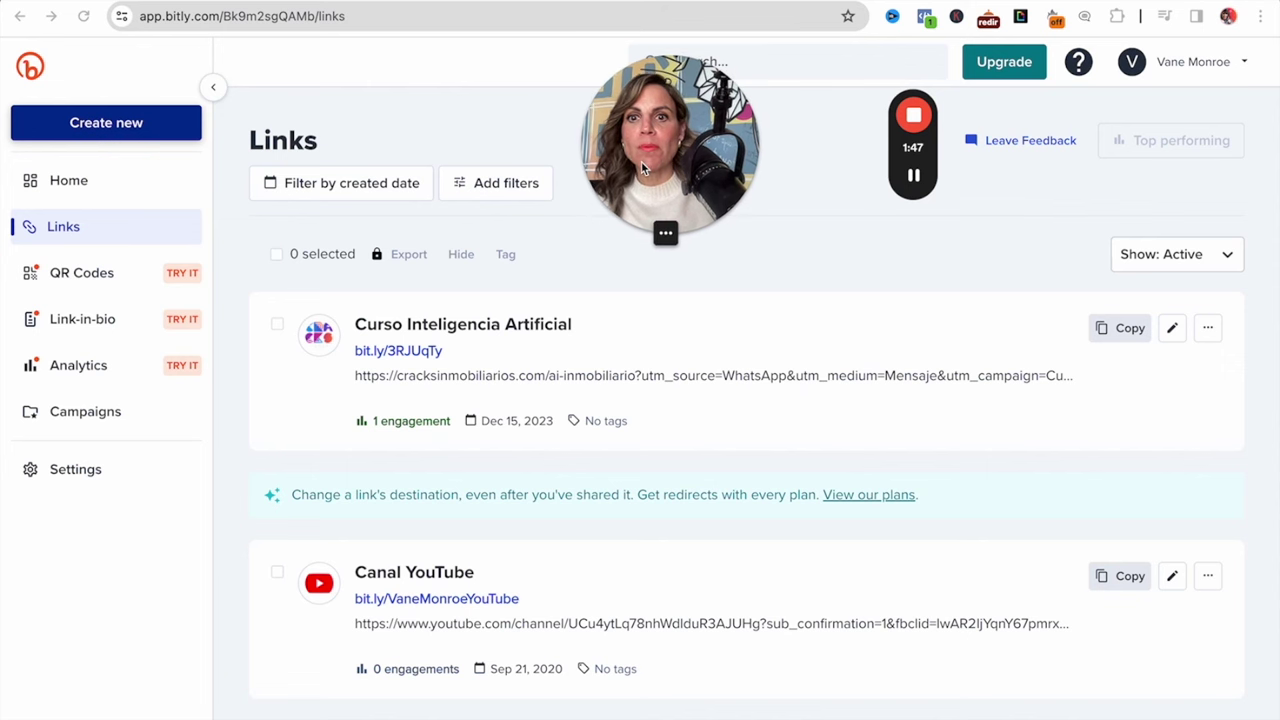
left_click(101, 133)
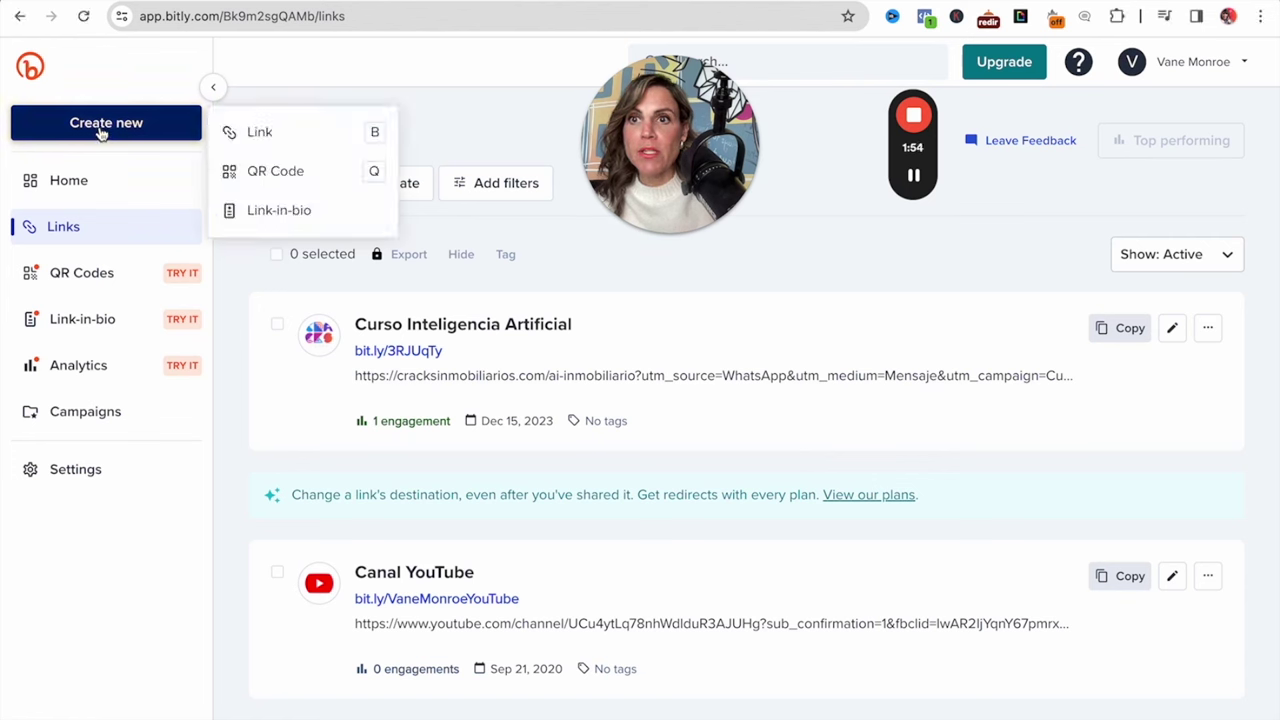
left_click(251, 142)
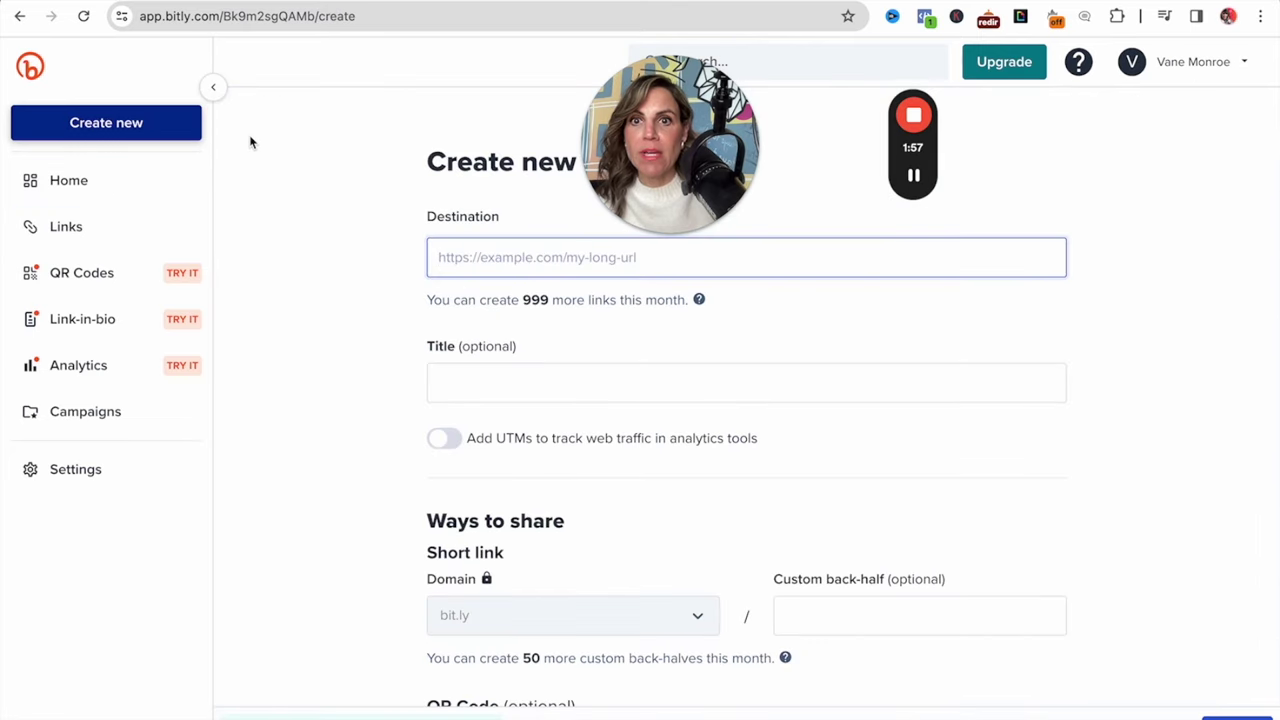
left_click_drag(648, 144, 278, 124)
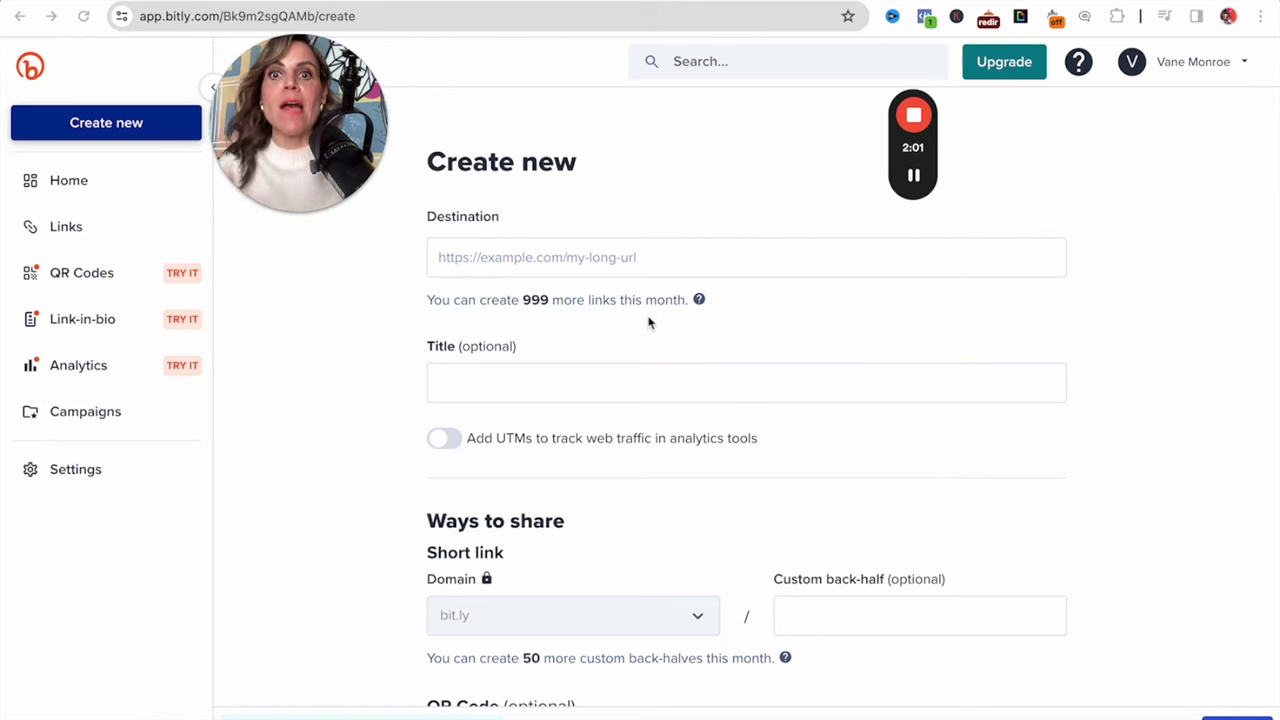
left_click(588, 259)
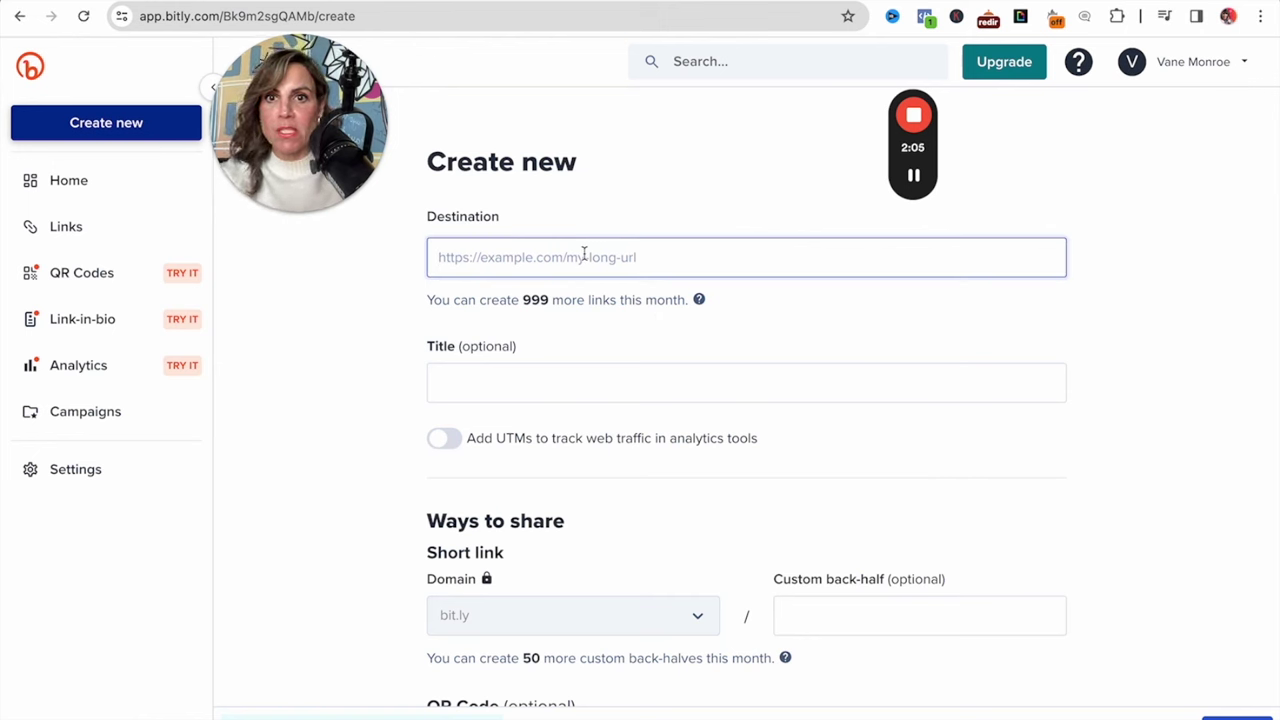
key("ctrl+v")
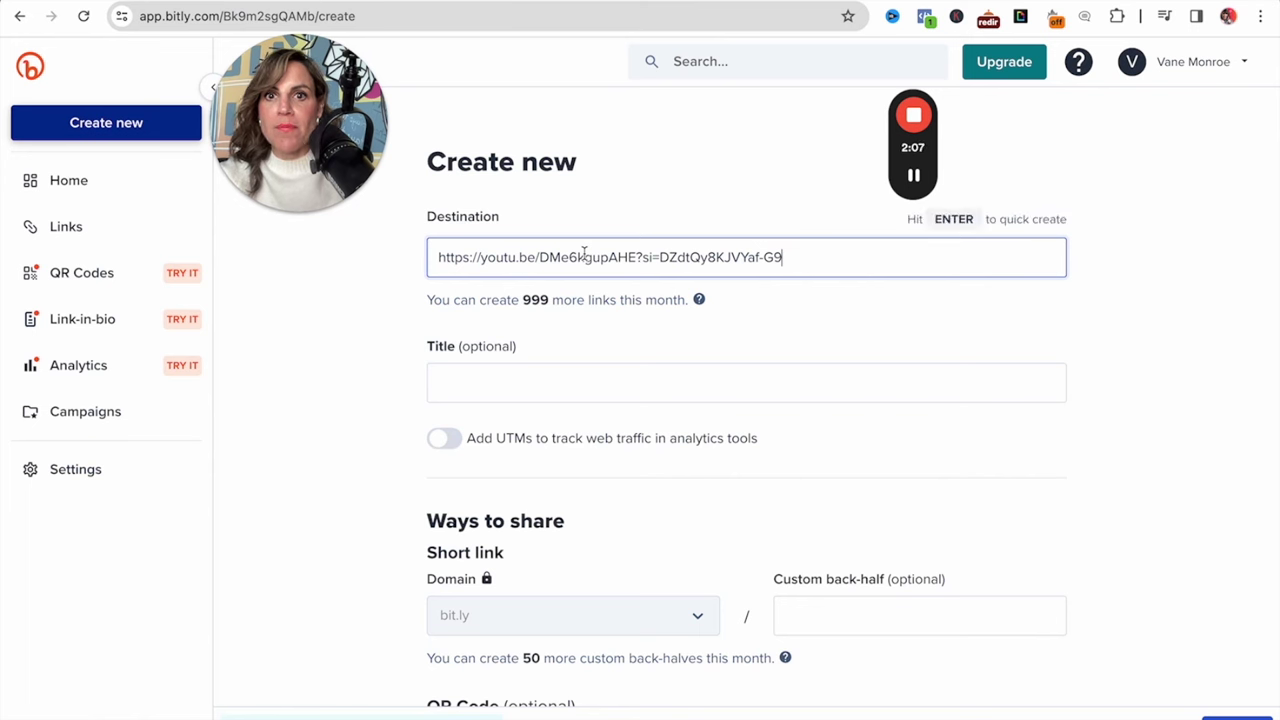
left_click(491, 380)
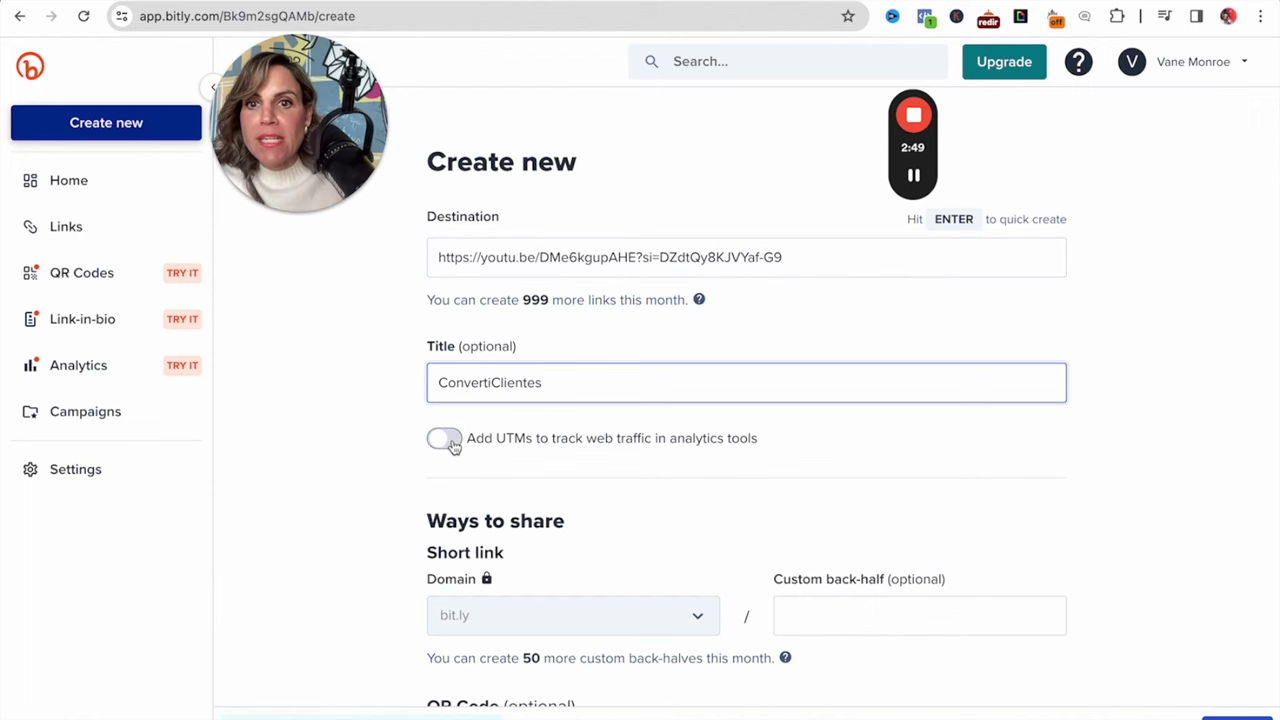
Enable UTMs for the link with source "ActiveCampaign", medium "Email" and campaign "ConcierteClientes"
left_click_drag(469, 438, 517, 436)
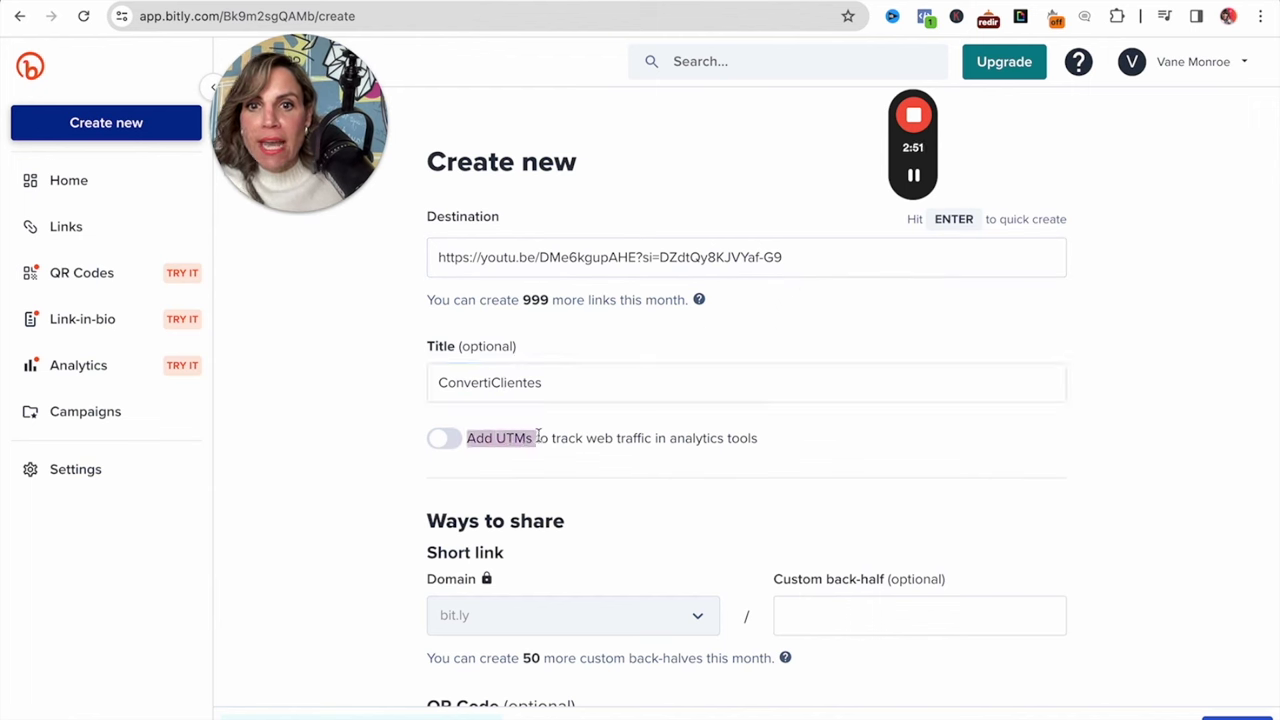
left_click(454, 445)
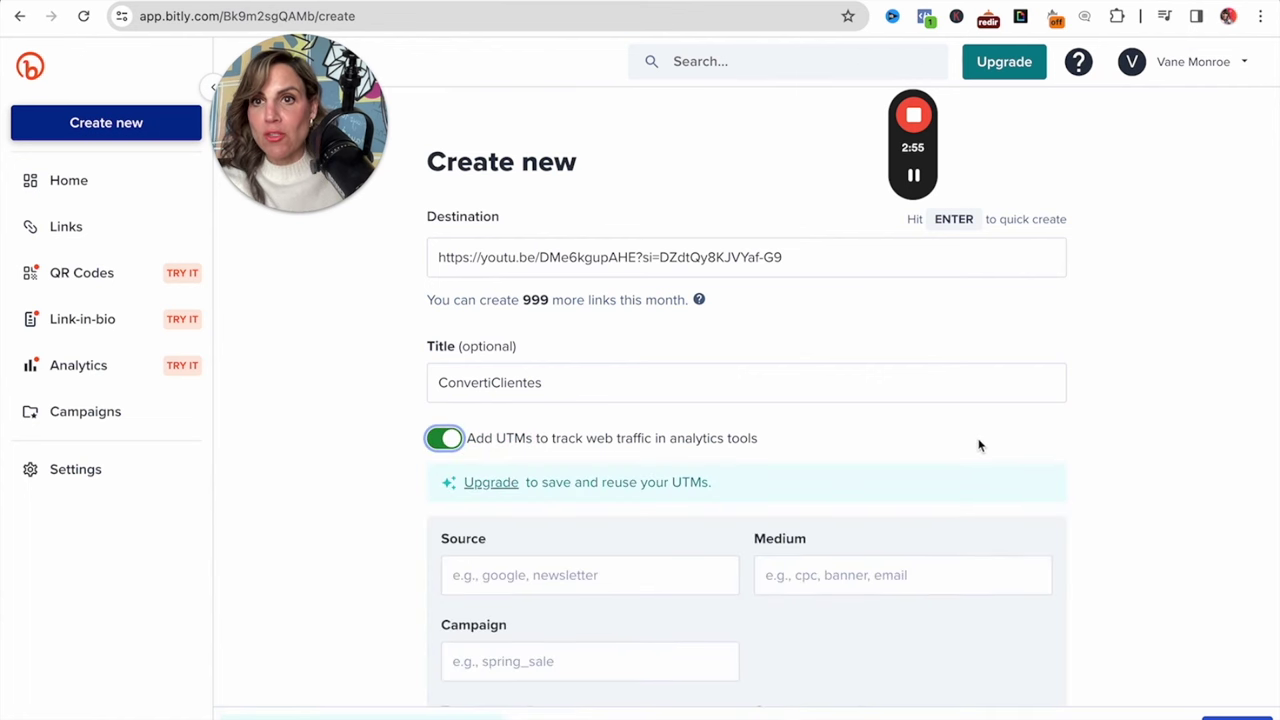
scroll(1007, 626, "down", 1)
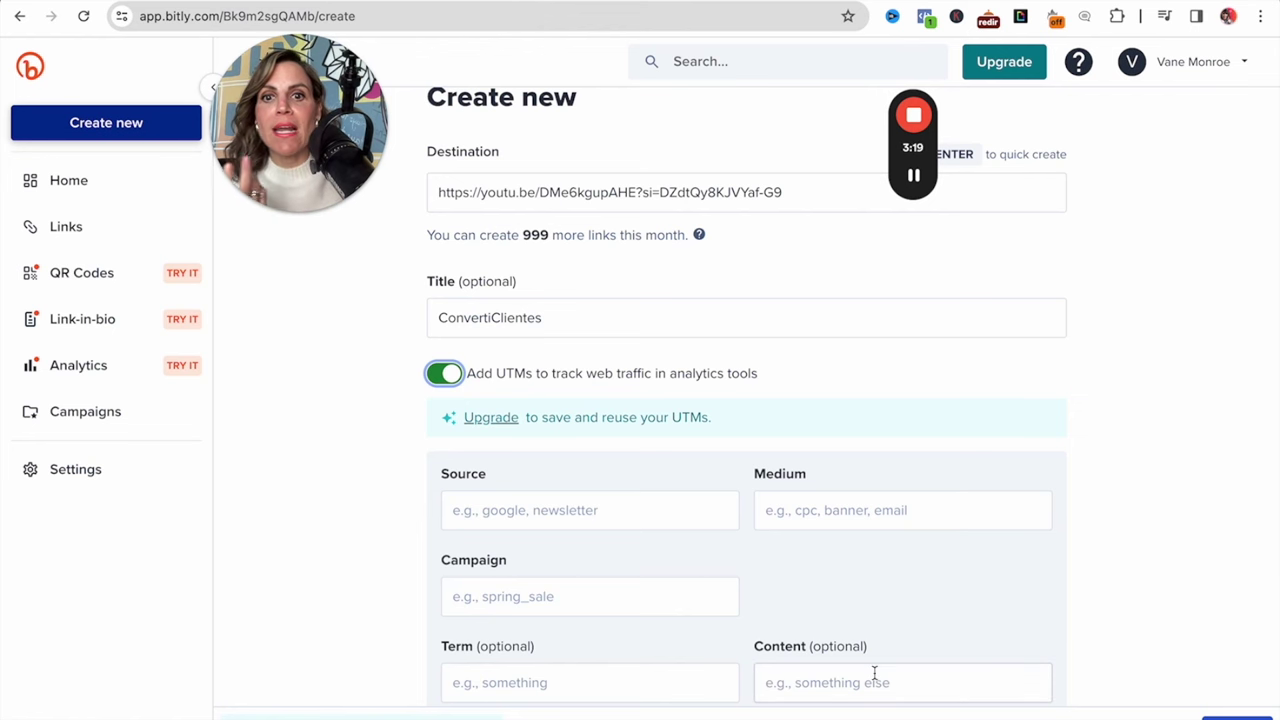
left_click(528, 508)
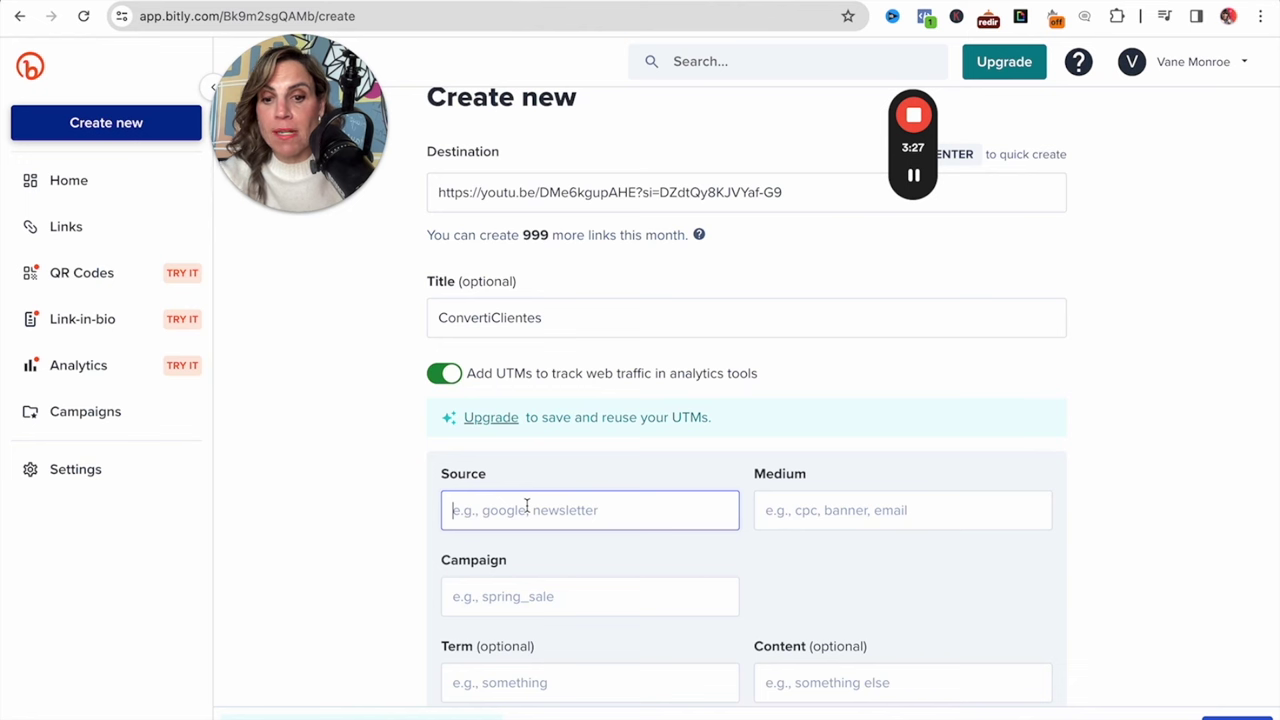
type("AC")
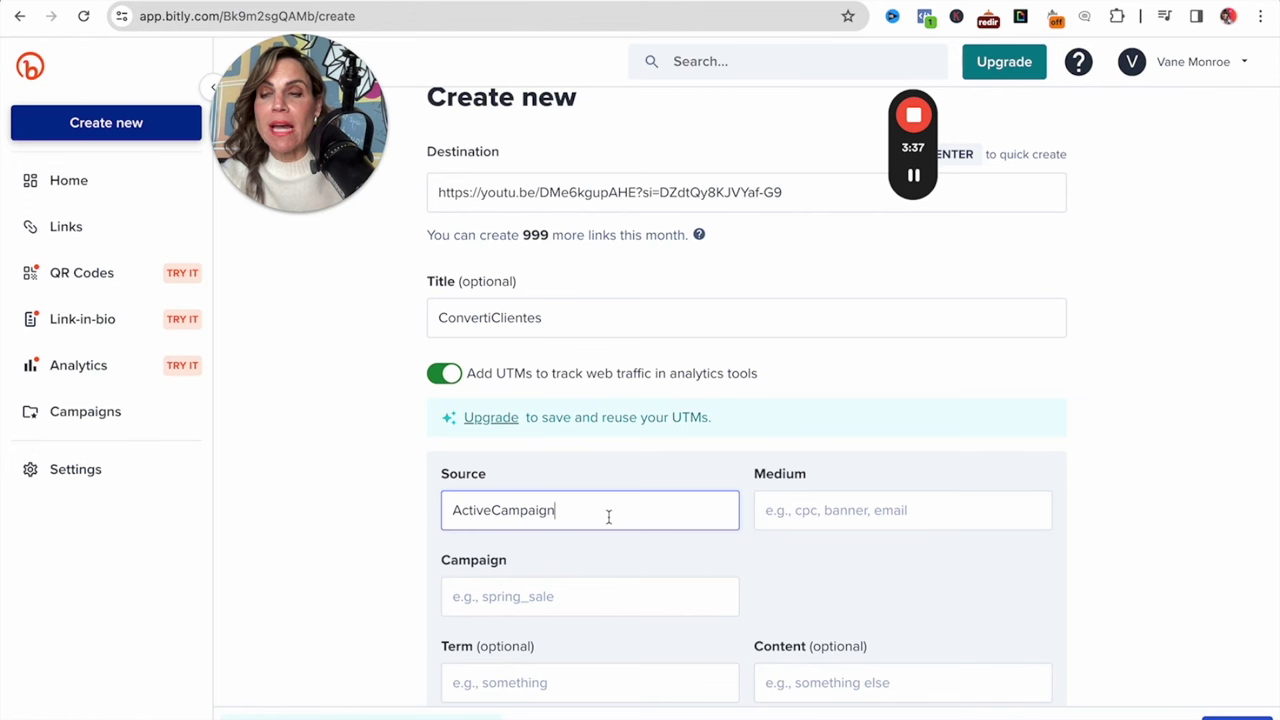
left_click(804, 518)
type("Email")
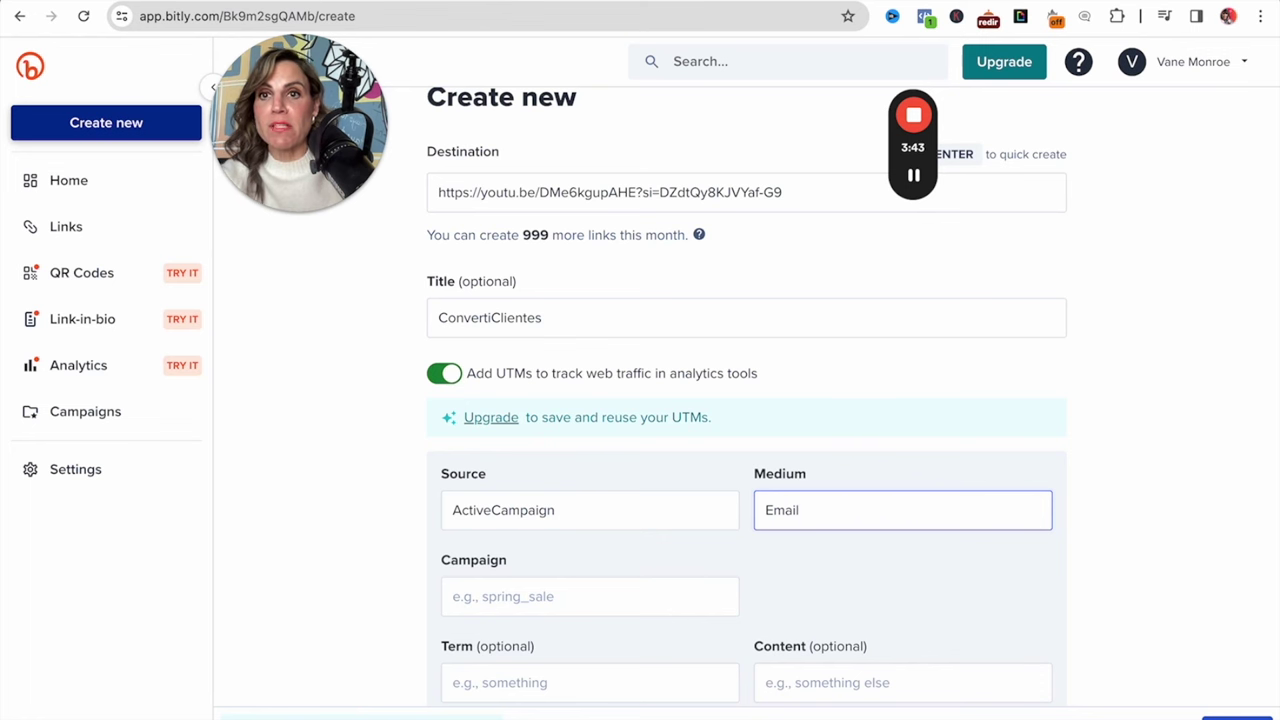
left_click(499, 598)
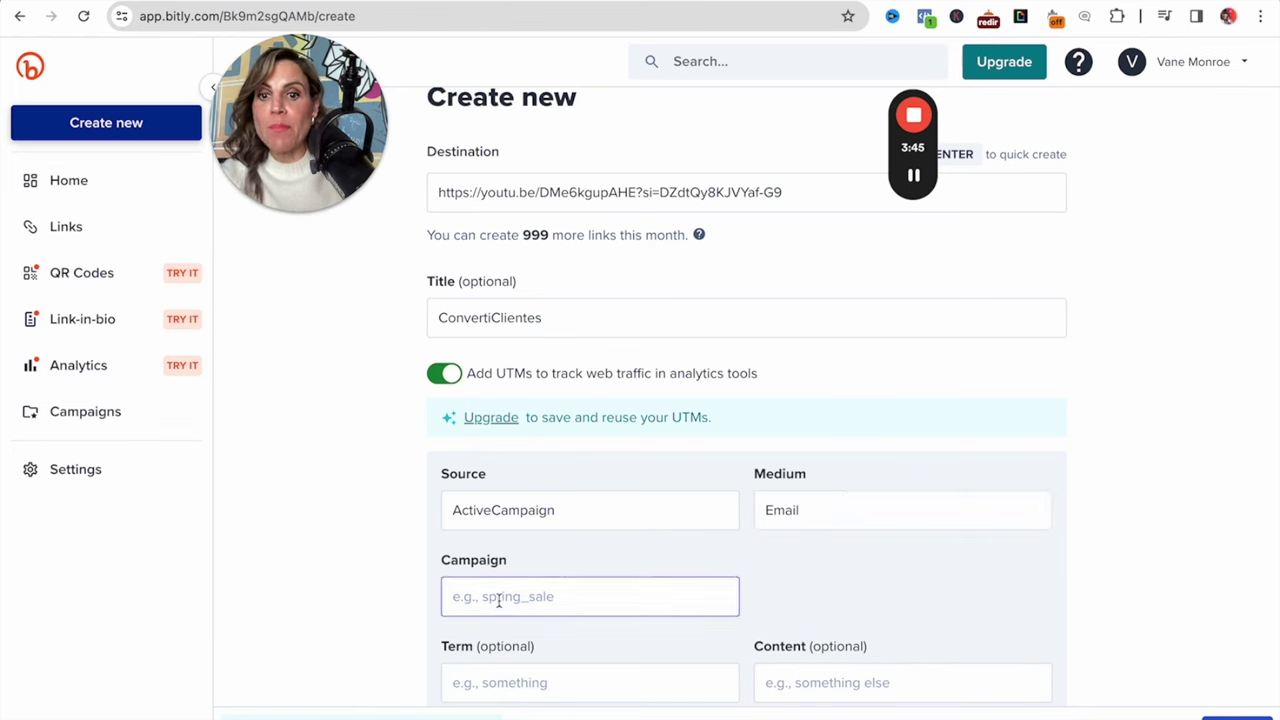
type("Concierte")
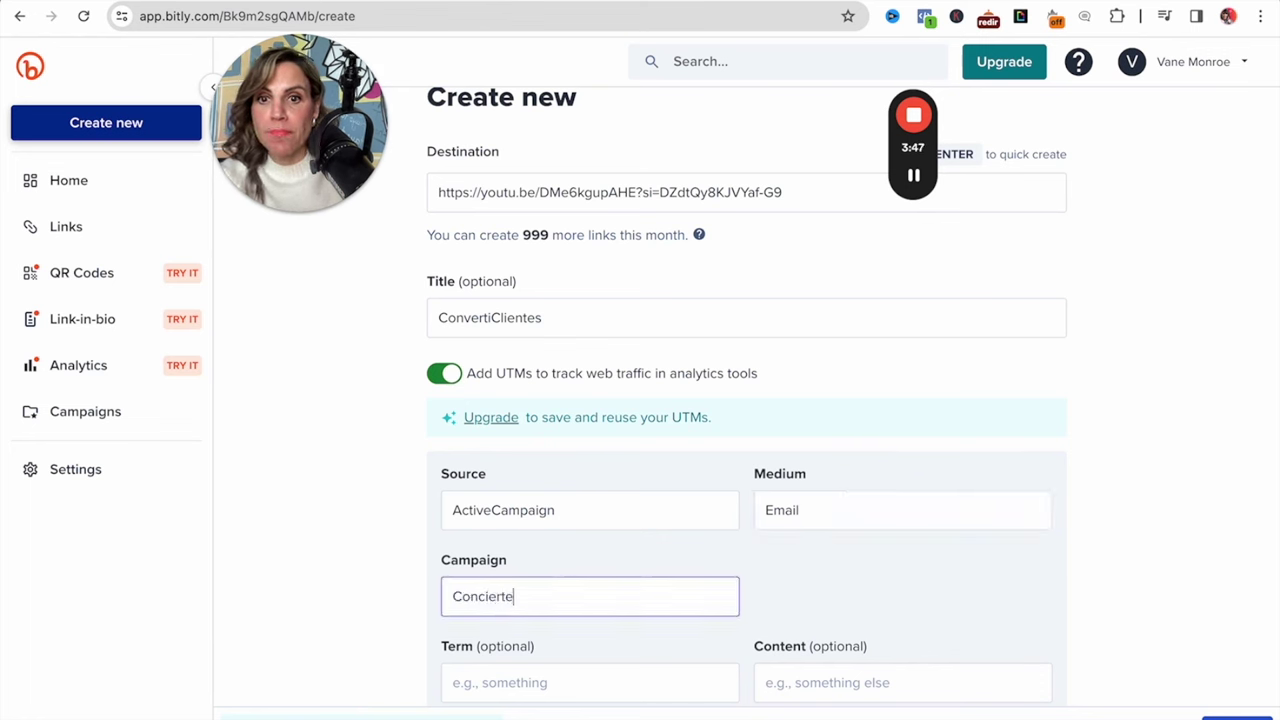
type("Clientes")
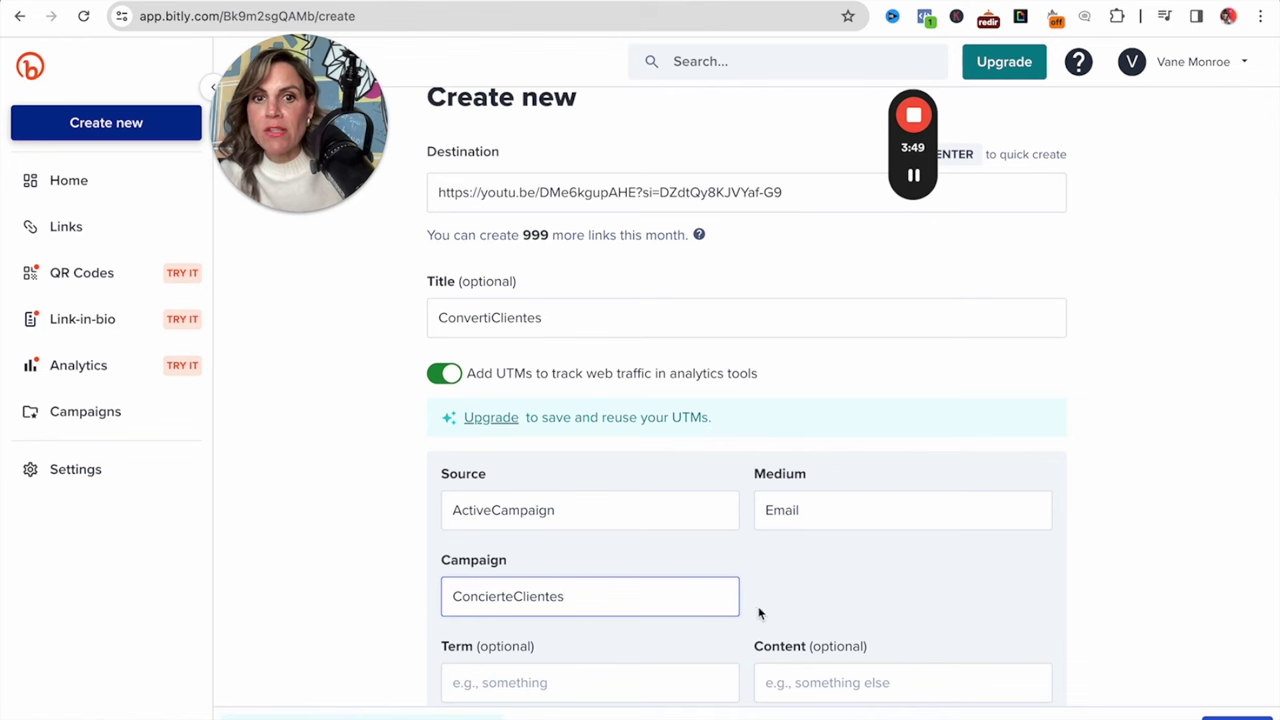
Create the ConvertiClientes short link and copy its shortened address
scroll(795, 627, "down", 1)
scroll(795, 627, "down", 1)
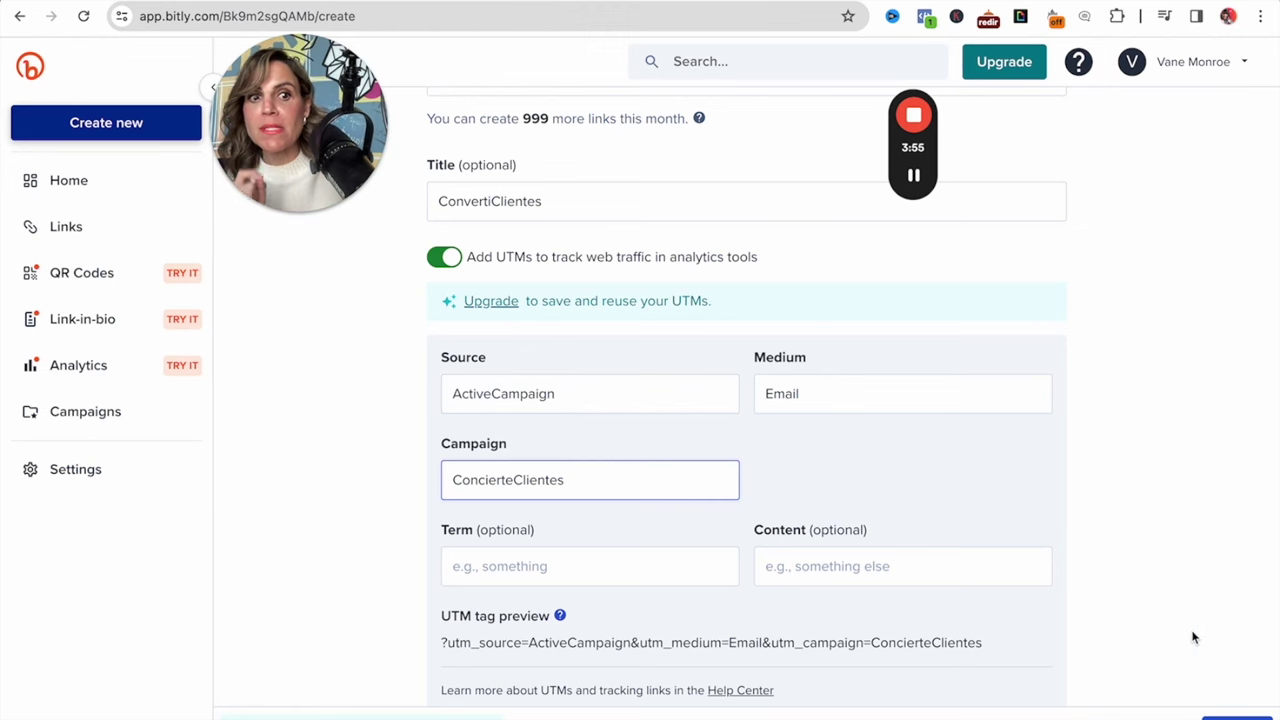
key("Return")
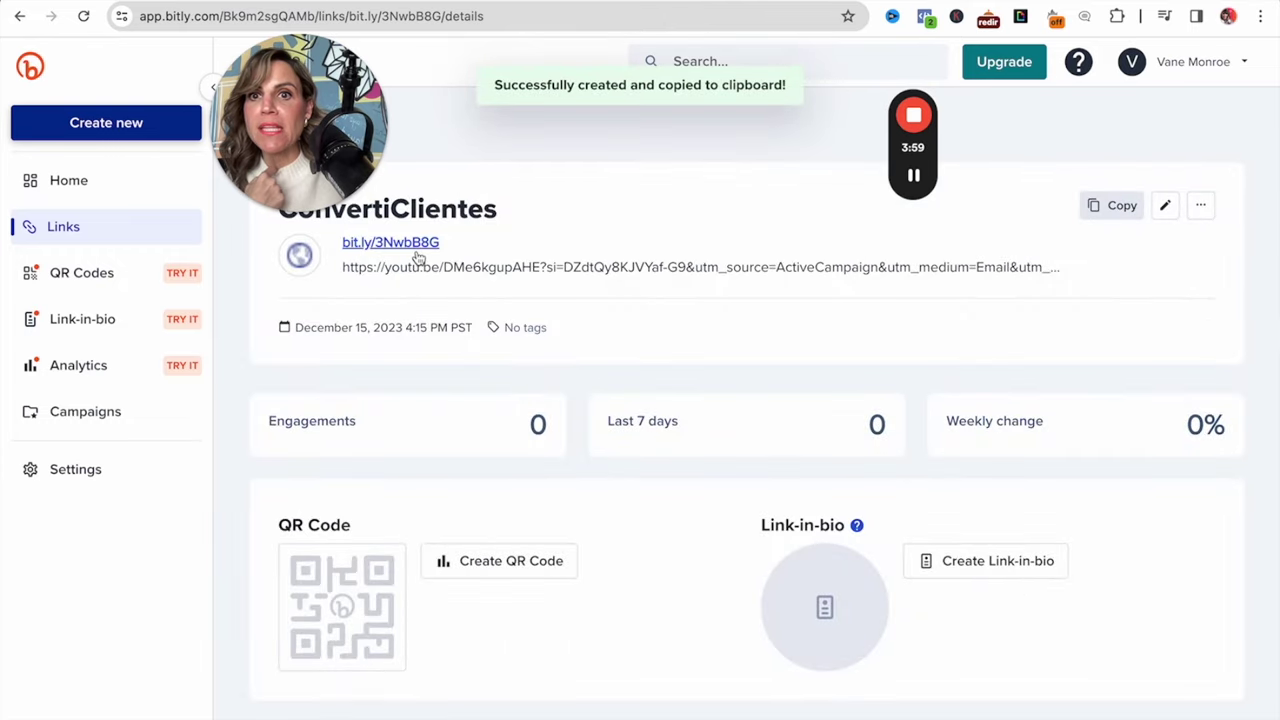
mouse_move(326, 160)
left_click_drag(326, 160, 191, 116)
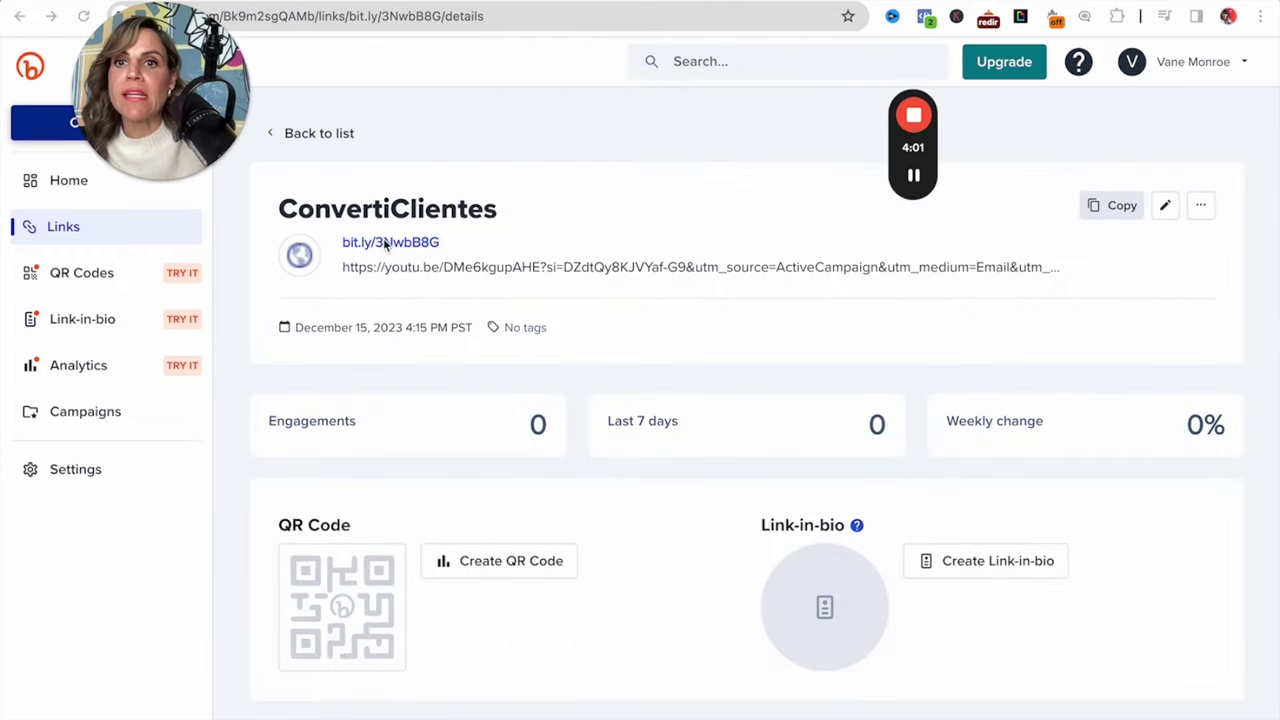
left_click(1100, 205)
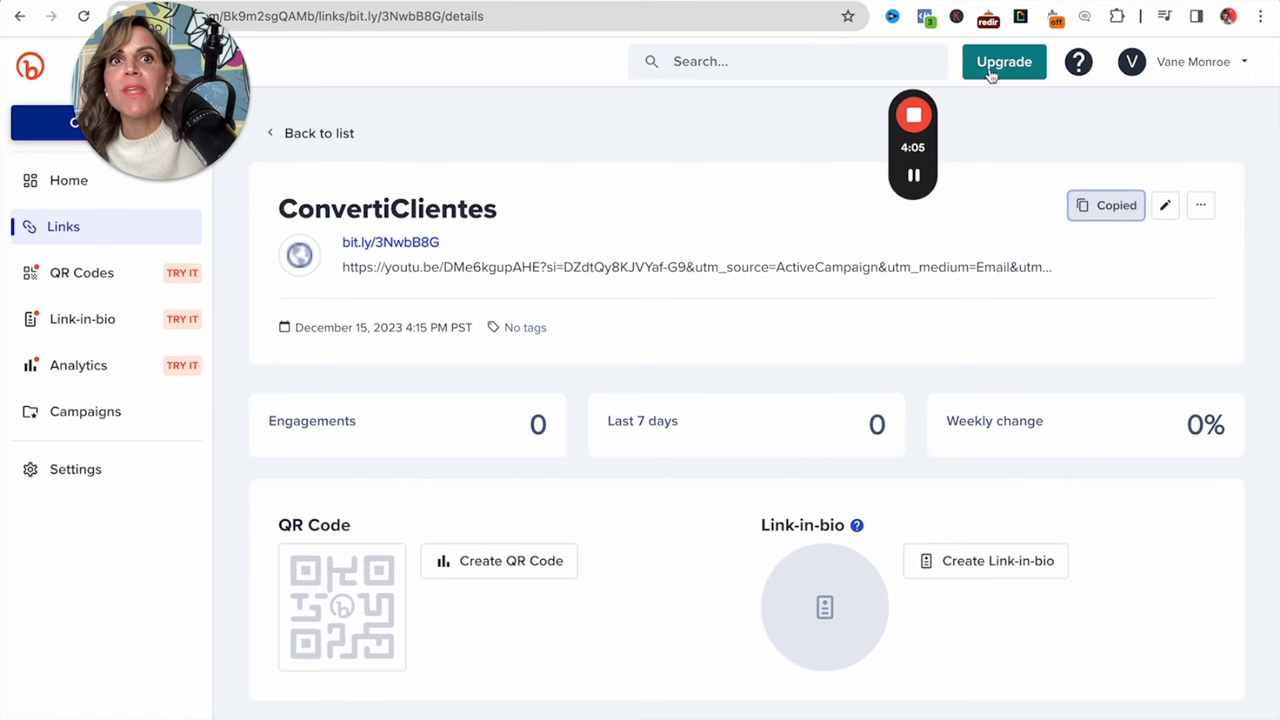
Switch to the ActiveCampaign email designer and replace the "NO FUNCIONA" image's link with the copied short link bit.ly/3NwbB8G
key("ctrl+Tab")
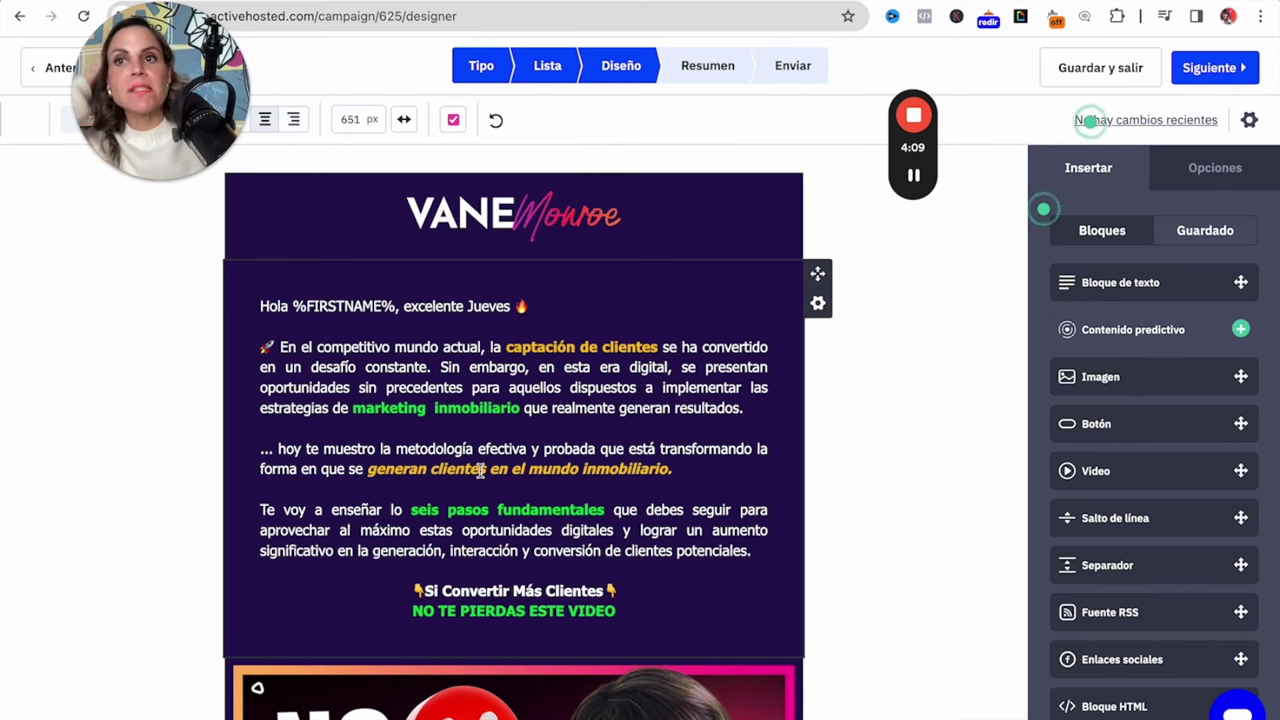
scroll(479, 425, "down", 2)
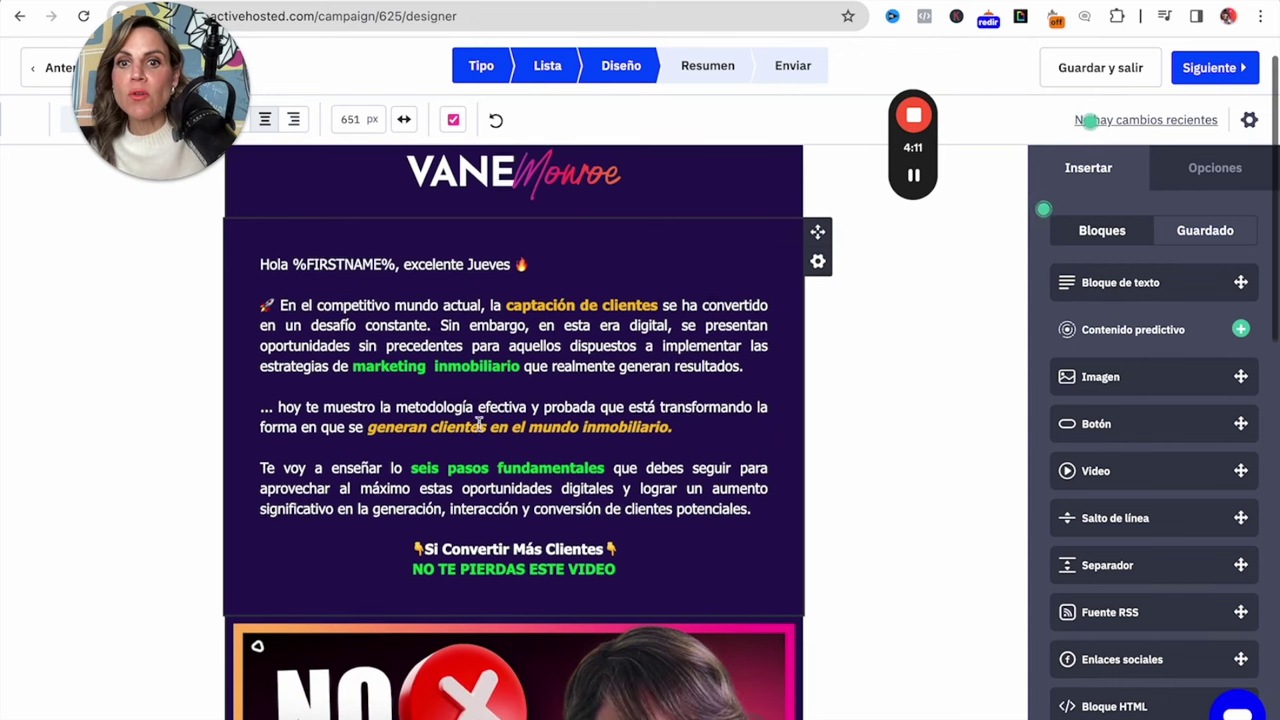
scroll(479, 425, "down", 4)
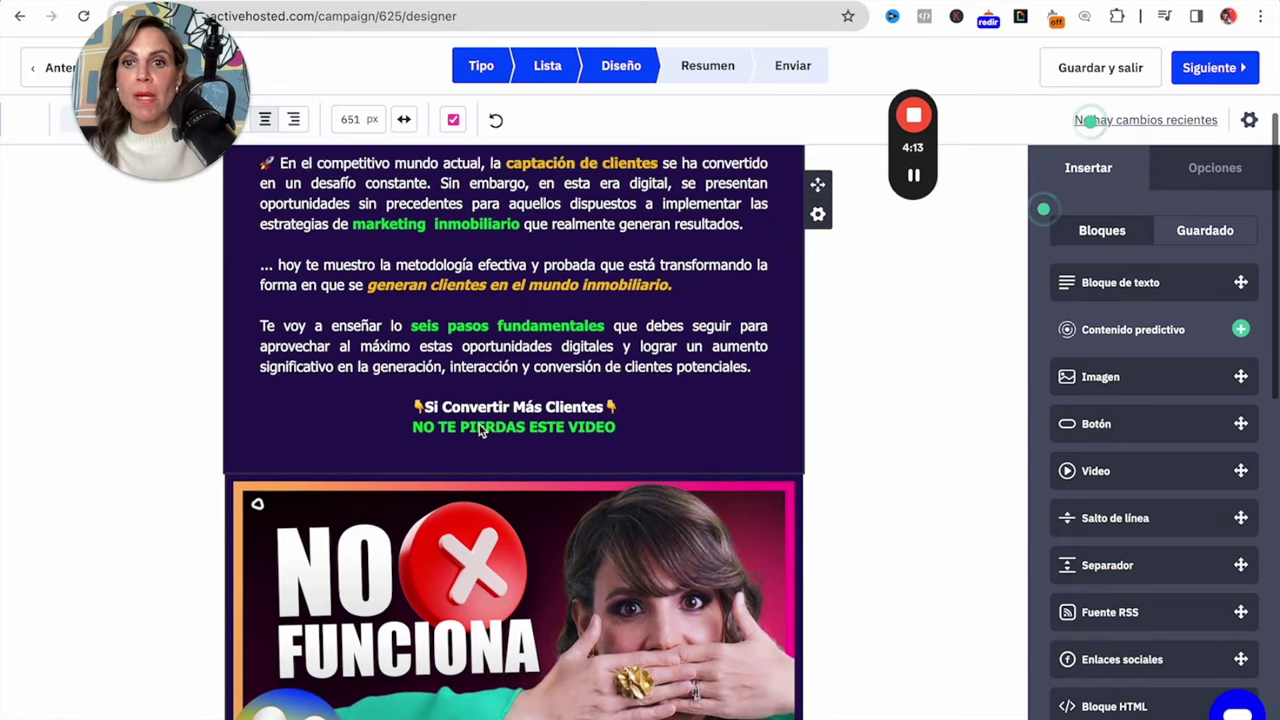
scroll(479, 424, "up", 5)
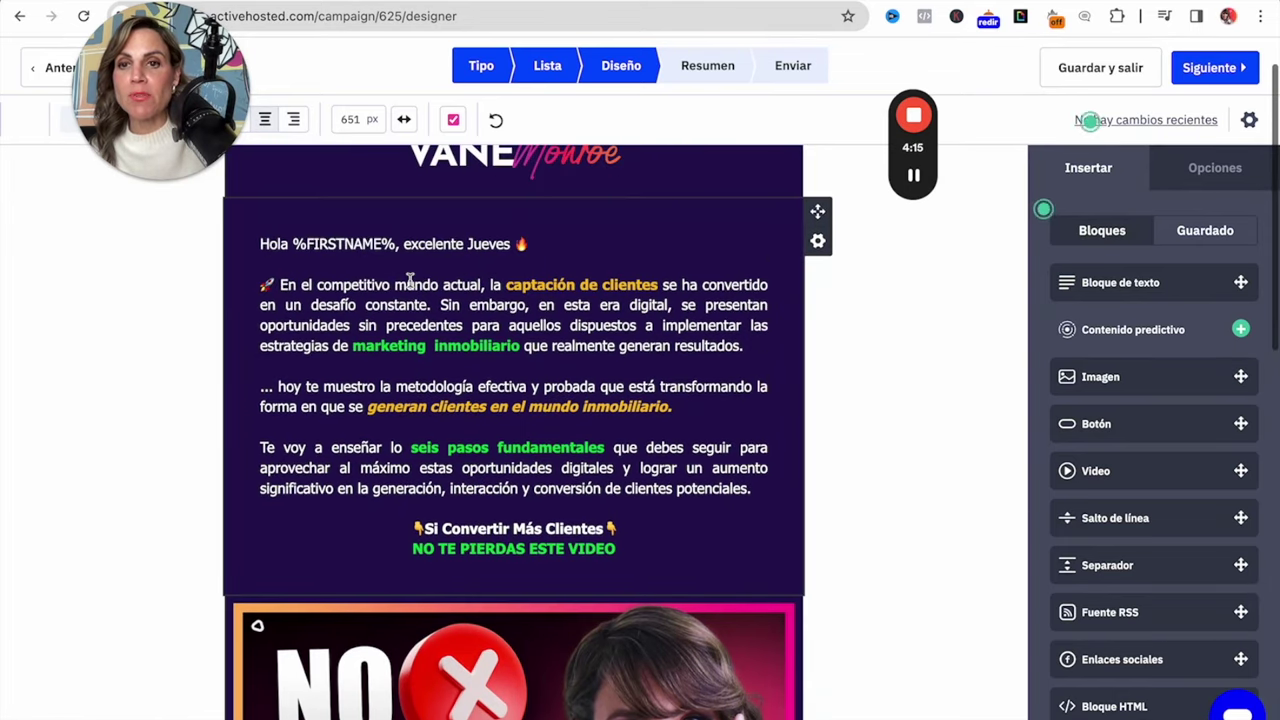
scroll(584, 400, "down", 5)
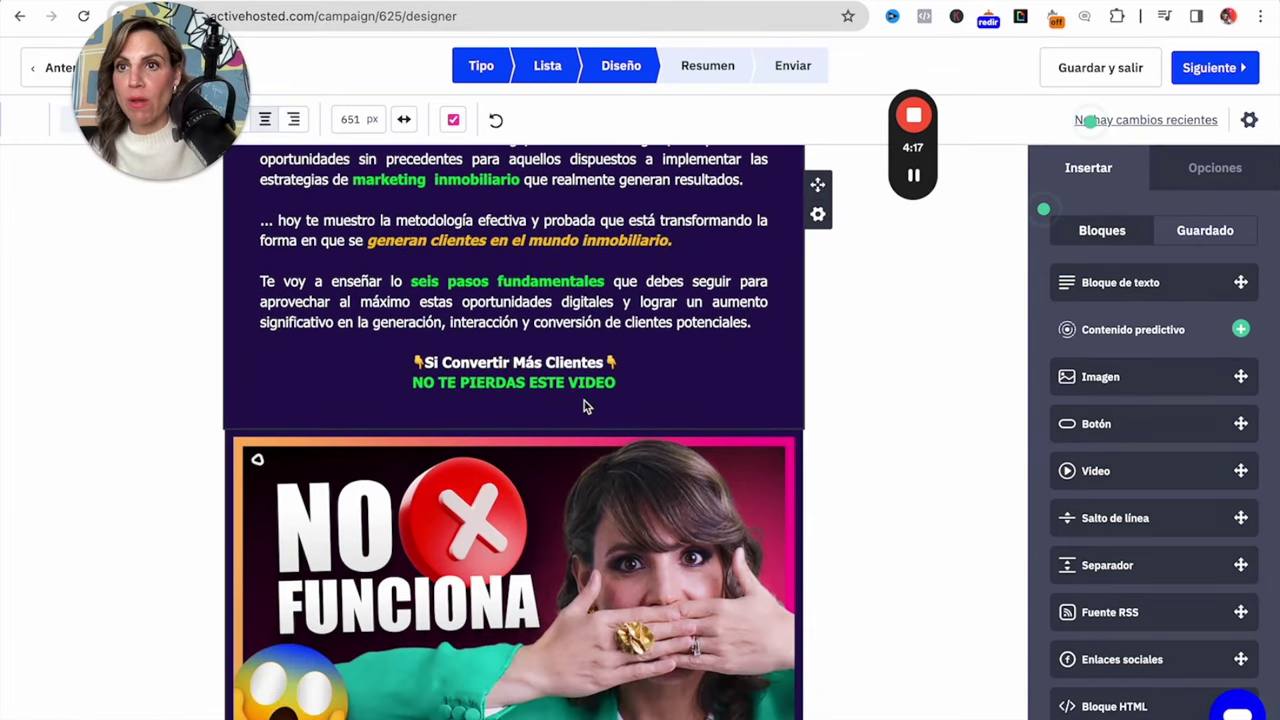
left_click(548, 484)
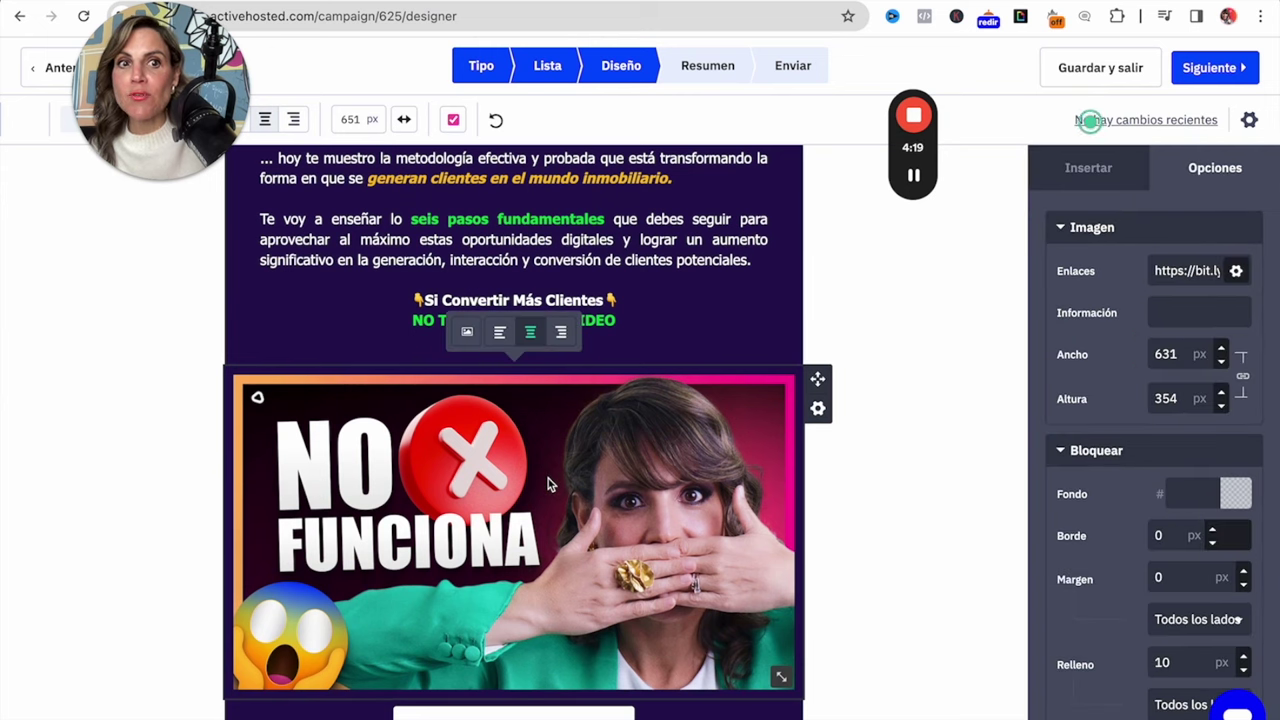
triple_click(1155, 271)
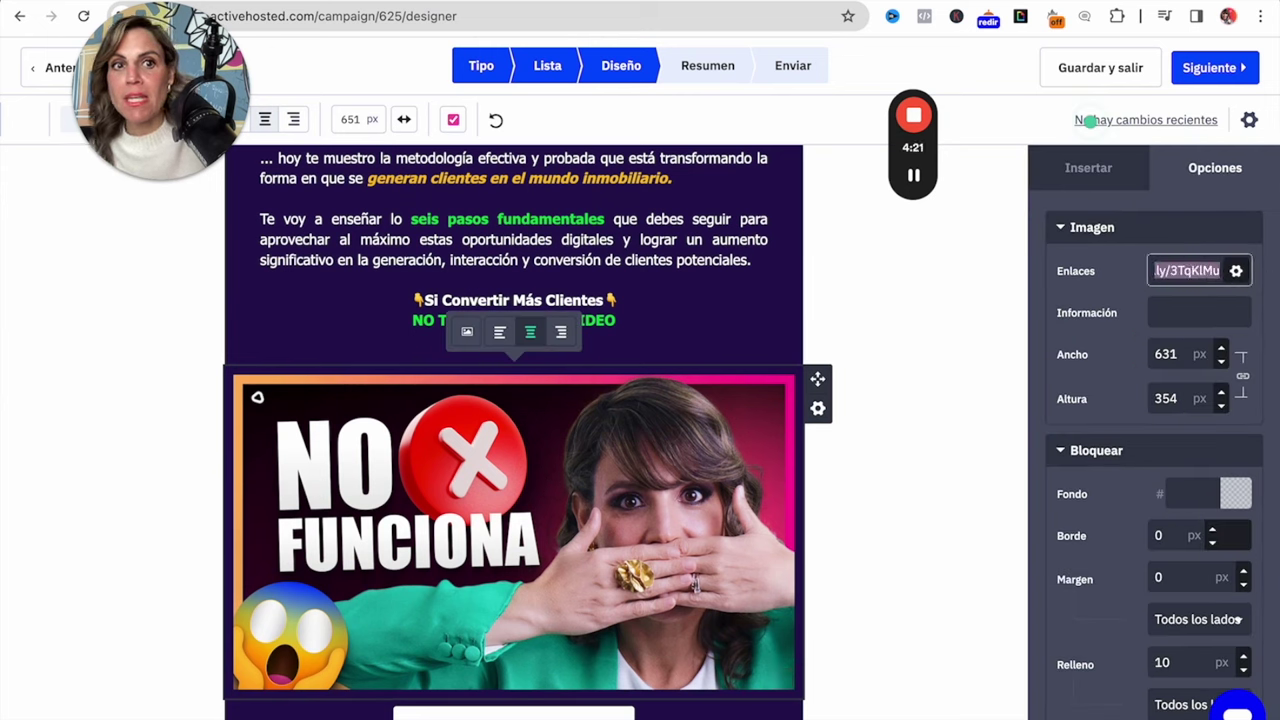
key("BackSpace")
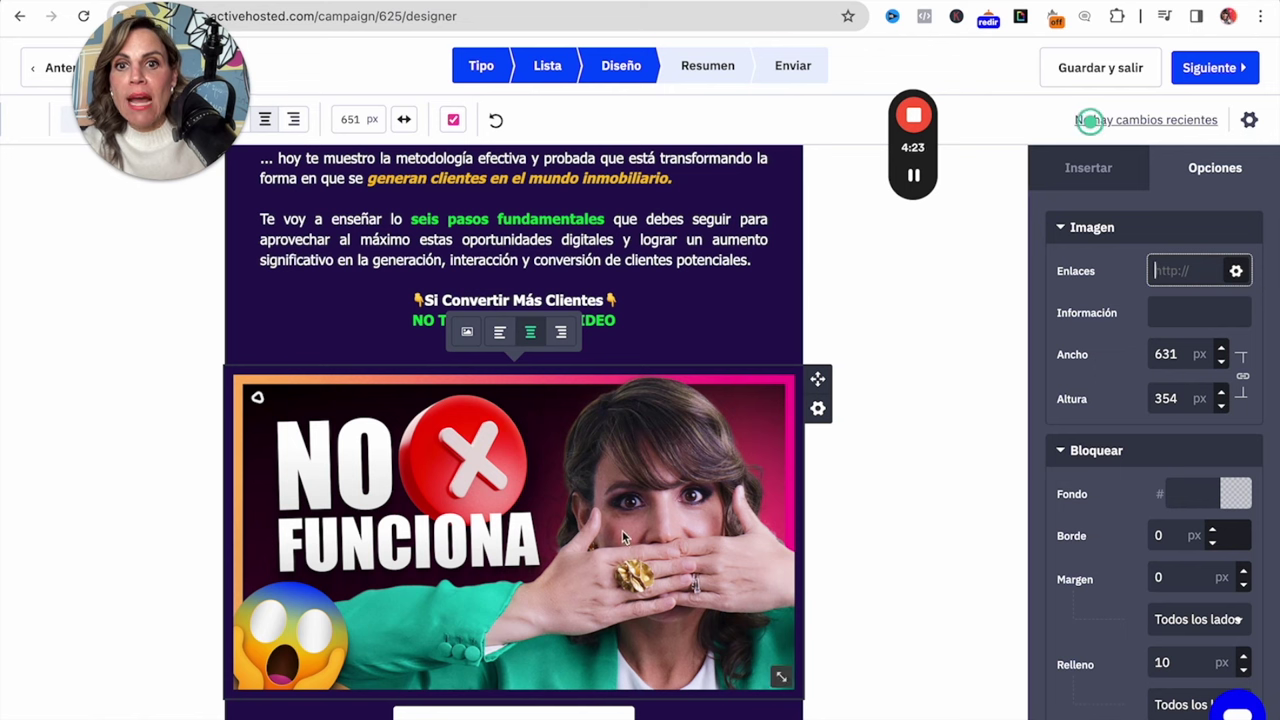
left_click(1087, 300)
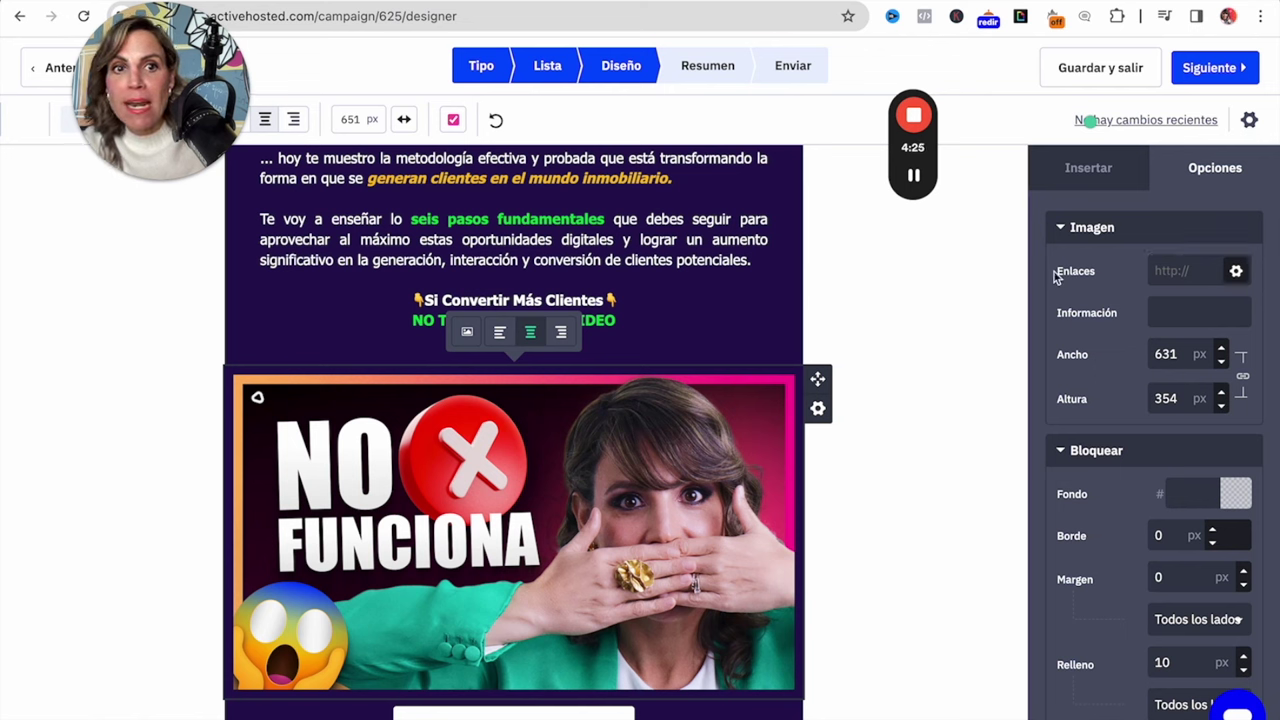
left_click_drag(1080, 271, 1104, 277)
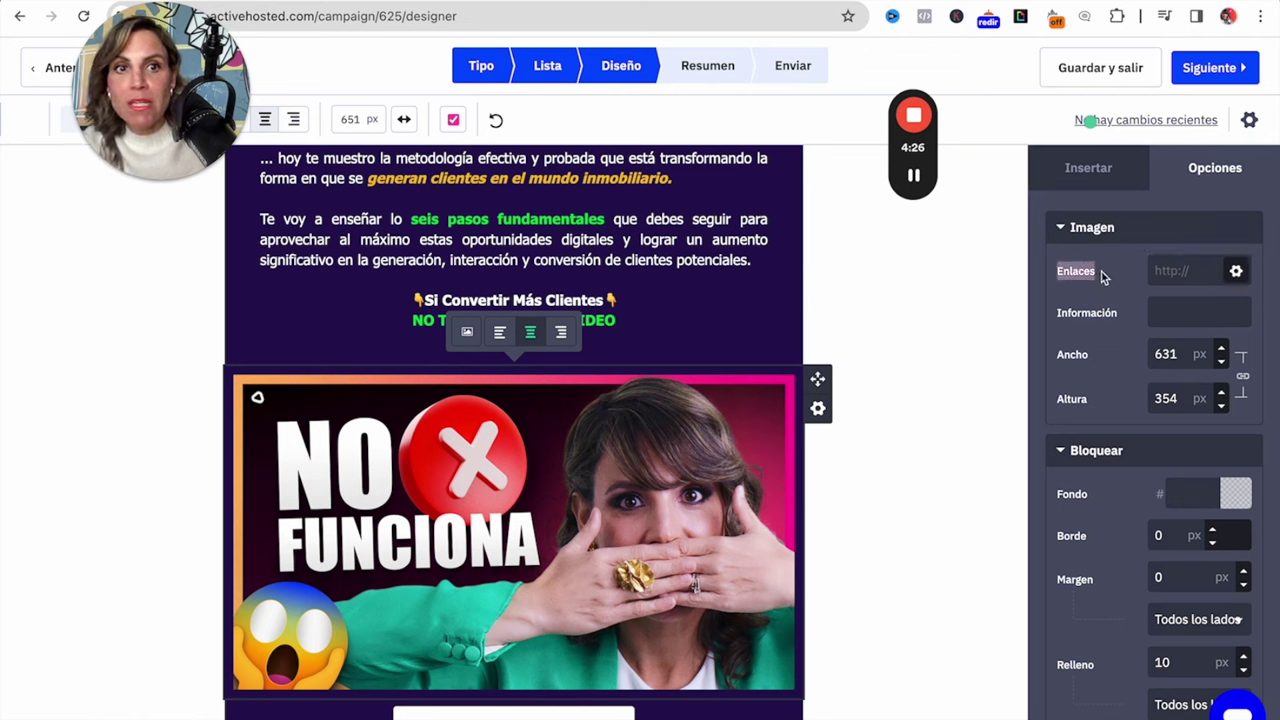
left_click(1166, 267)
key("ctrl+v")
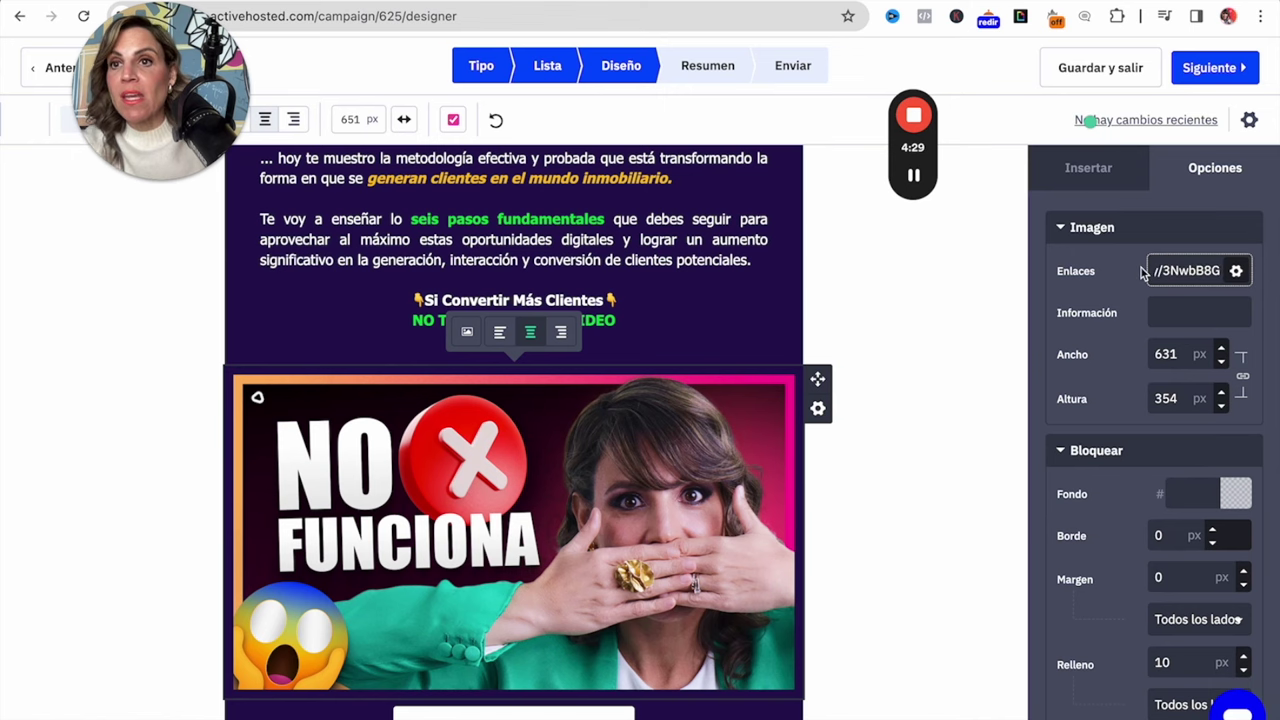
Replace the link of the "VE EL VIDEO AQUÍ" button with the same short link bit.ly/3NwbB8G
scroll(993, 400, "down", 1)
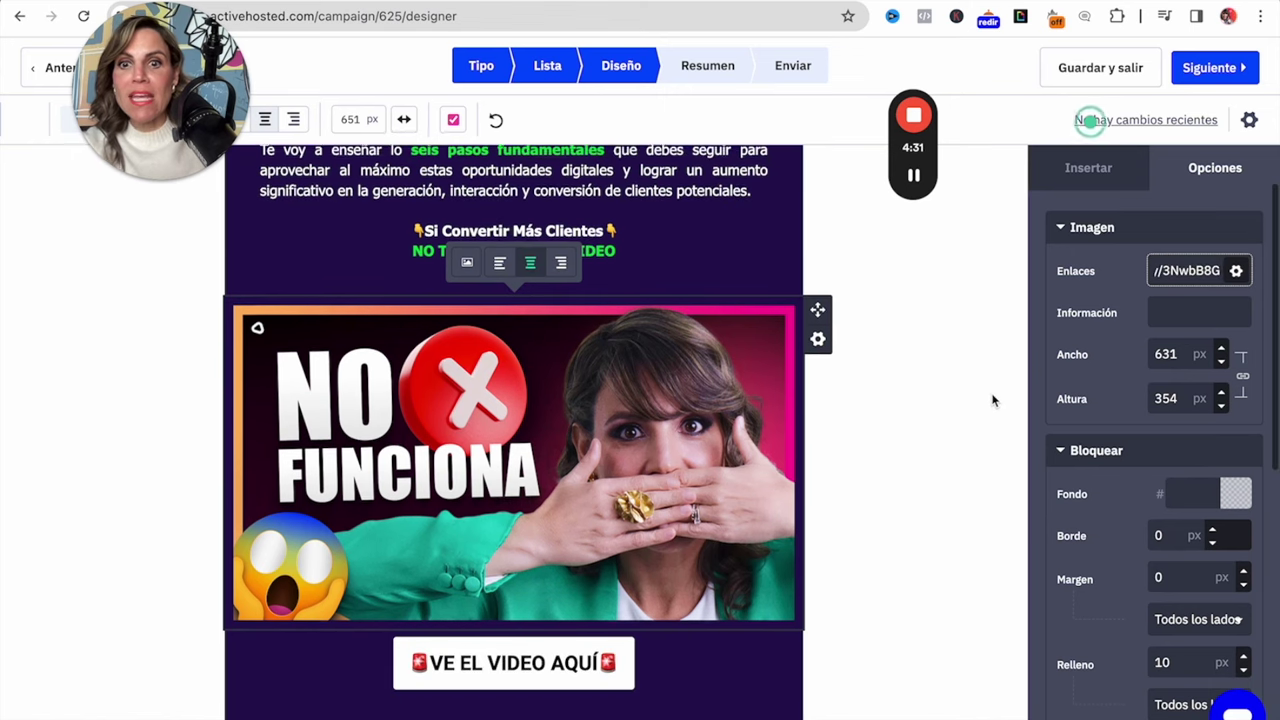
left_click(524, 668)
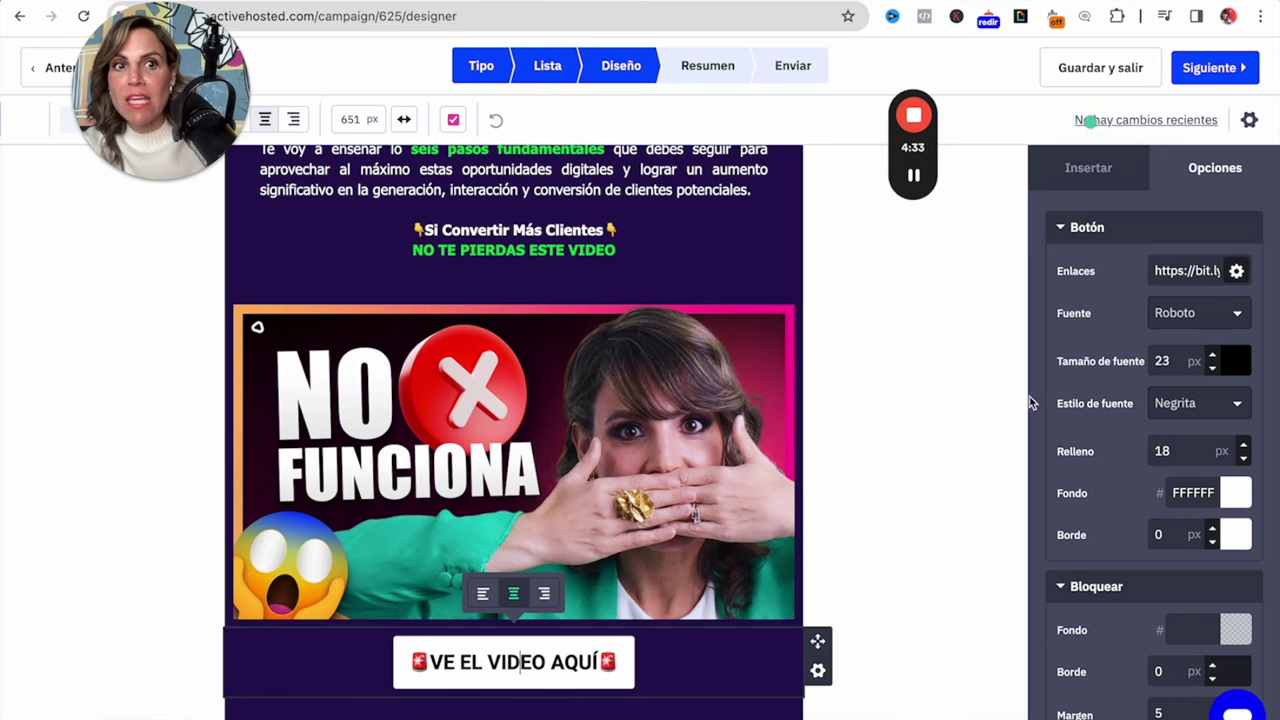
left_click_drag(1158, 270, 1260, 285)
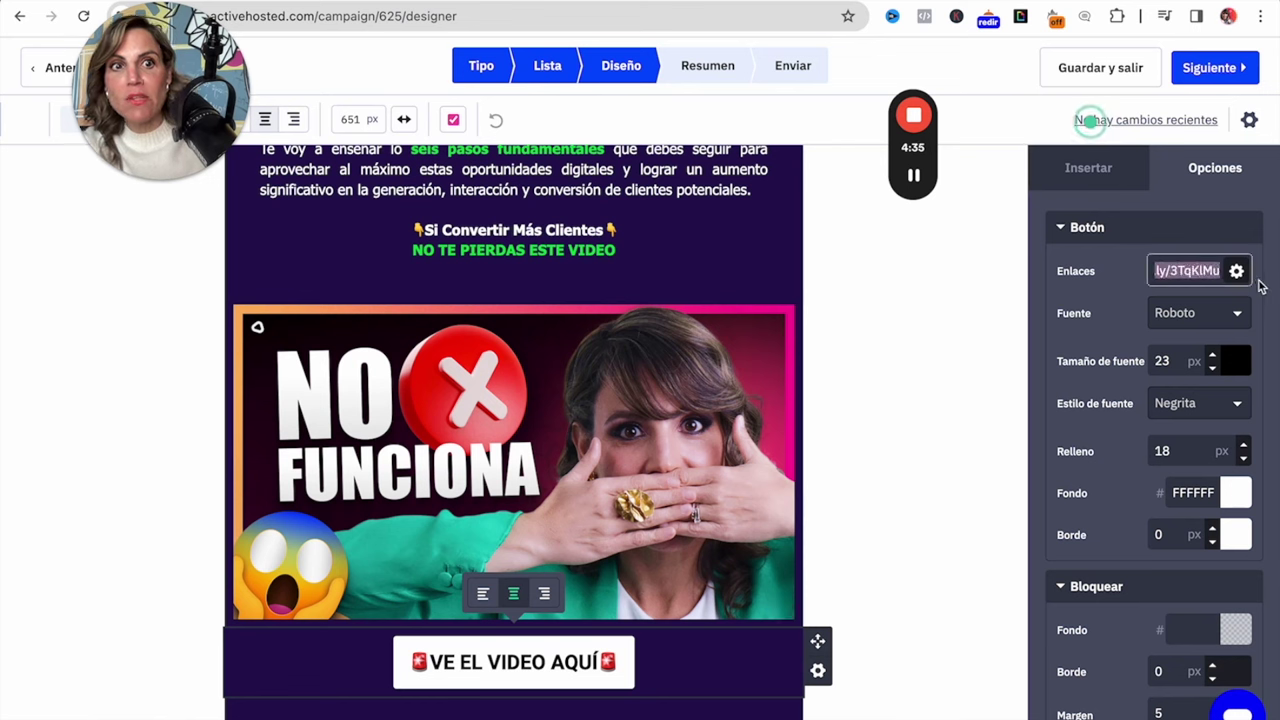
key("BackSpace")
key("ctrl+v")
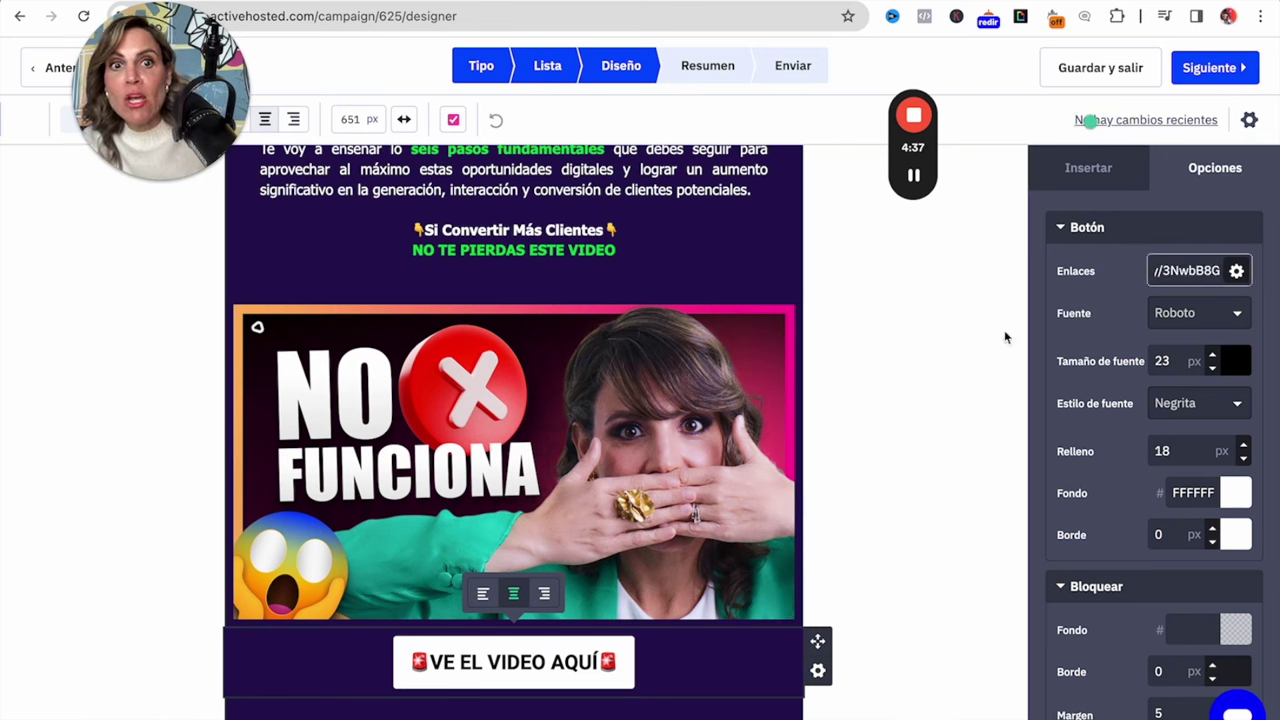
left_click(975, 357)
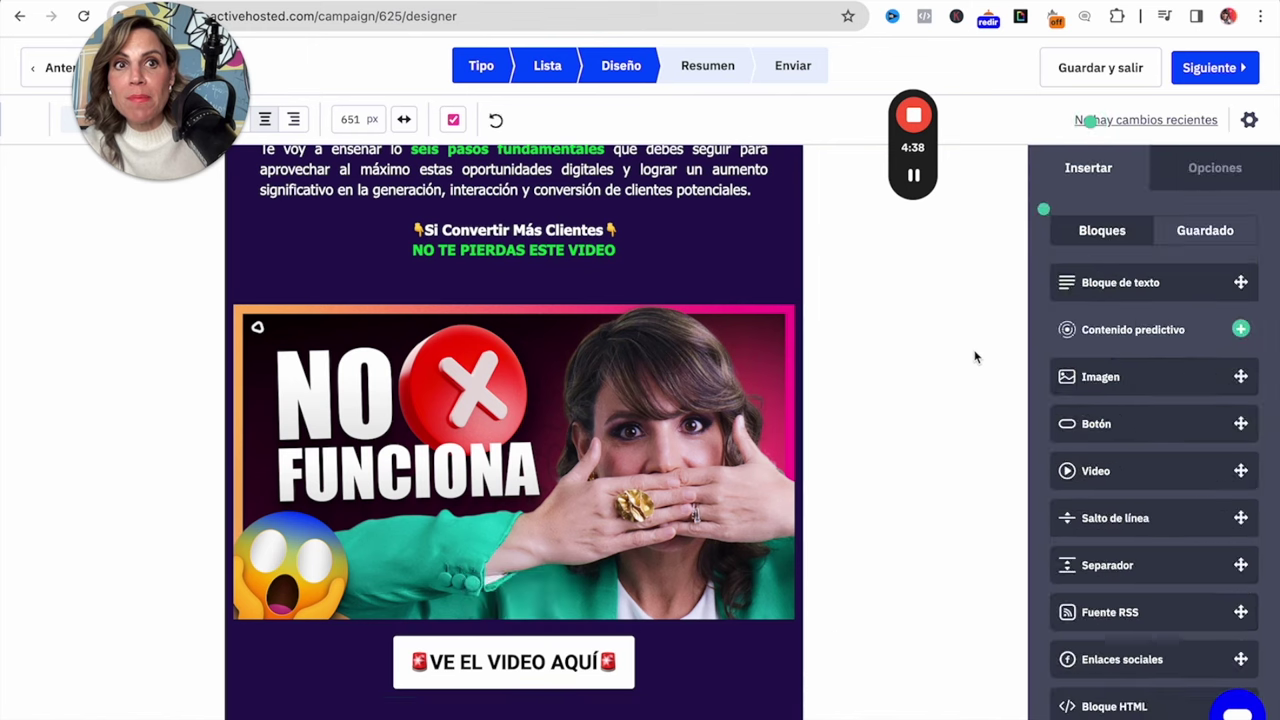
Continue to the campaign summary and send a test email to the prefilled address
left_click(1205, 70)
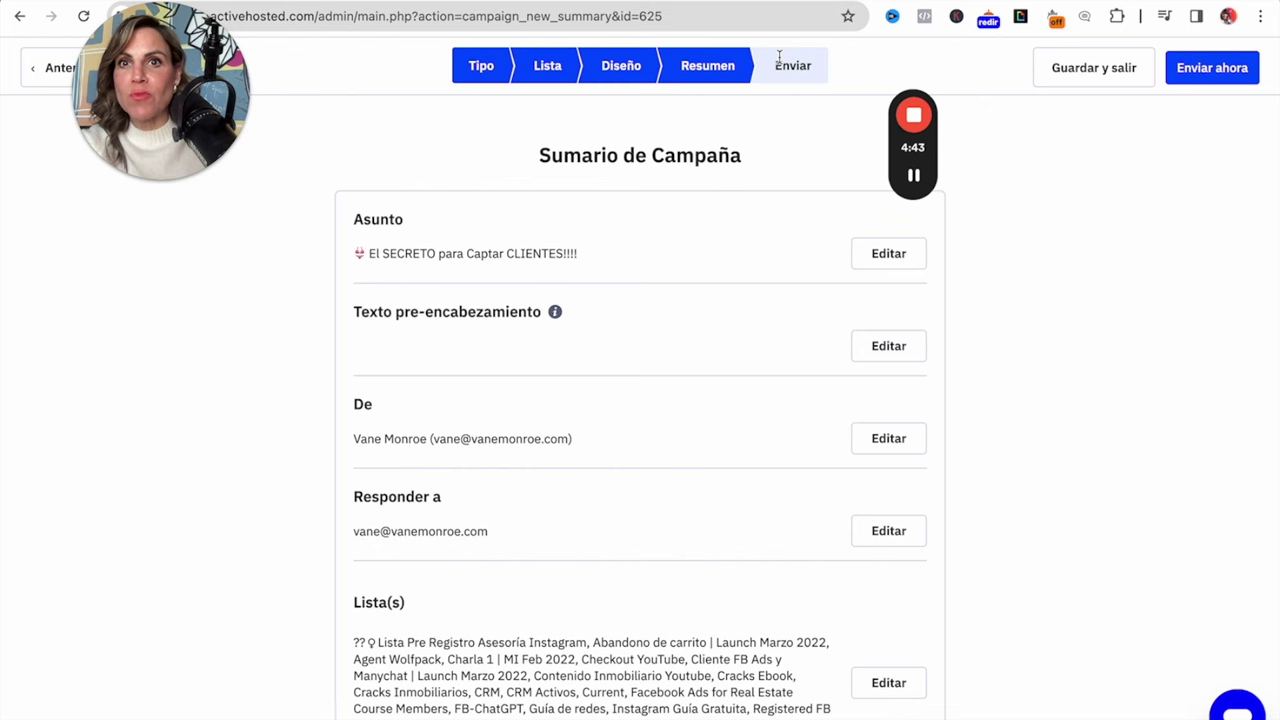
left_click(575, 1)
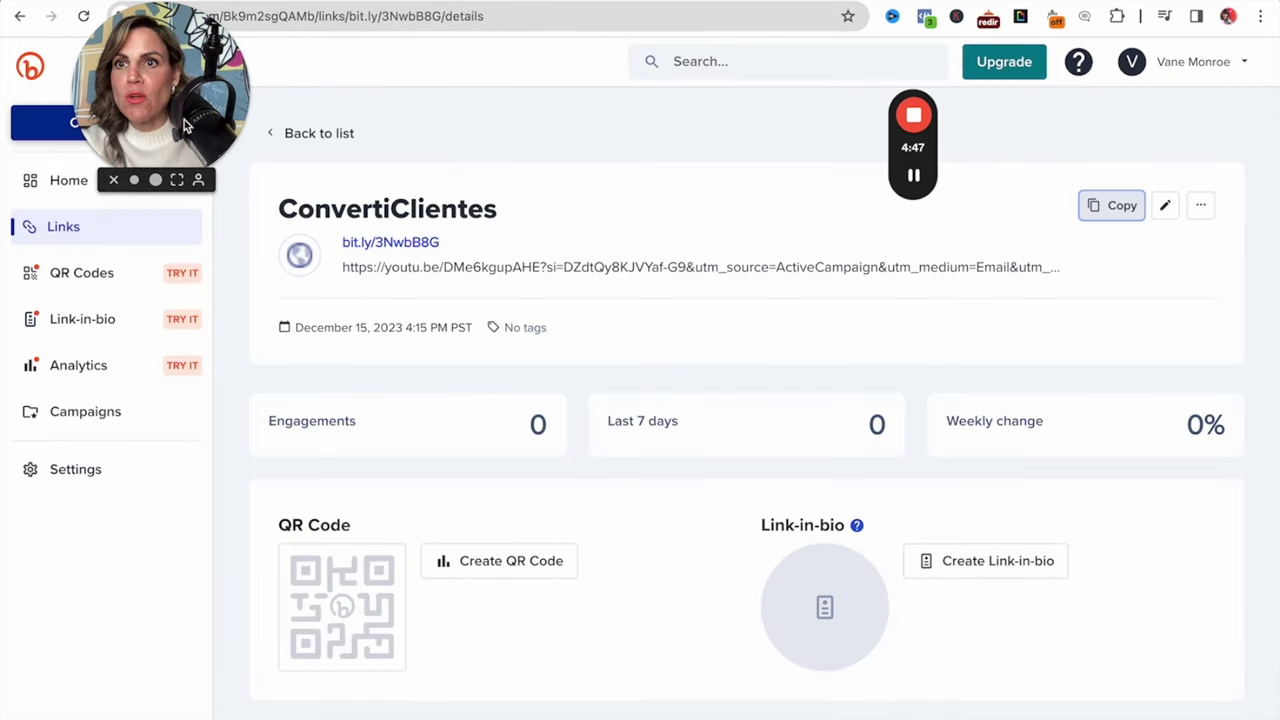
left_click_drag(187, 122, 221, 136)
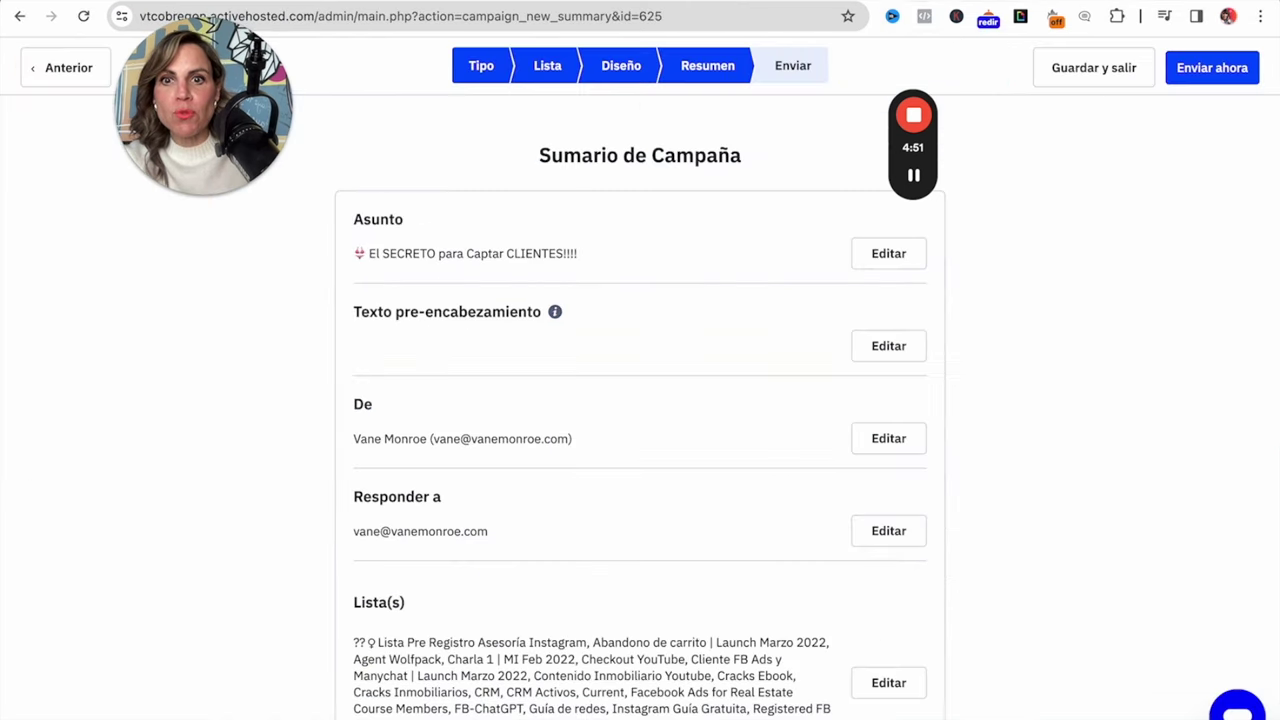
left_click(741, 1)
scroll(741, 453, "down", 6)
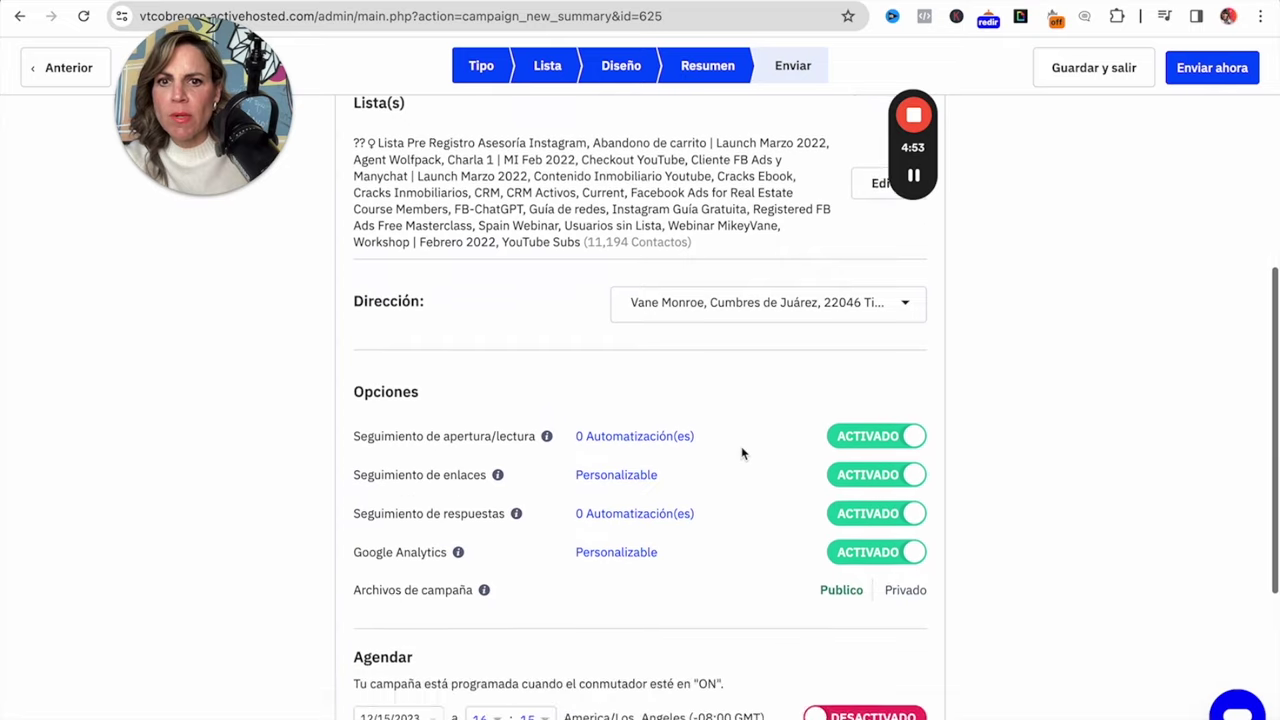
scroll(746, 594, "down", 1)
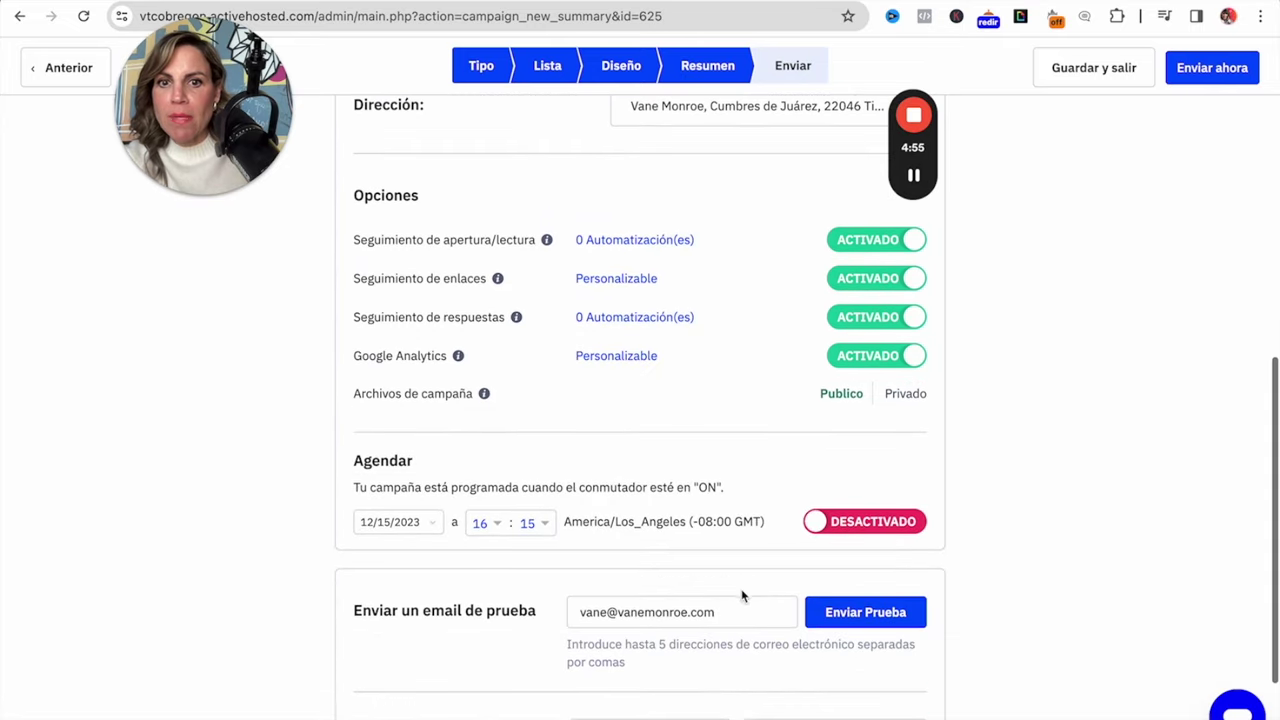
left_click(845, 622)
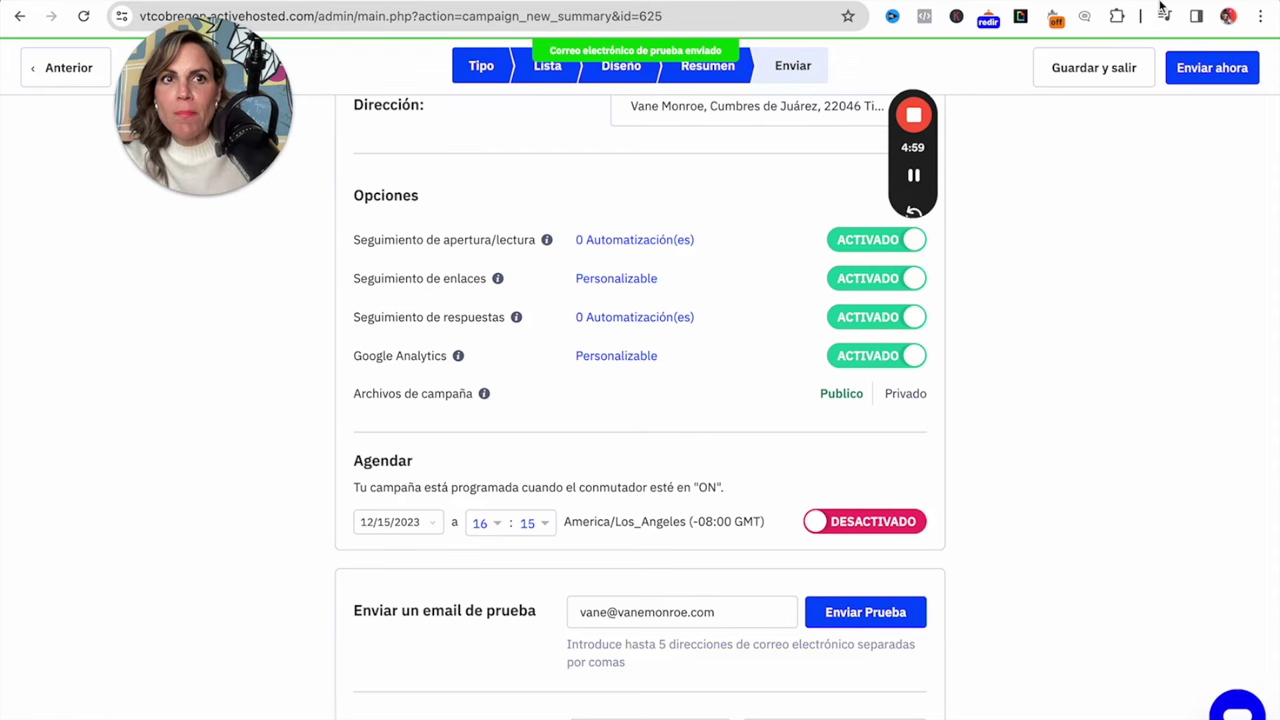
Open Gmail in a new tab and view the test email "El SECRETO para Captar CLIENTES!!!!" down to its video button
key("ctrl+t")
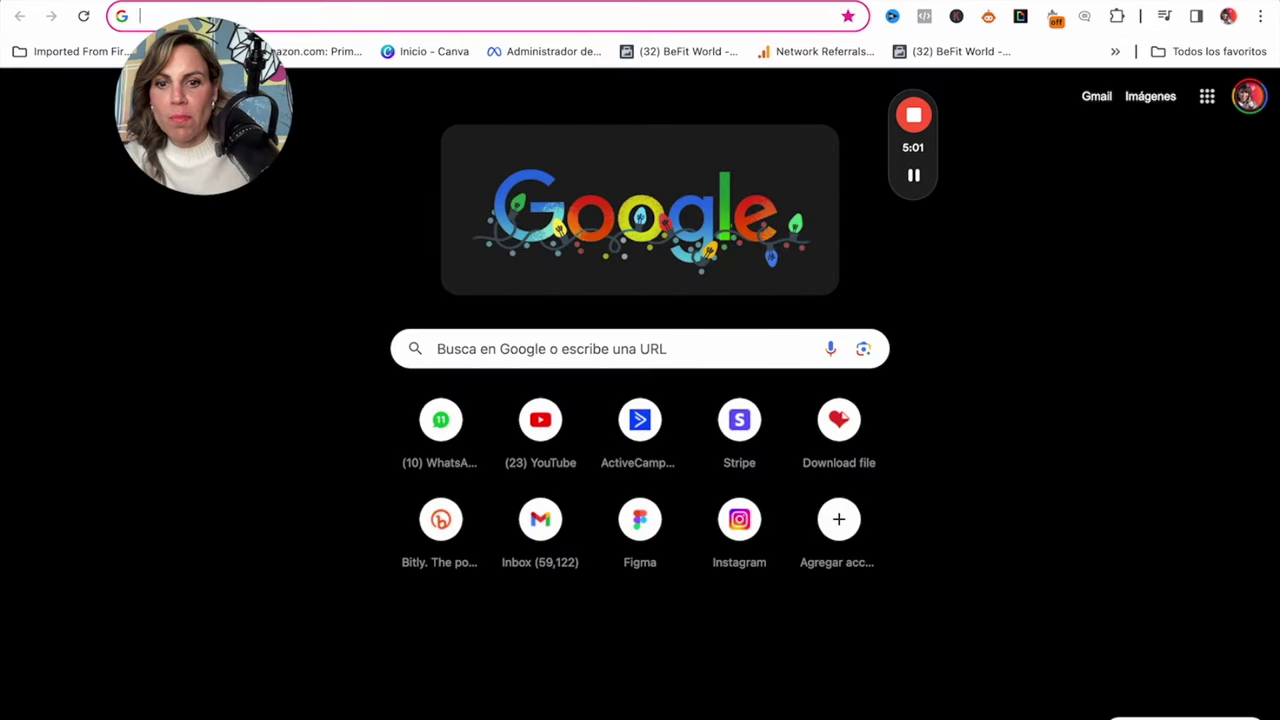
type("gm")
key("Return")
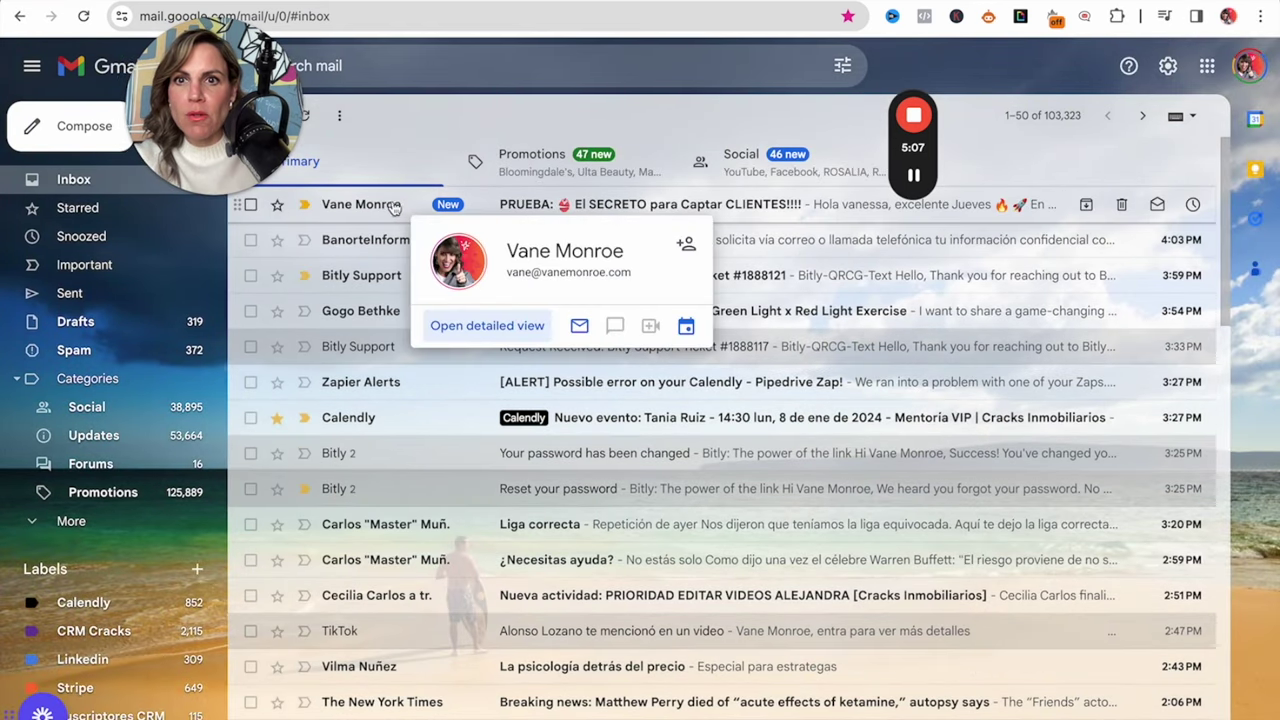
left_click(395, 205)
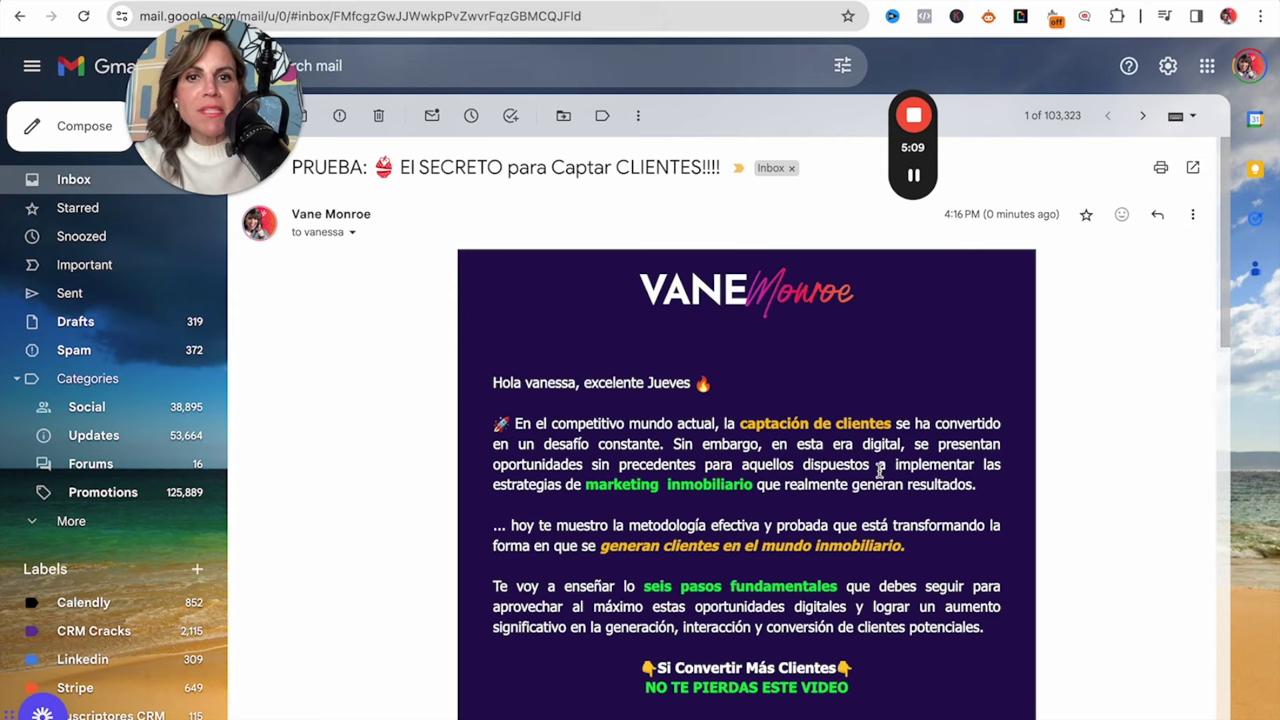
scroll(880, 478, "down", 3)
scroll(880, 478, "down", 3)
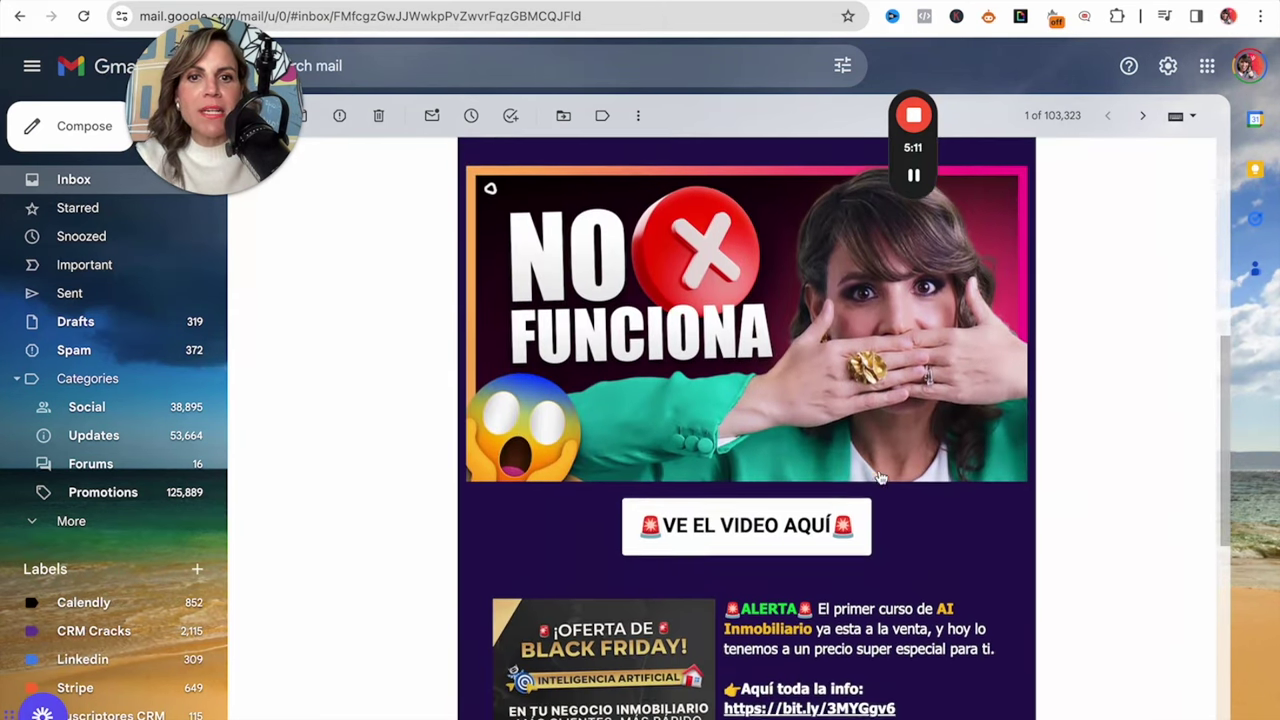
Test the "VE EL VIDEO AQUÍ" button from the received email and pause the YouTube video it opens
left_click(706, 530)
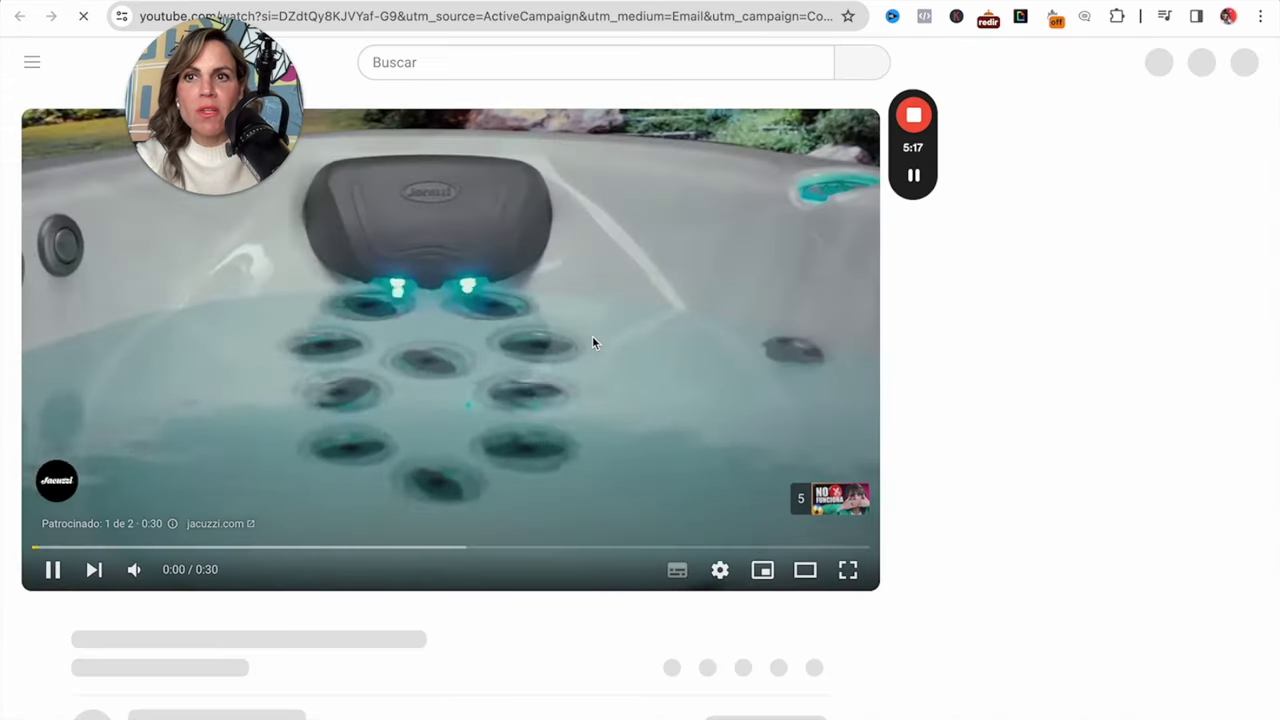
left_click(592, 342)
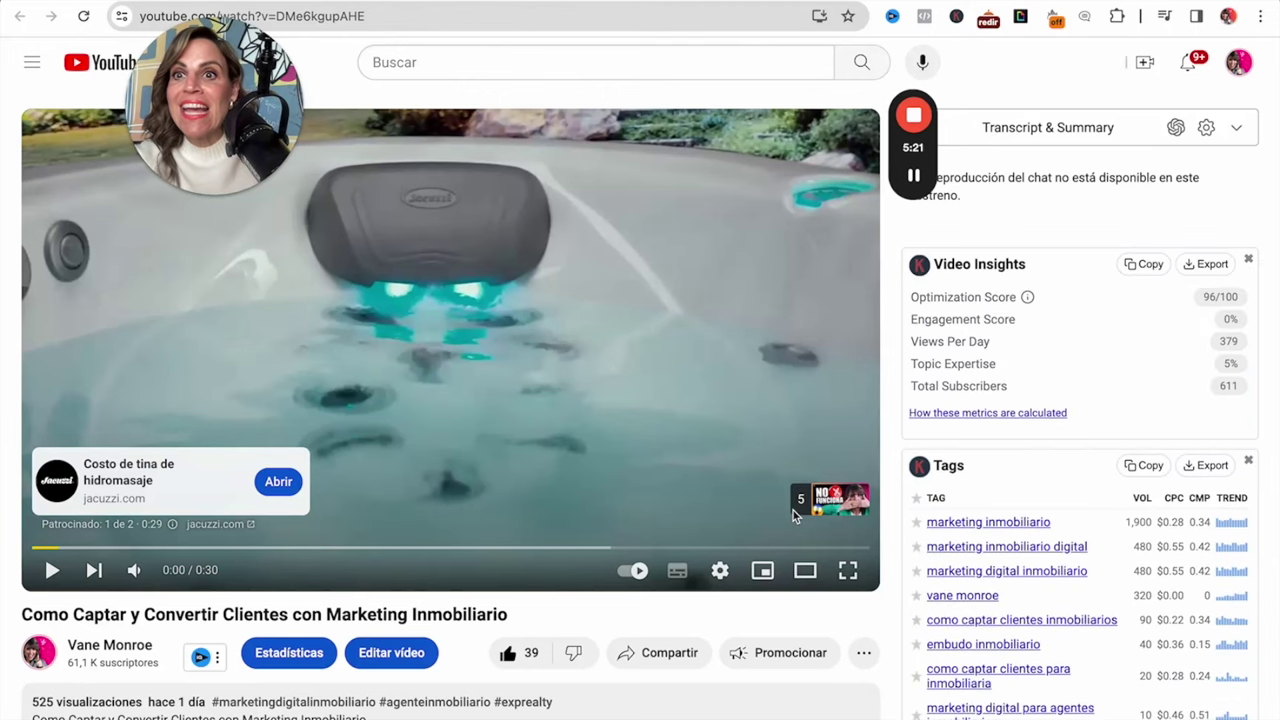
key("ctrl+Tab")
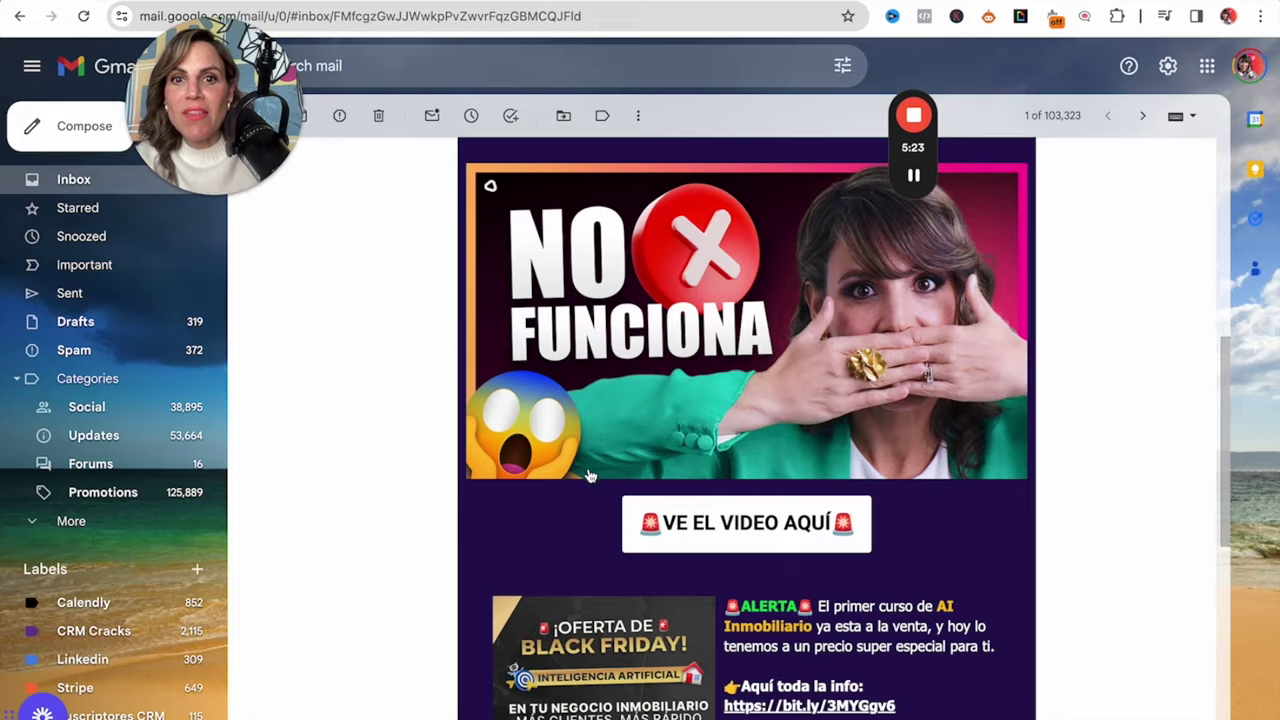
left_click(692, 541)
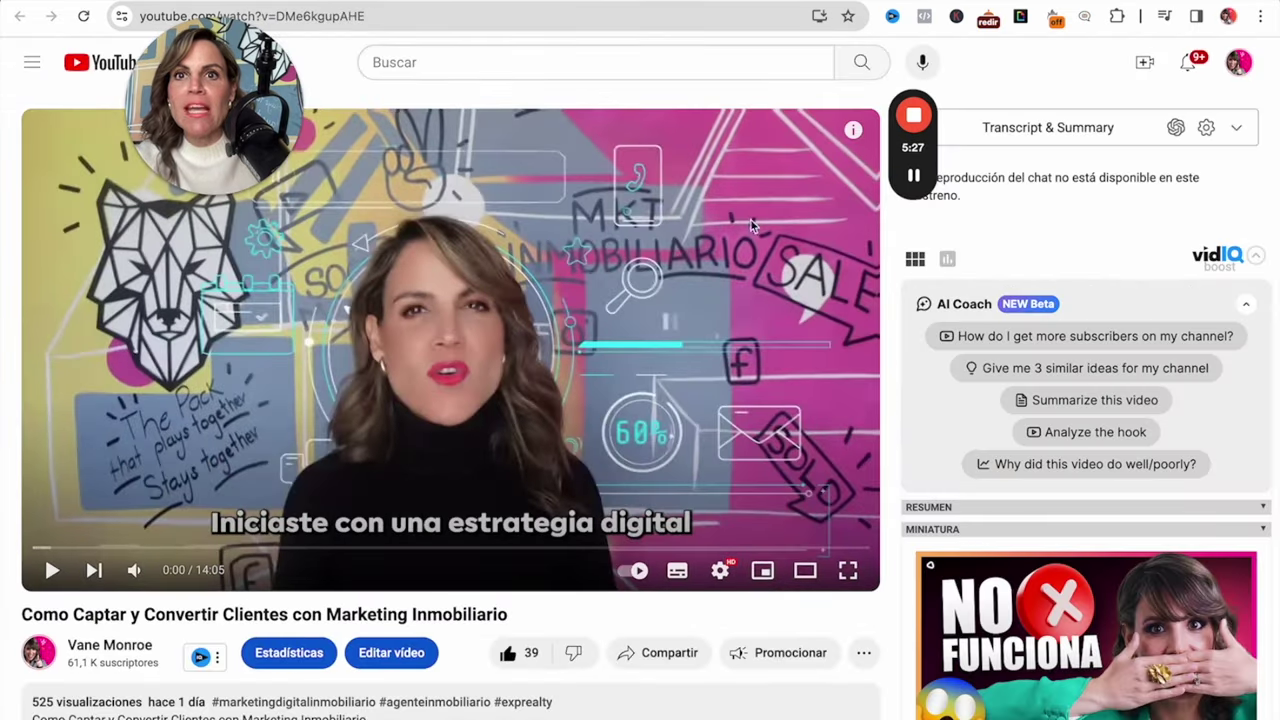
Switch to Bitly, refresh the ConvertiClientes link's details to check its engagements, and open the list of all links
left_click(104, 3)
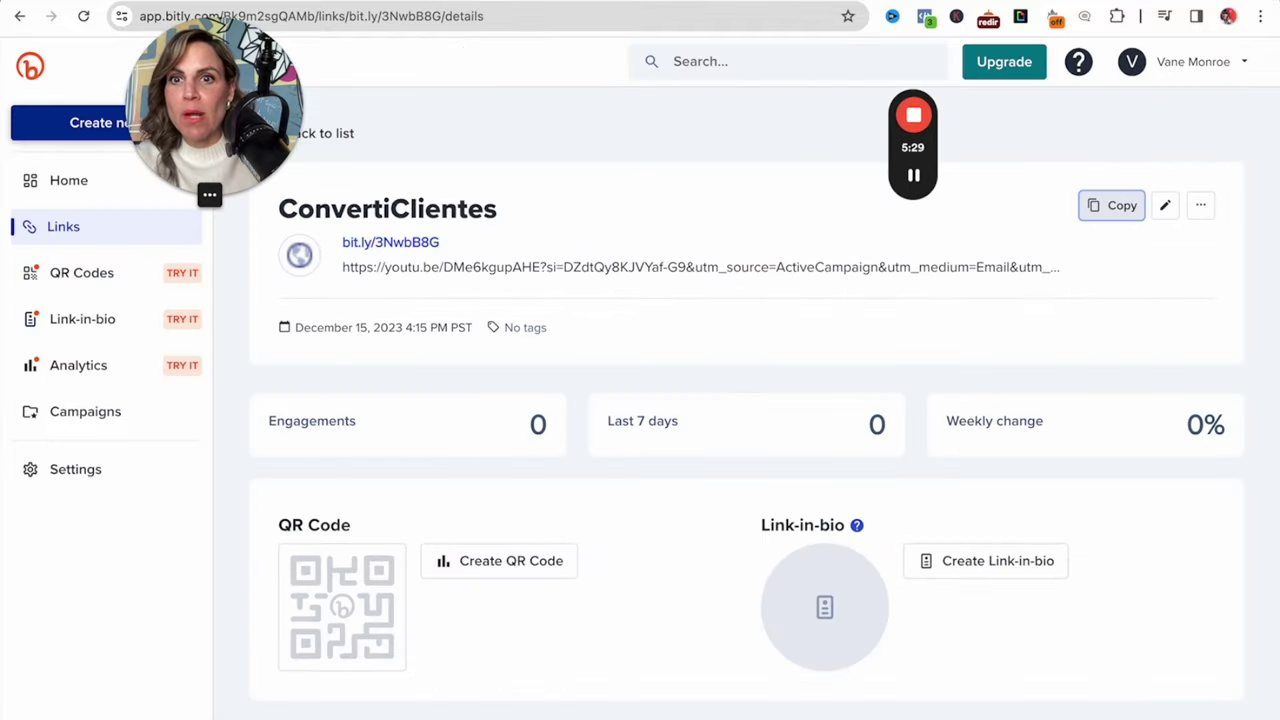
left_click(83, 16)
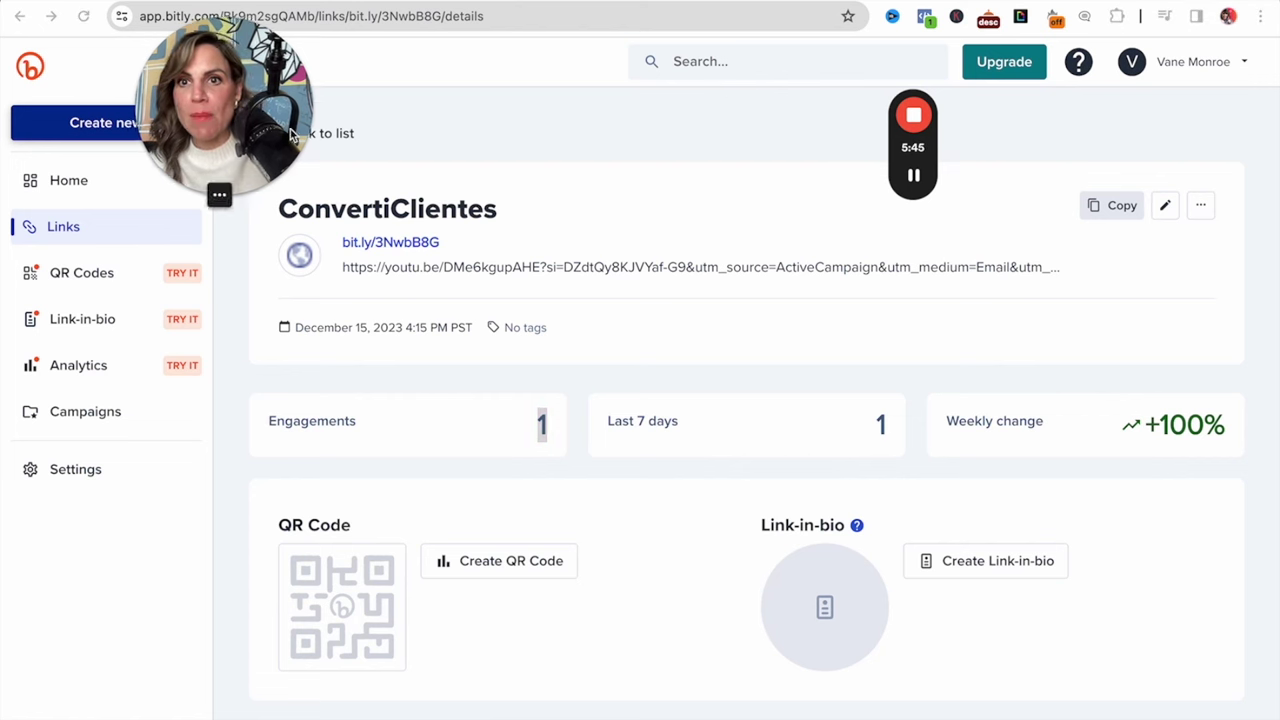
left_click_drag(262, 138, 450, 118)
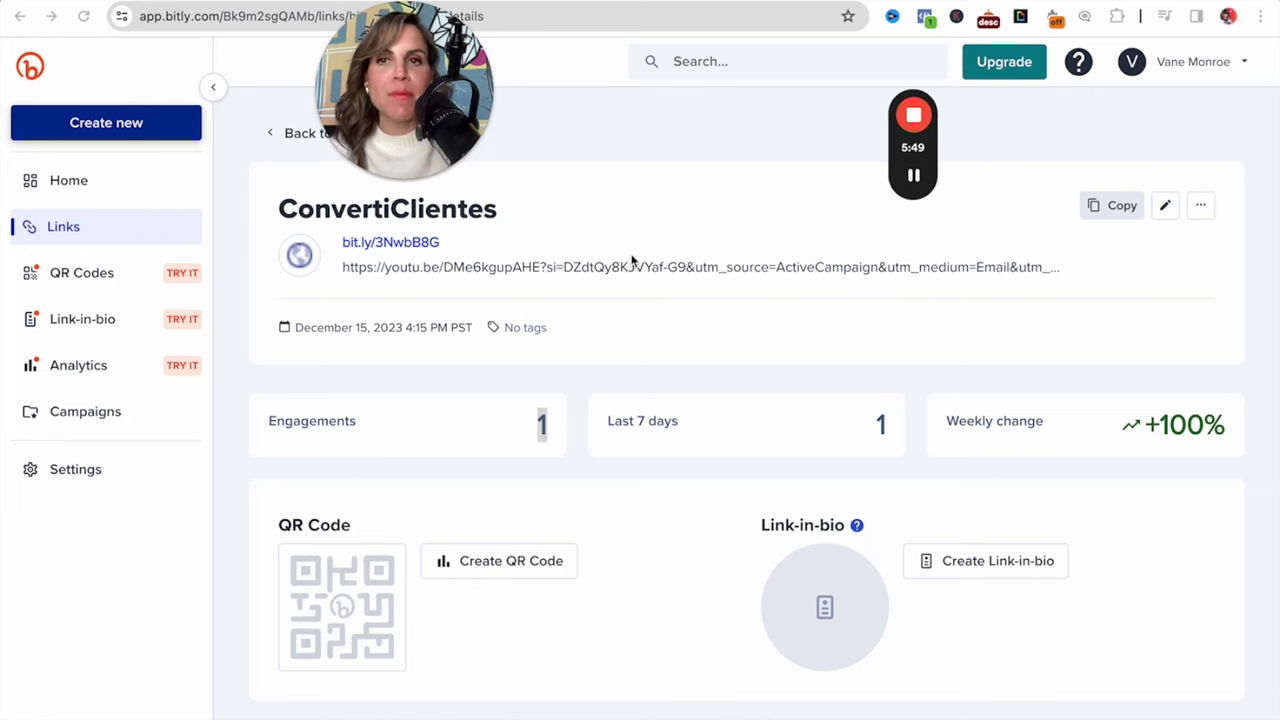
left_click(90, 234)
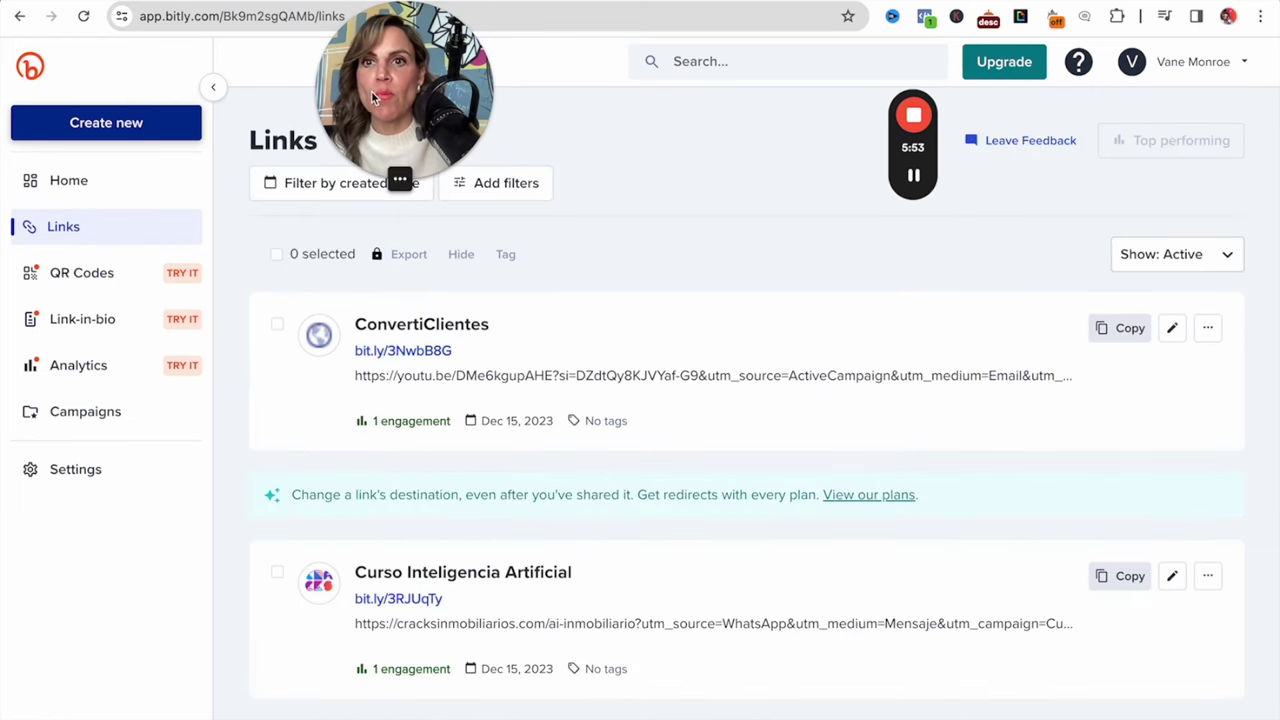
left_click_drag(349, 82, 283, 68)
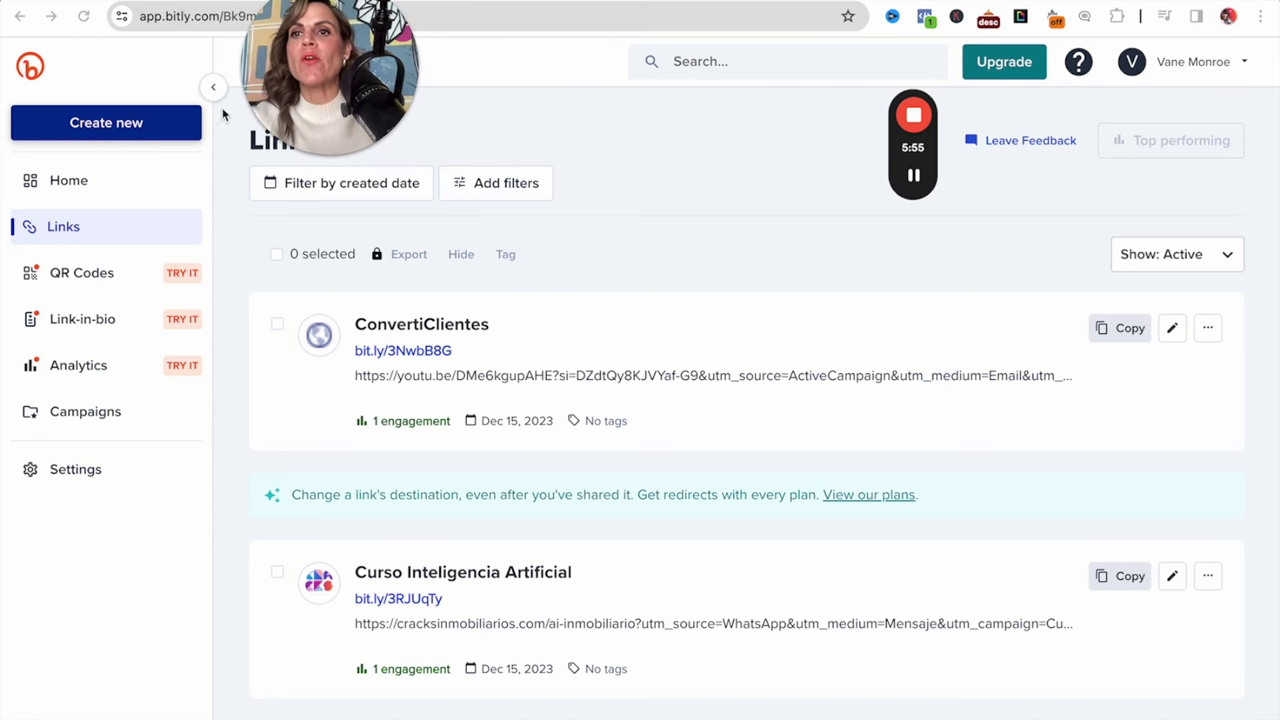
Start a new Bitly link and set its destination to the share URL copied from the YouTube video
left_click(132, 124)
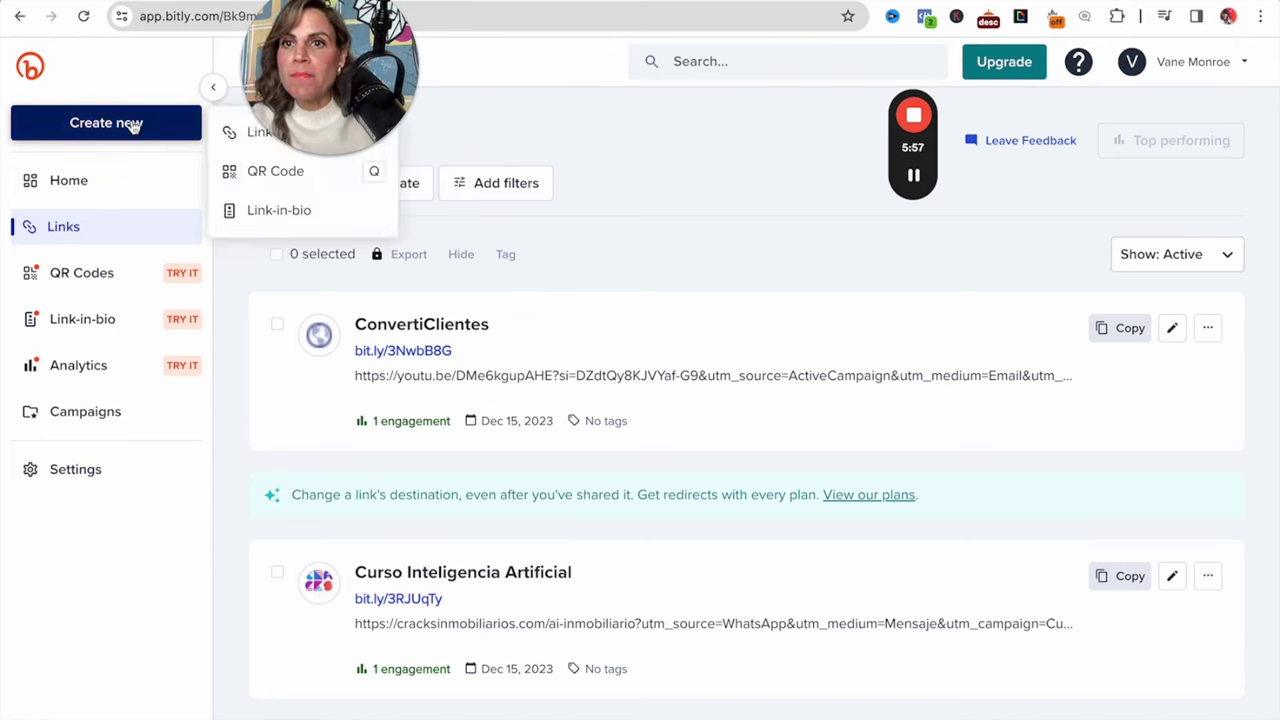
left_click_drag(292, 84, 533, 84)
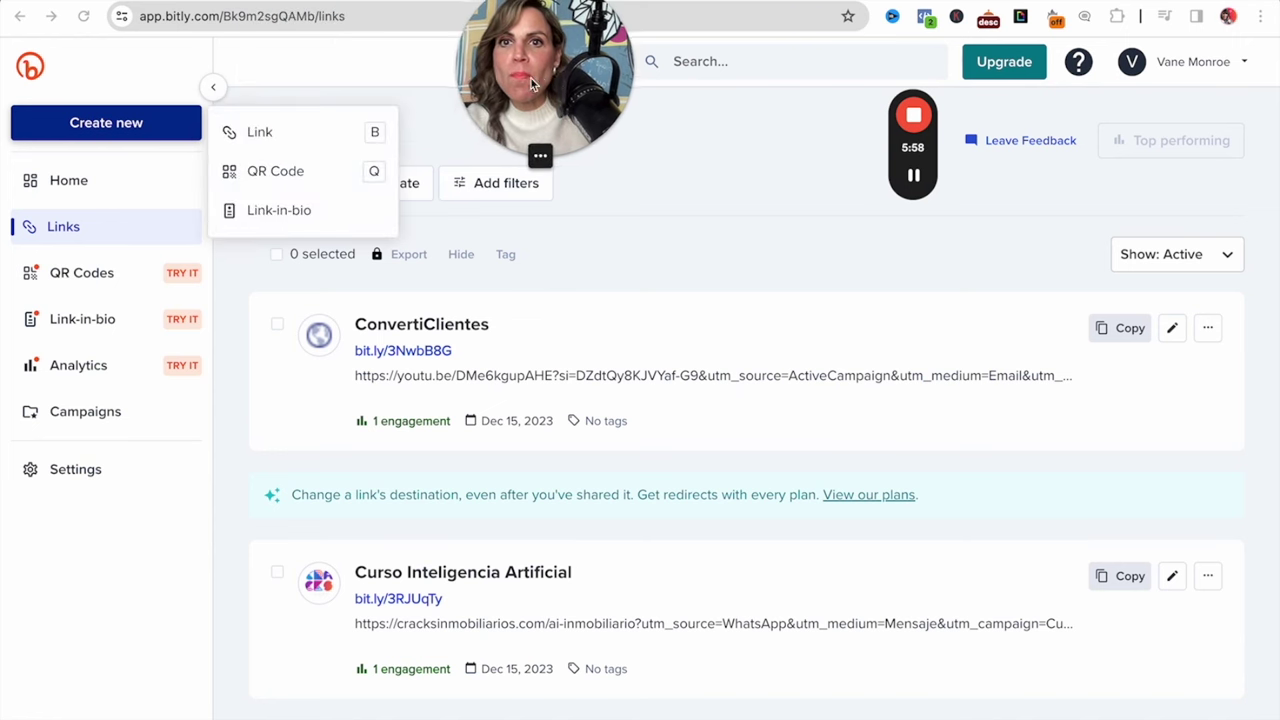
left_click(262, 135)
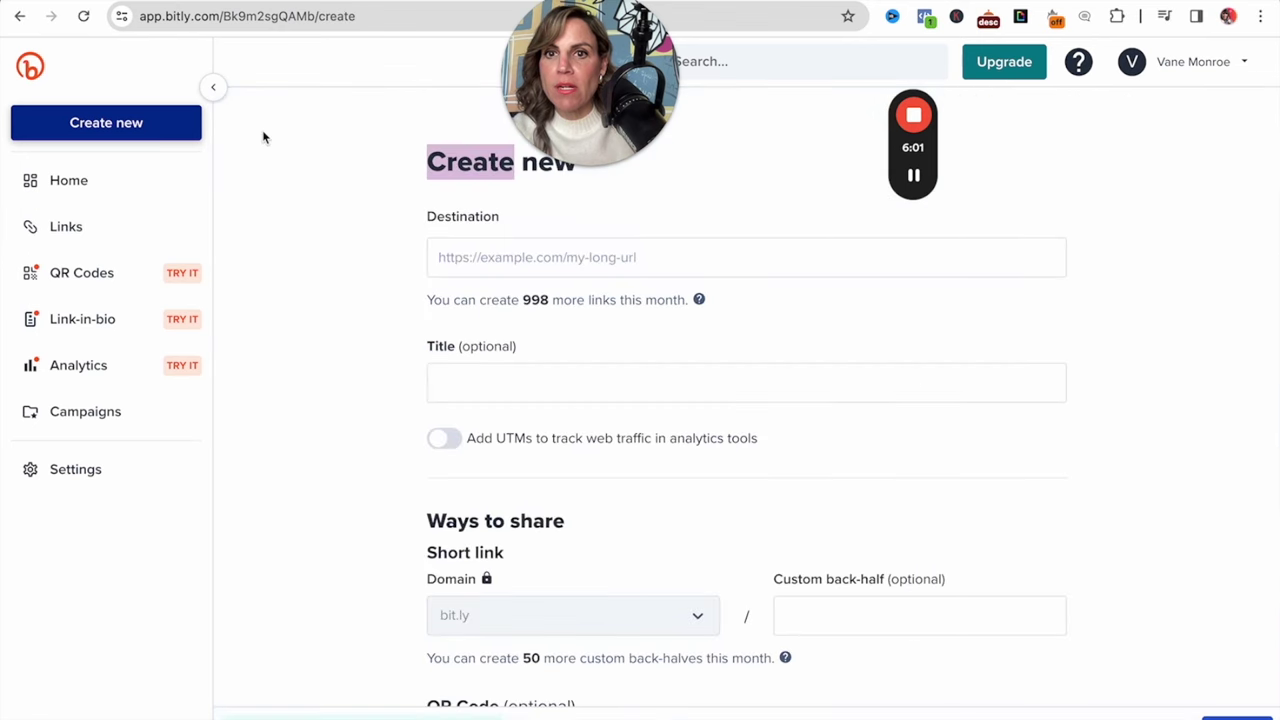
key("ctrl+Tab")
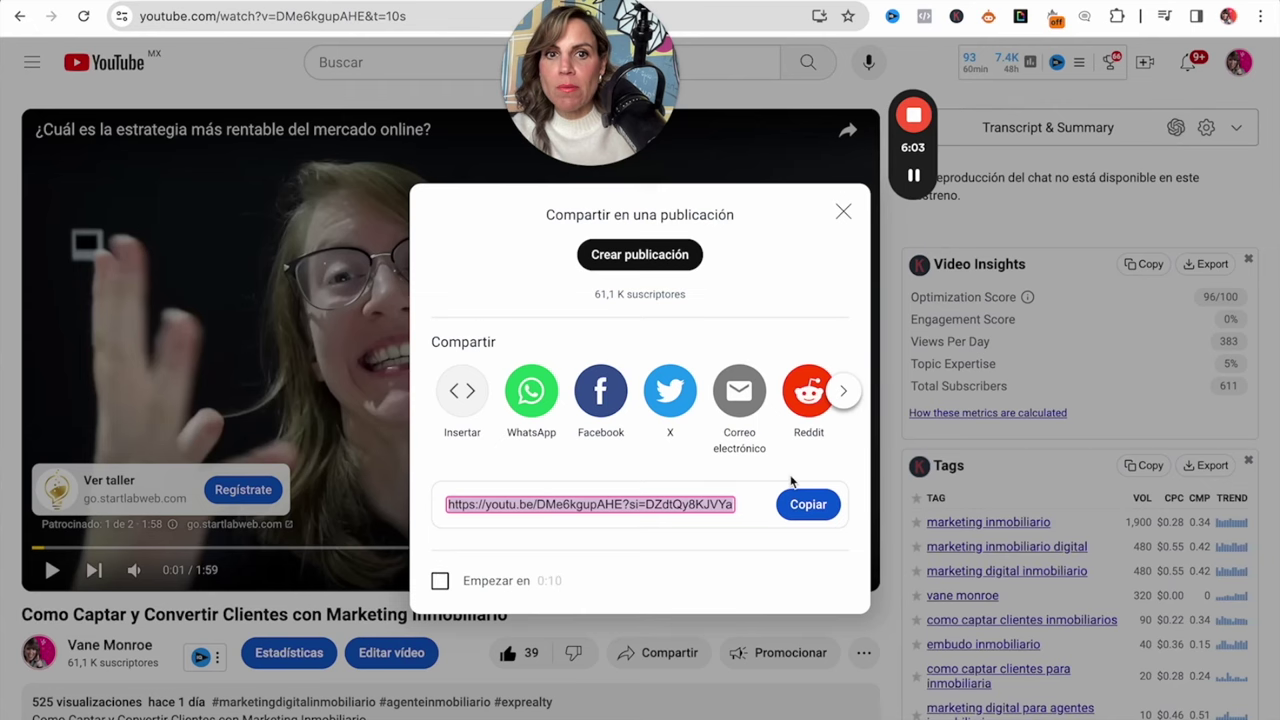
left_click(808, 504)
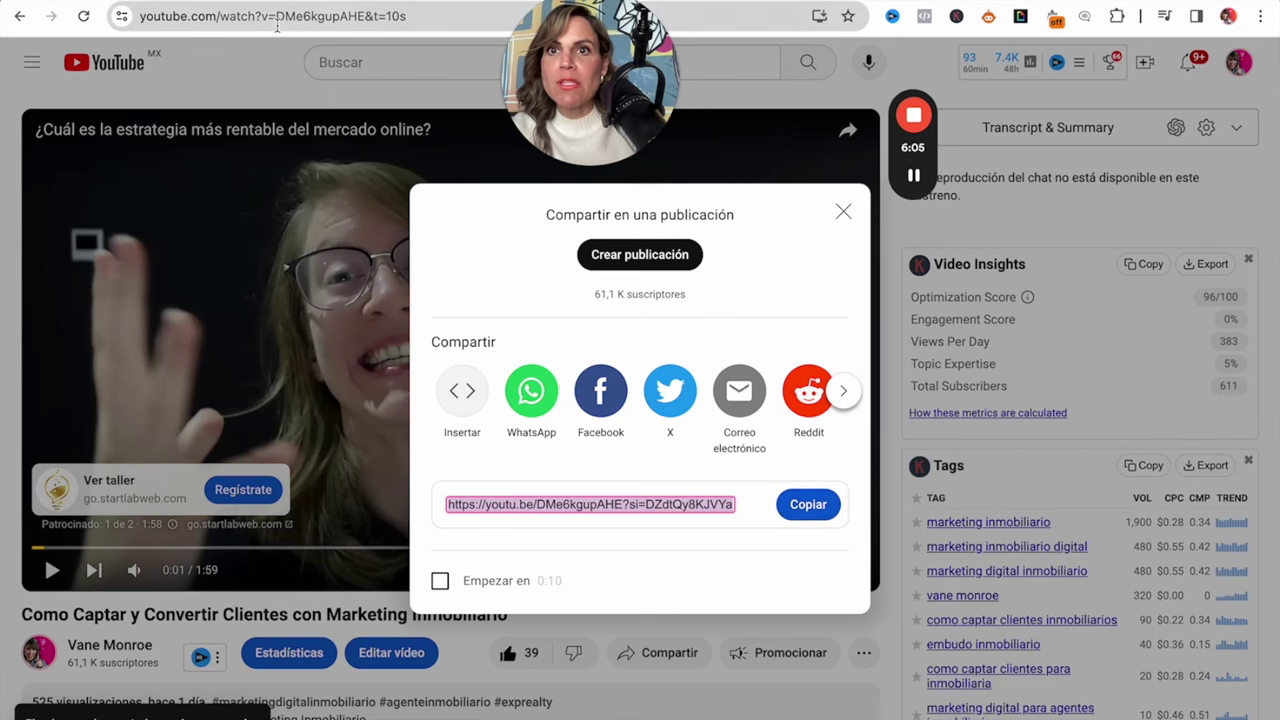
key("ctrl+shift+Tab")
left_click(481, 261)
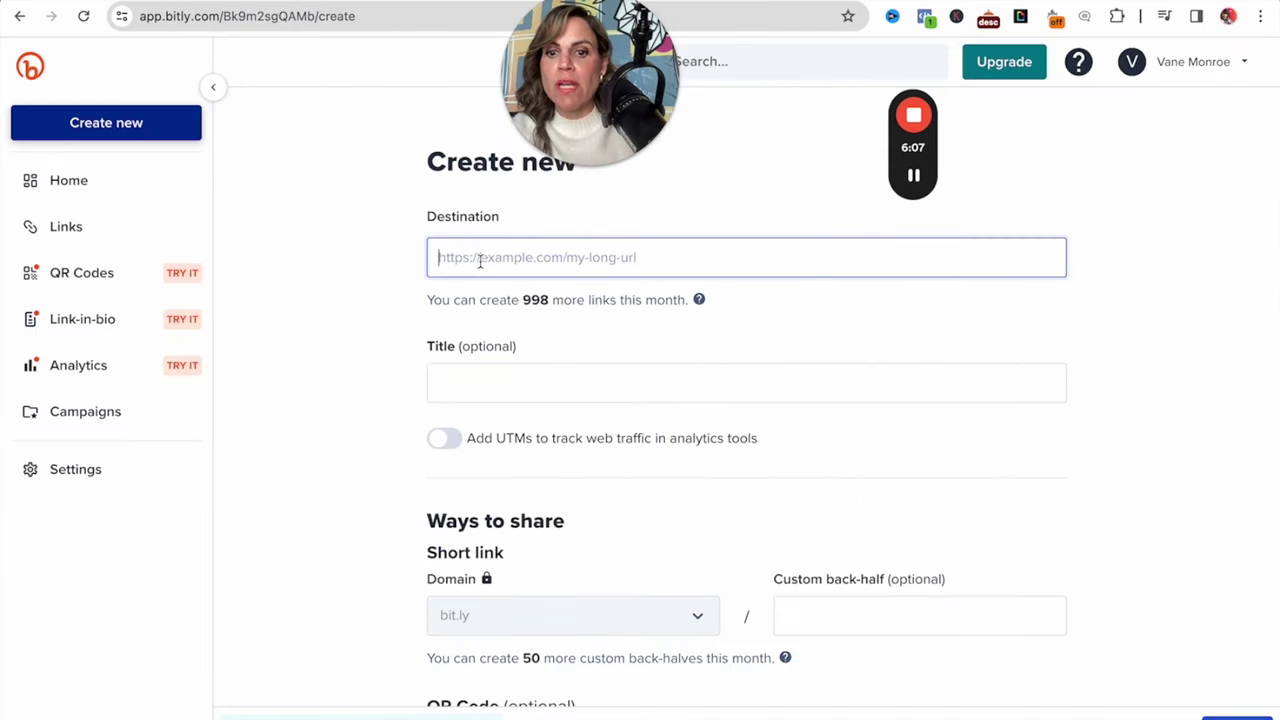
key("ctrl+v")
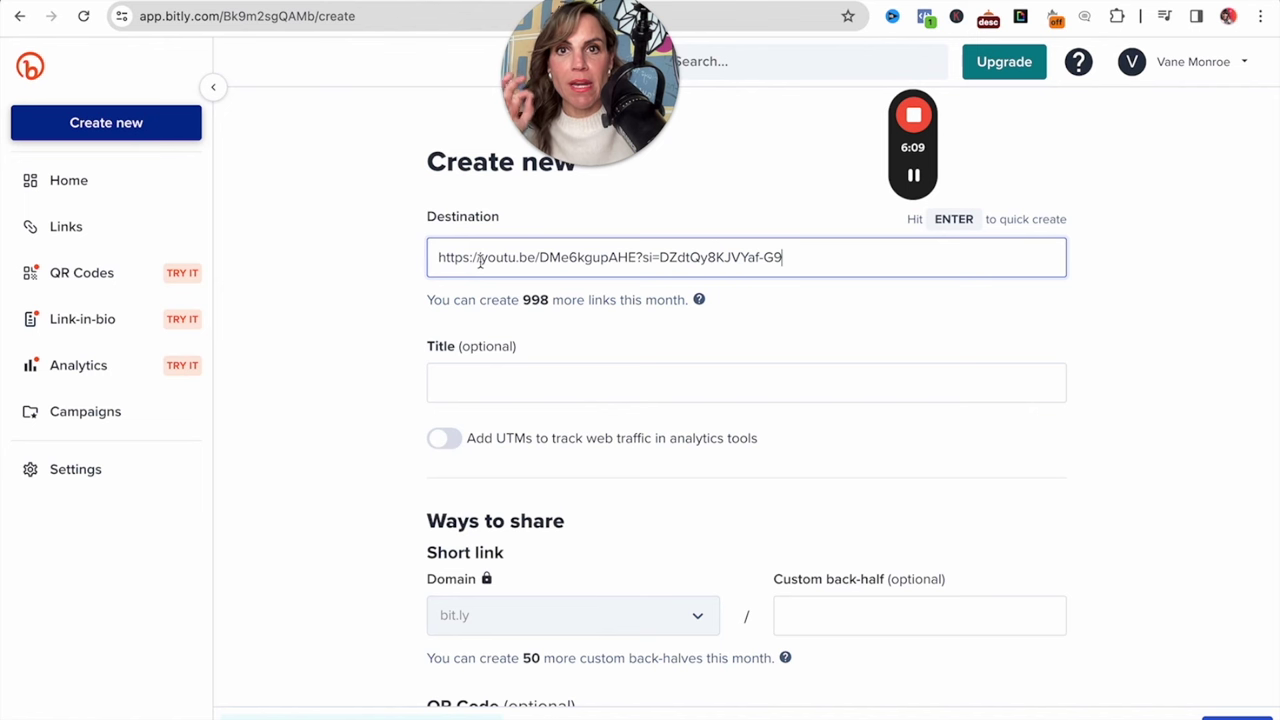
Title the new link ConvierteClientes
left_click(478, 382)
type("C")
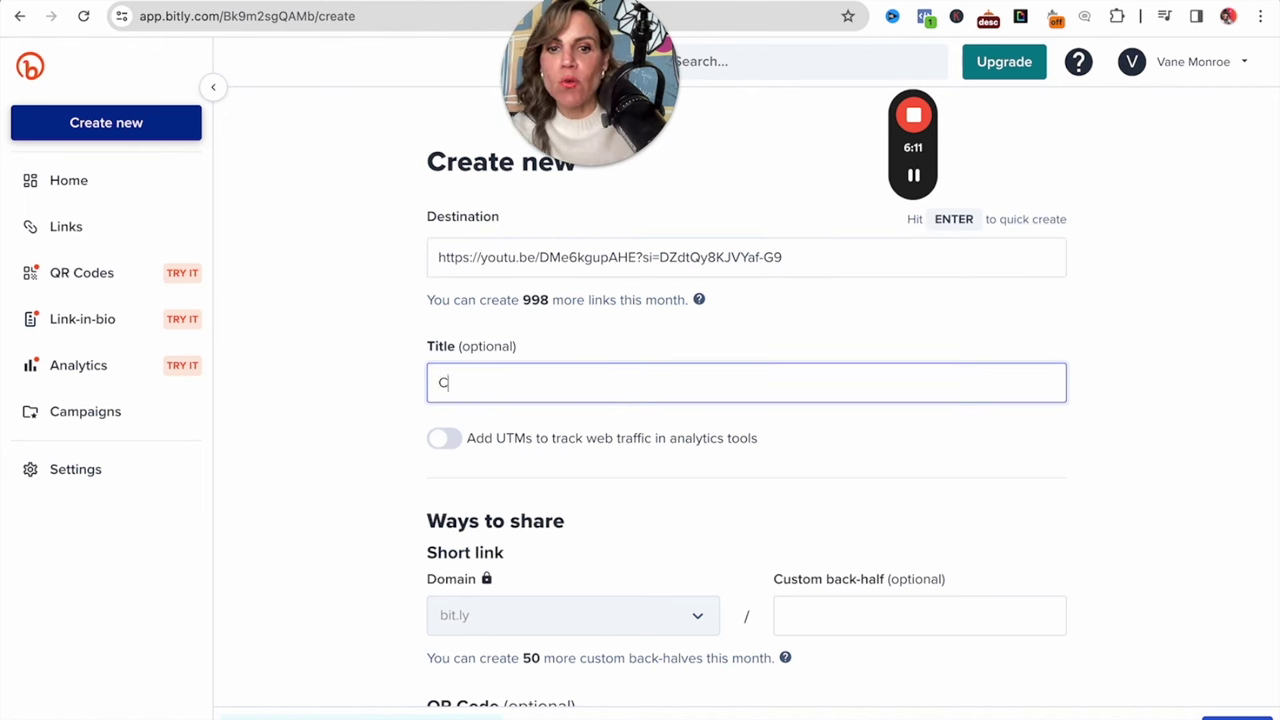
type("onvierteCliente")
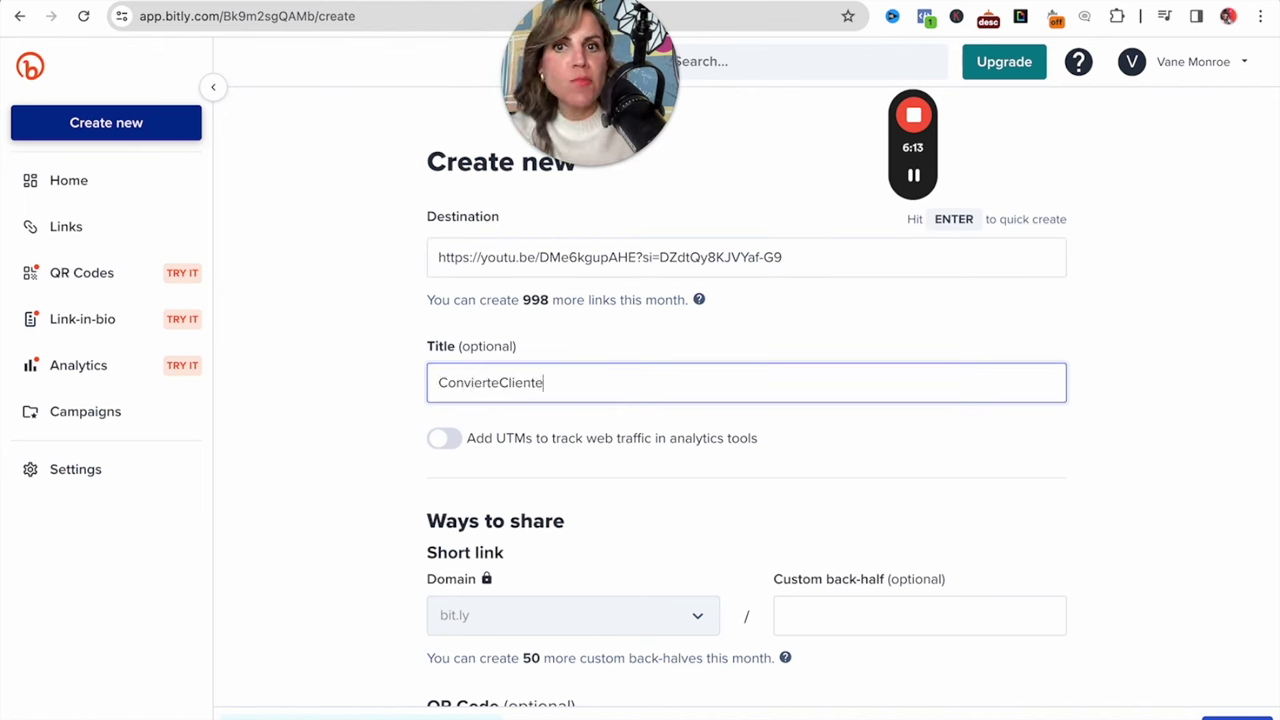
type("s")
Enable UTM tracking for the new link and set the source to WhatsApp
left_click(444, 438)
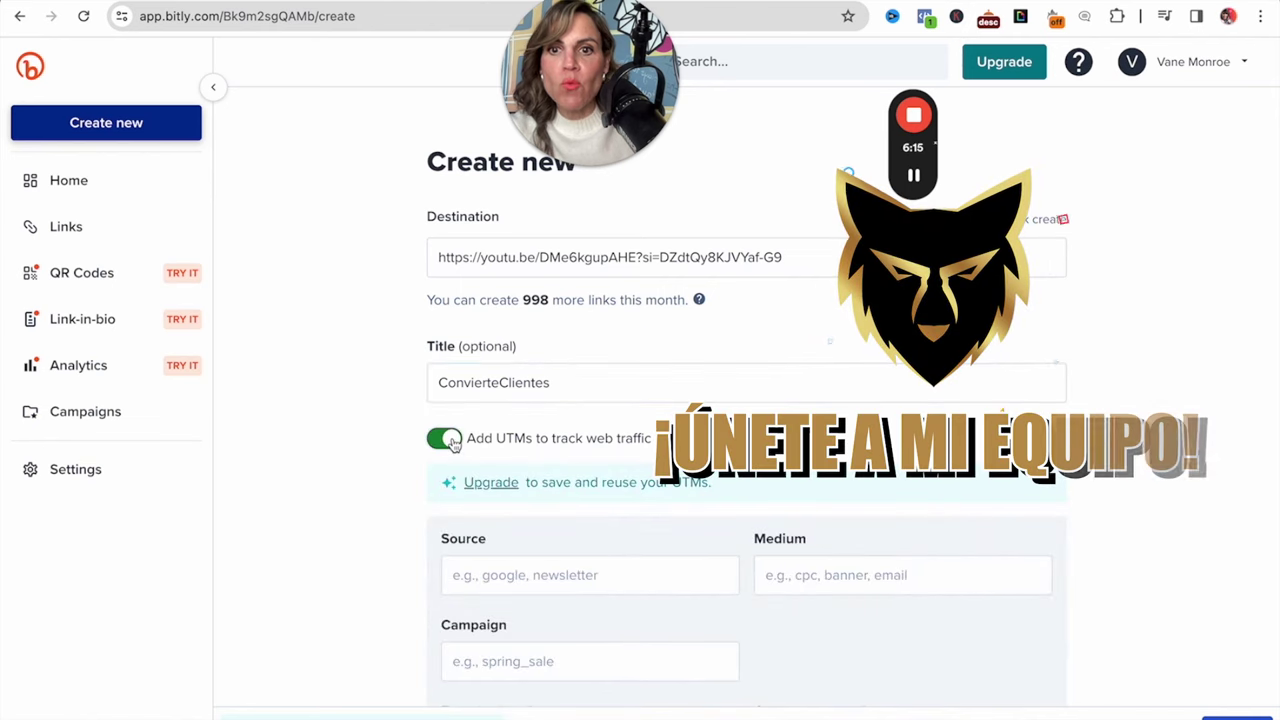
left_click(520, 572)
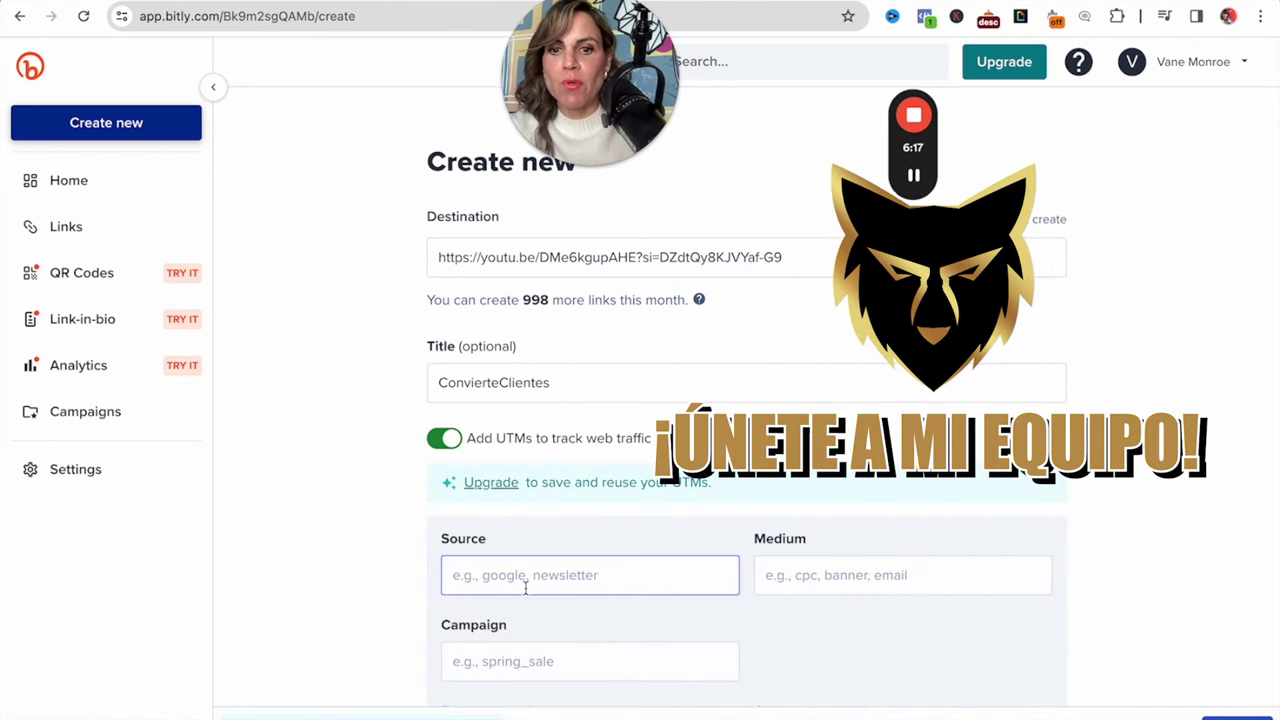
type("Whats")
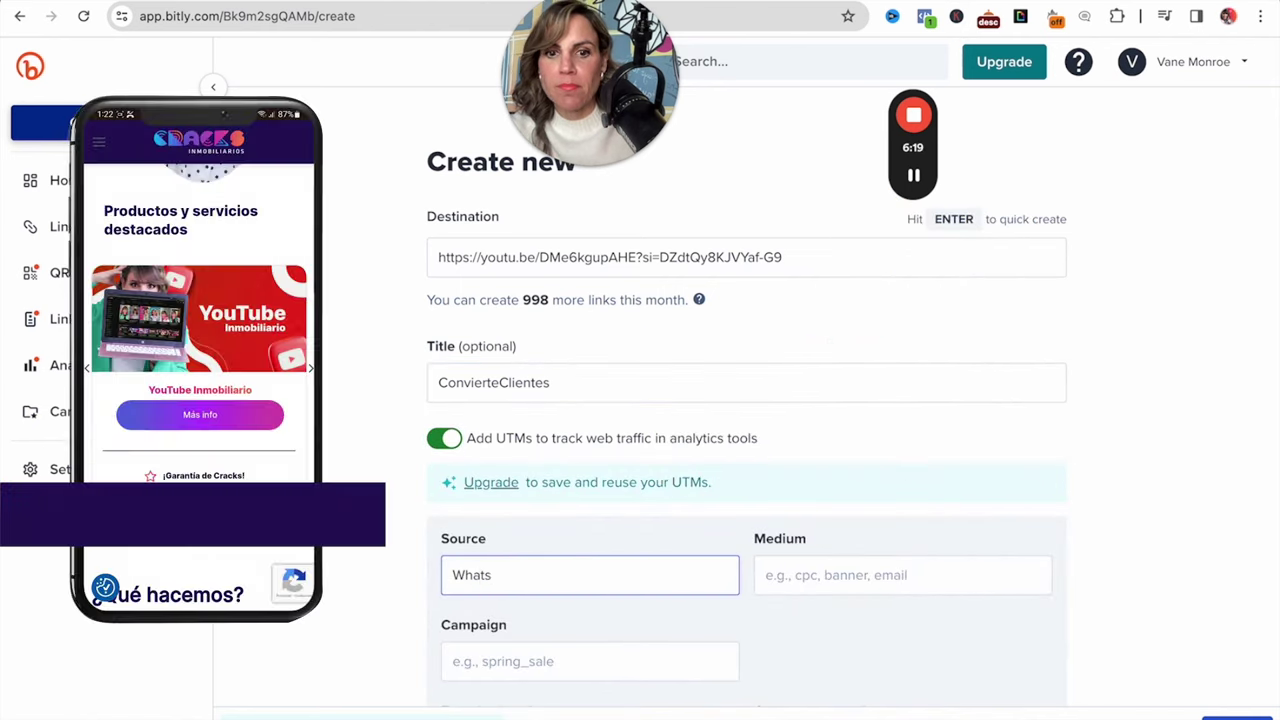
type("App")
Enter Compradores as the link's UTM medium
left_click(858, 570)
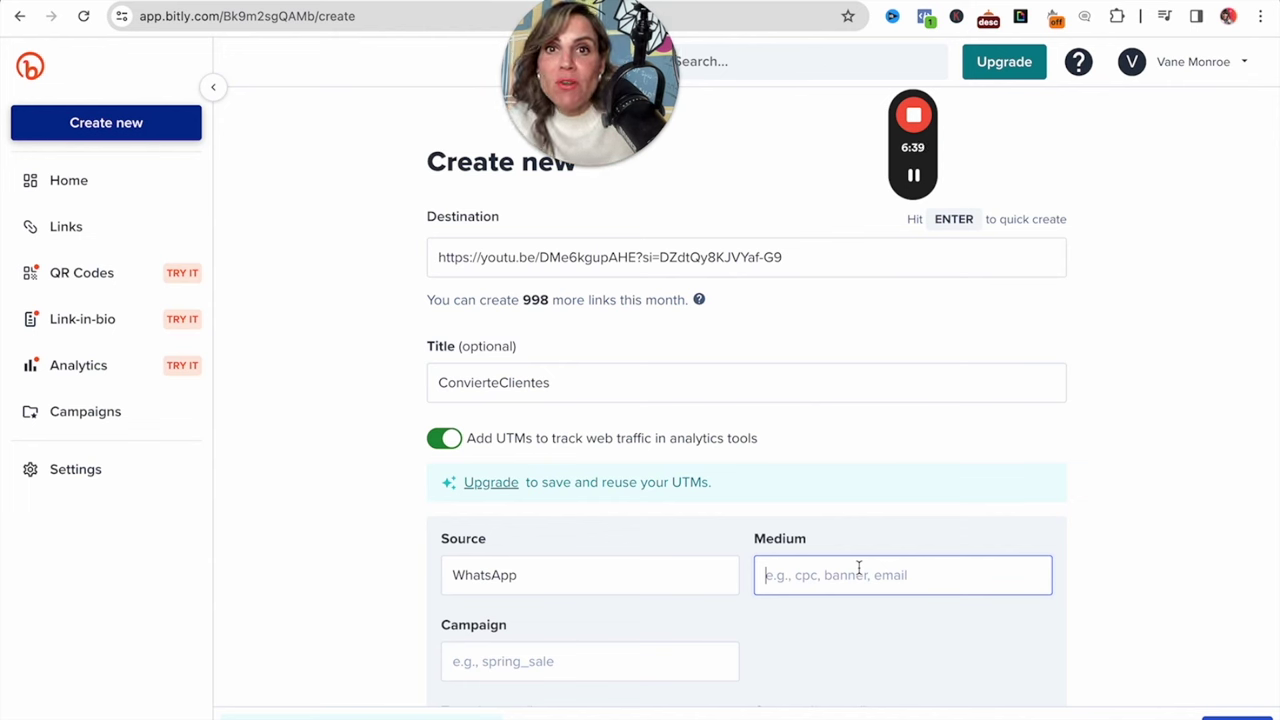
type("Comprad")
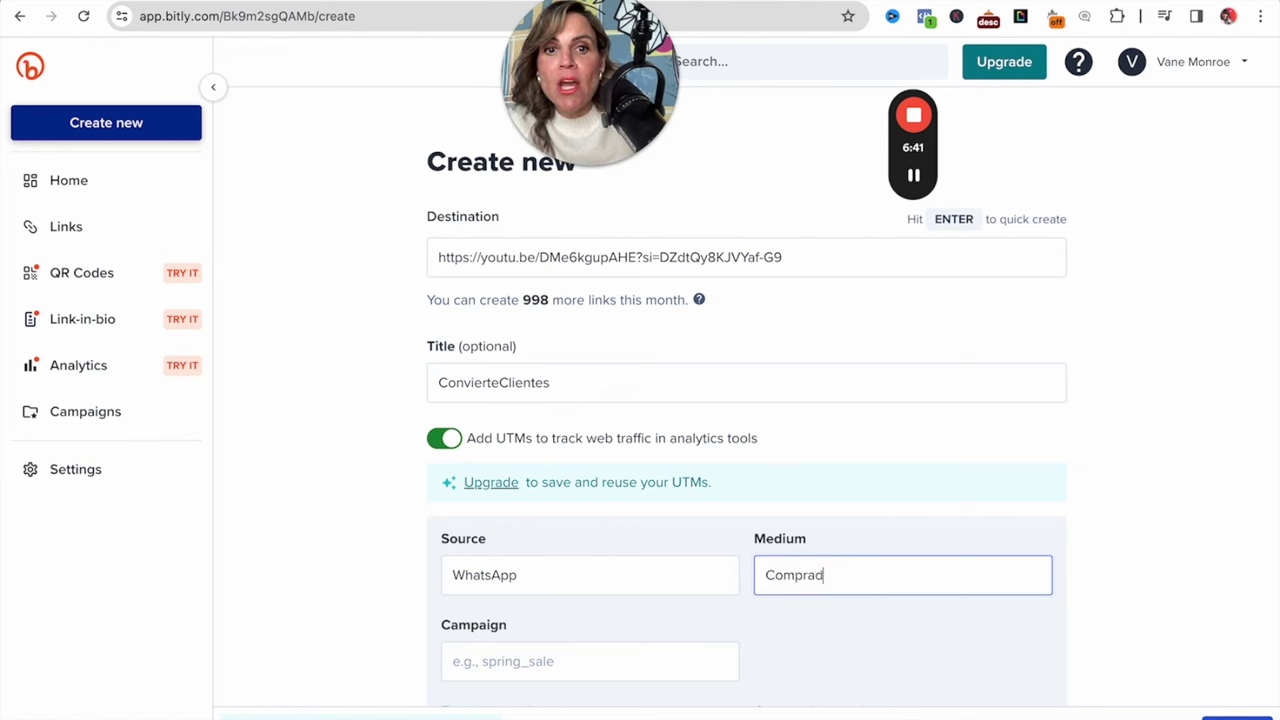
type("ores")
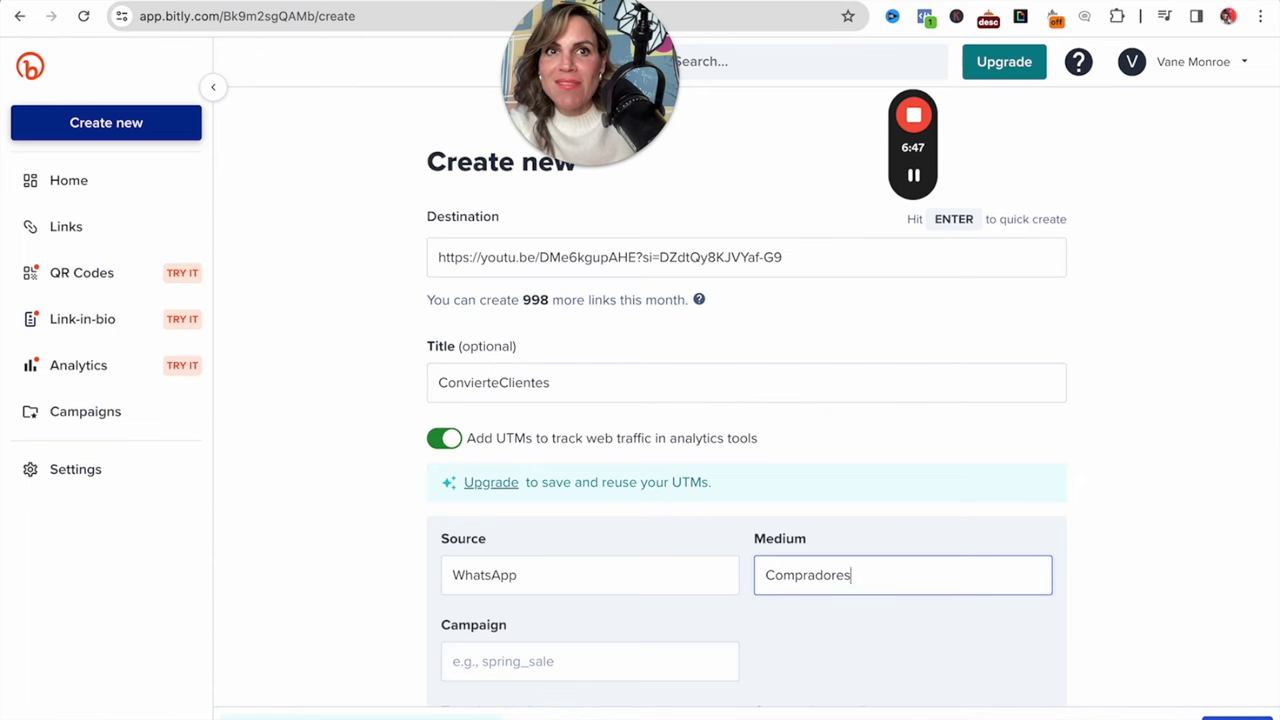
Load WhatsApp Web in a new browser tab and return to the Bitly link form
key("ctrl+t")
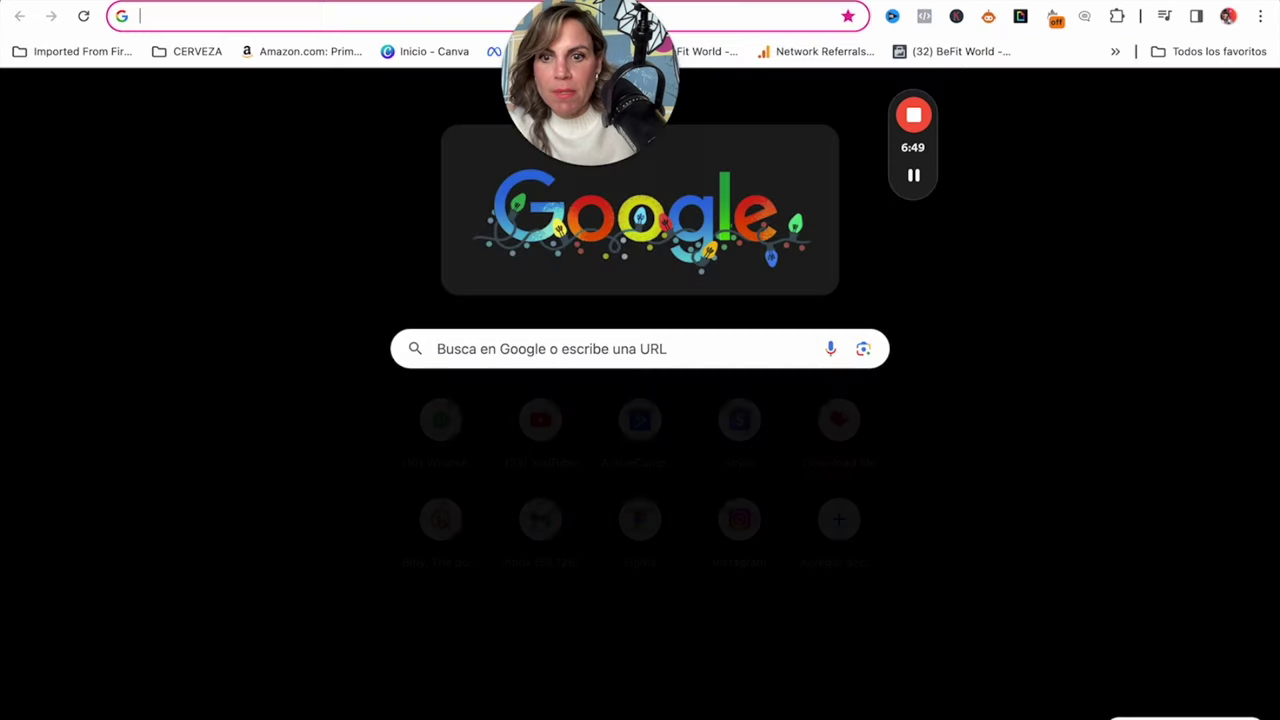
type("web.")
key("Return")
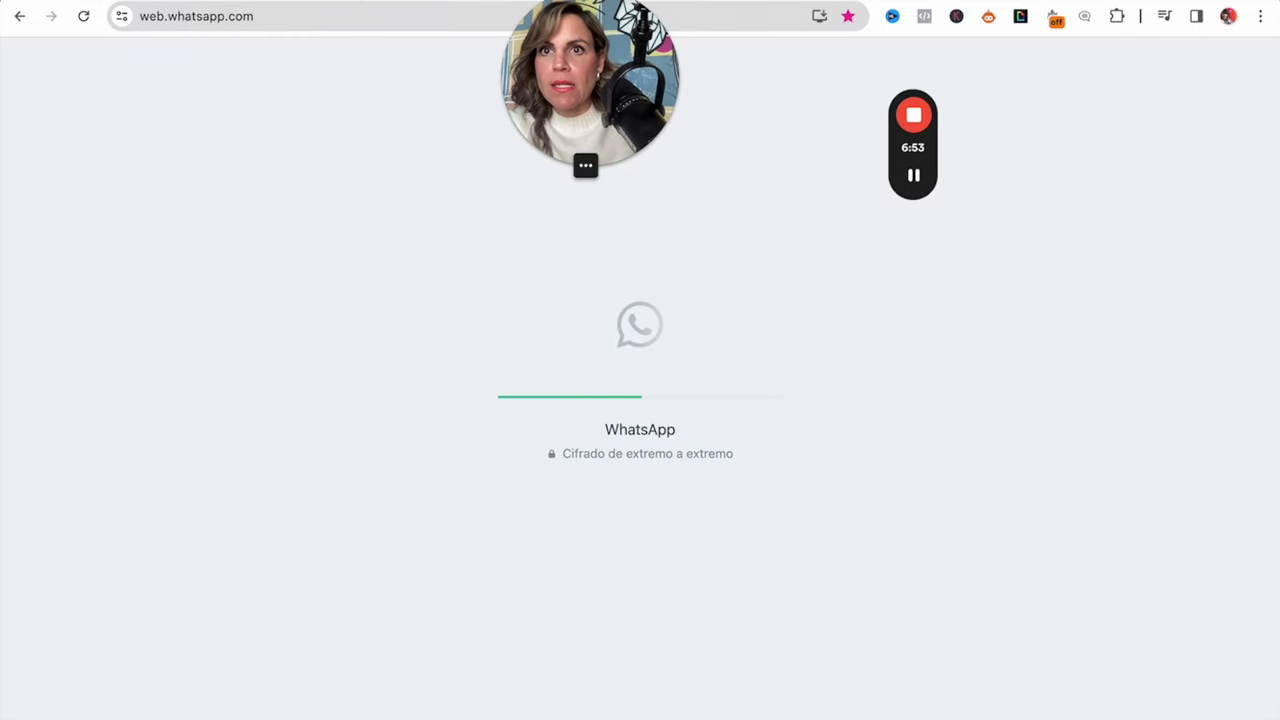
left_click(390, 2)
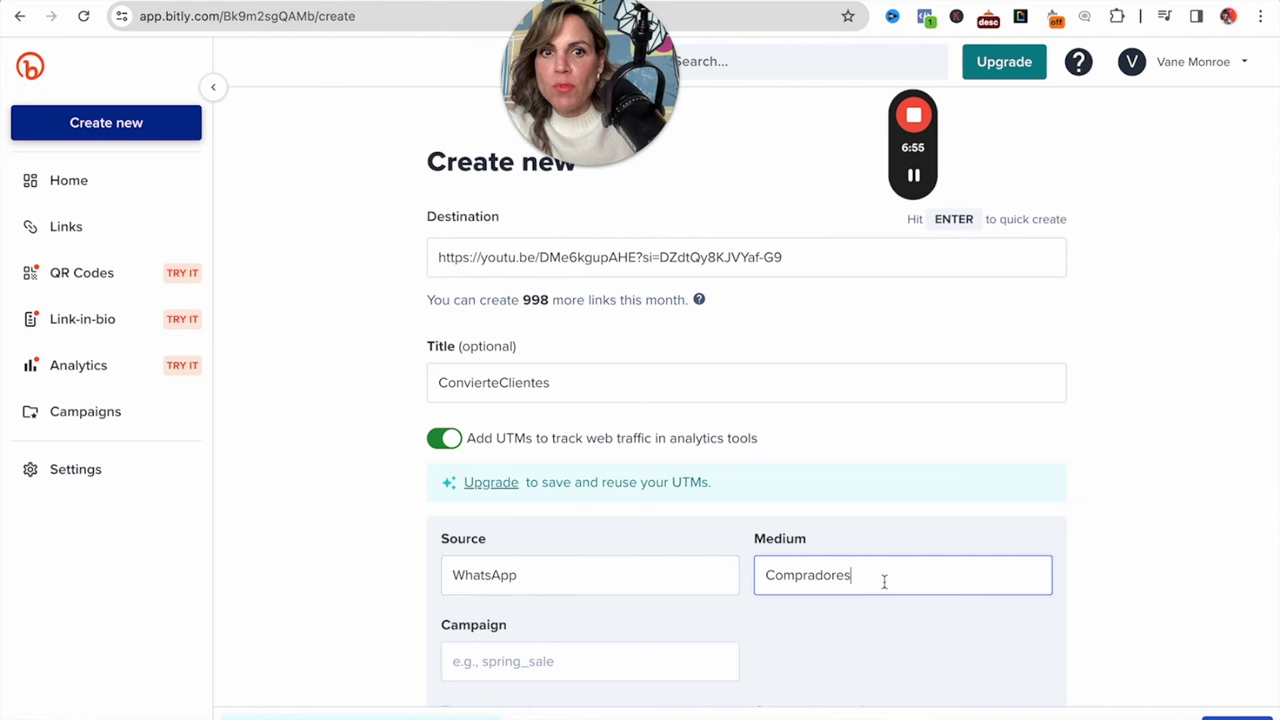
Replace the UTM medium with SelectoVIP
left_click_drag(883, 580, 720, 577)
type("Sele")
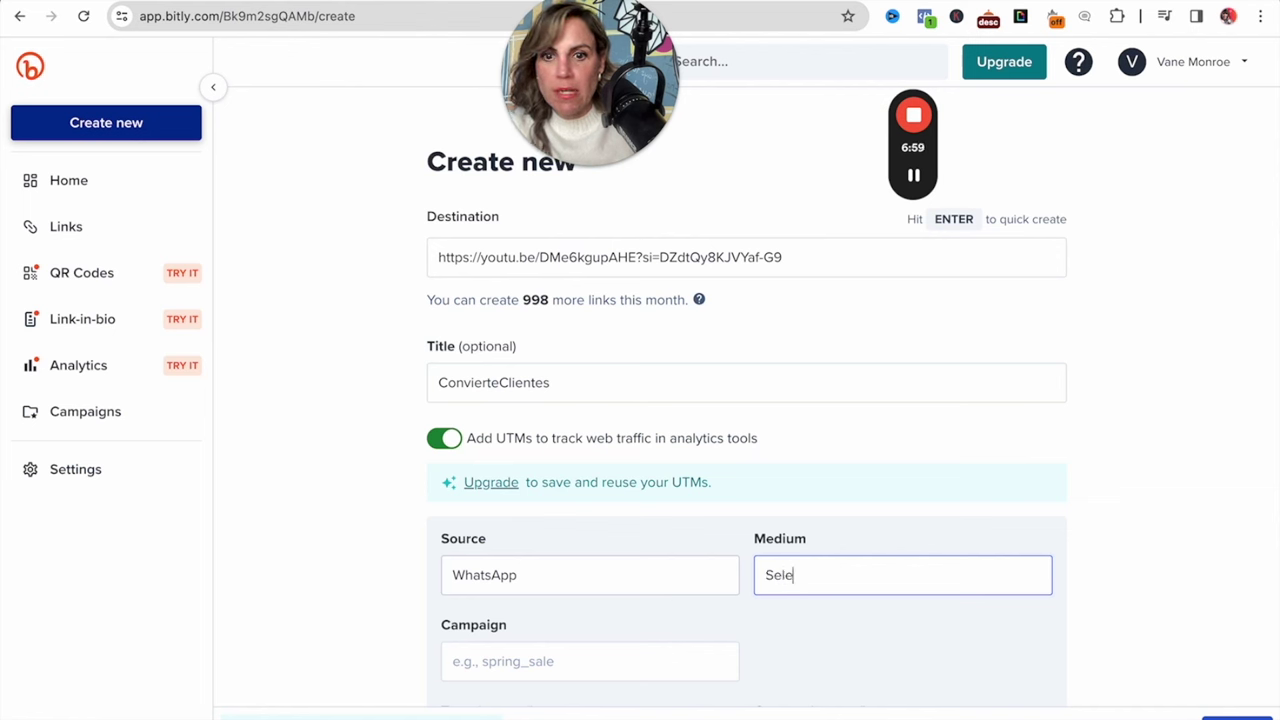
type("ctoVIP")
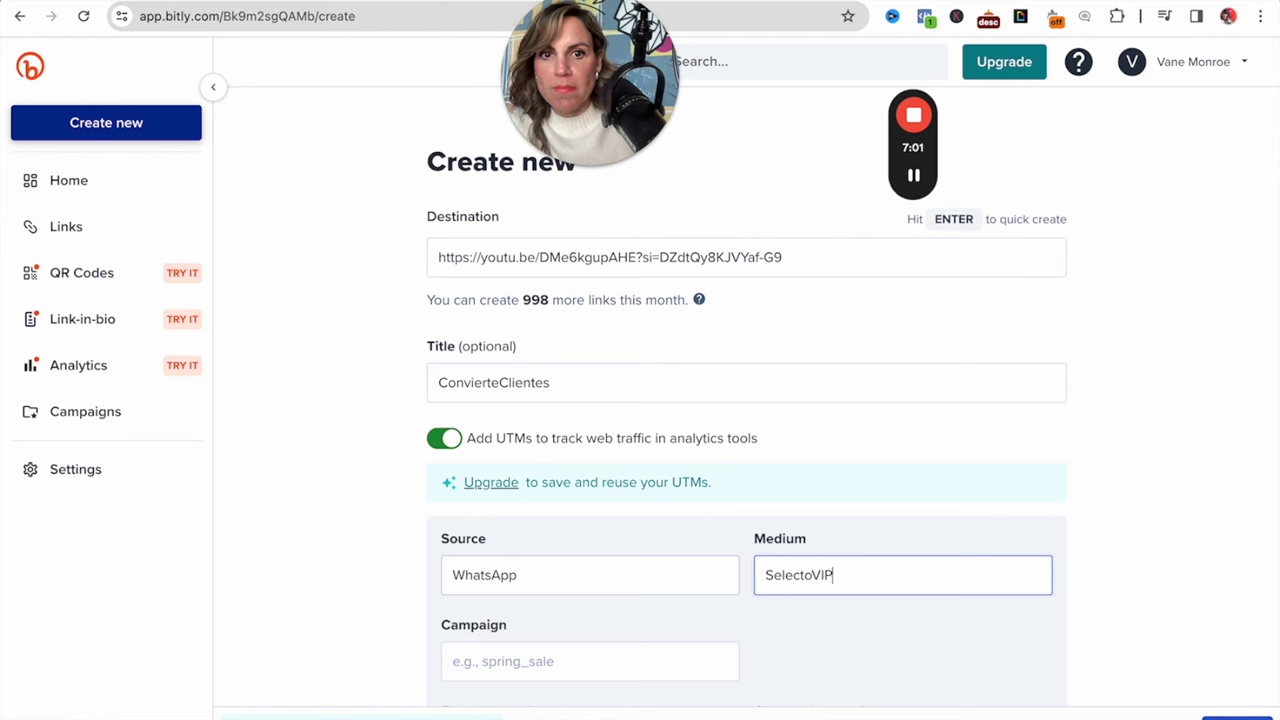
Set the UTM campaign to ConvierteClientes, reusing the link title, and create the short link
left_click(544, 666)
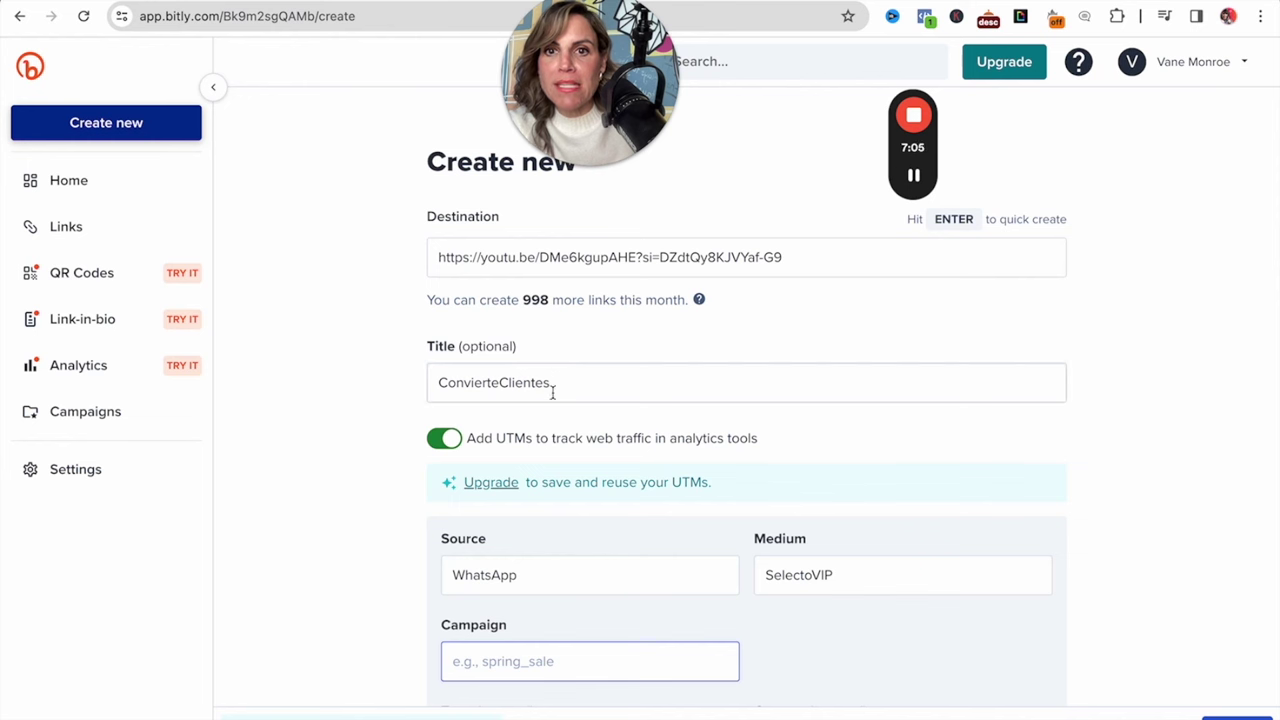
left_click_drag(552, 384, 391, 397)
left_click(500, 660)
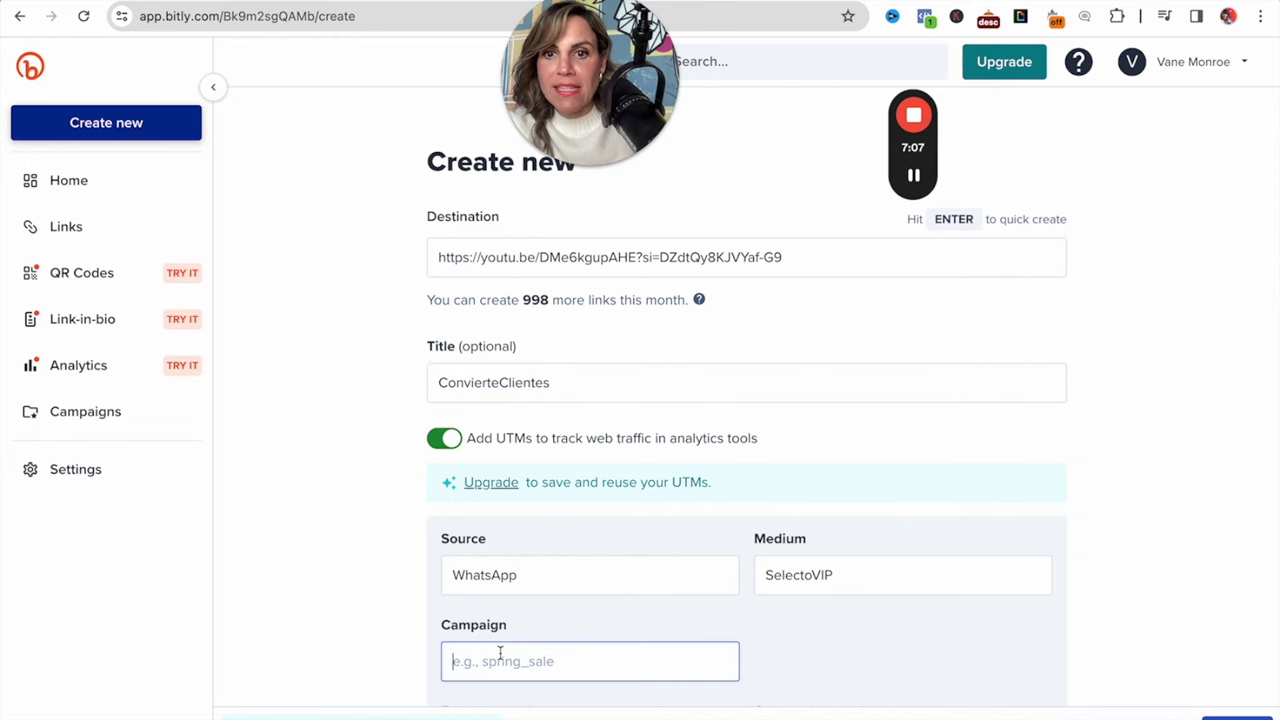
key("ctrl+v")
scroll(1029, 643, "down", 2)
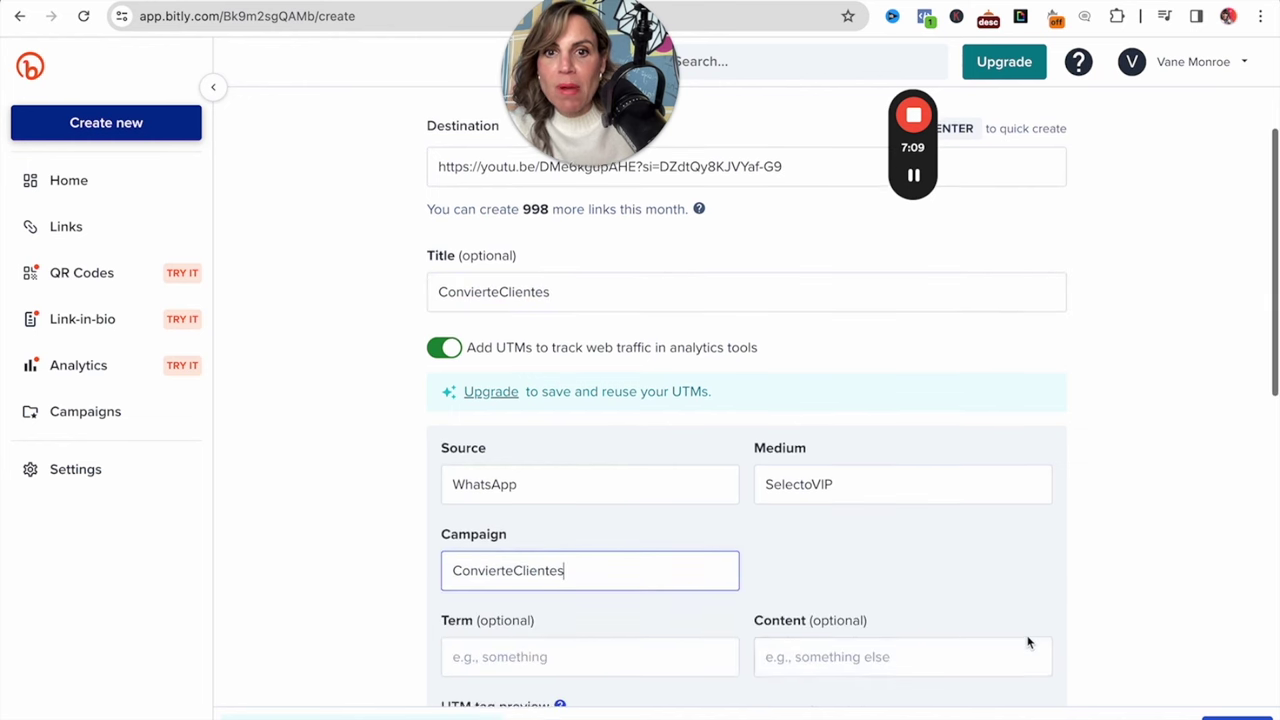
left_click(1220, 711)
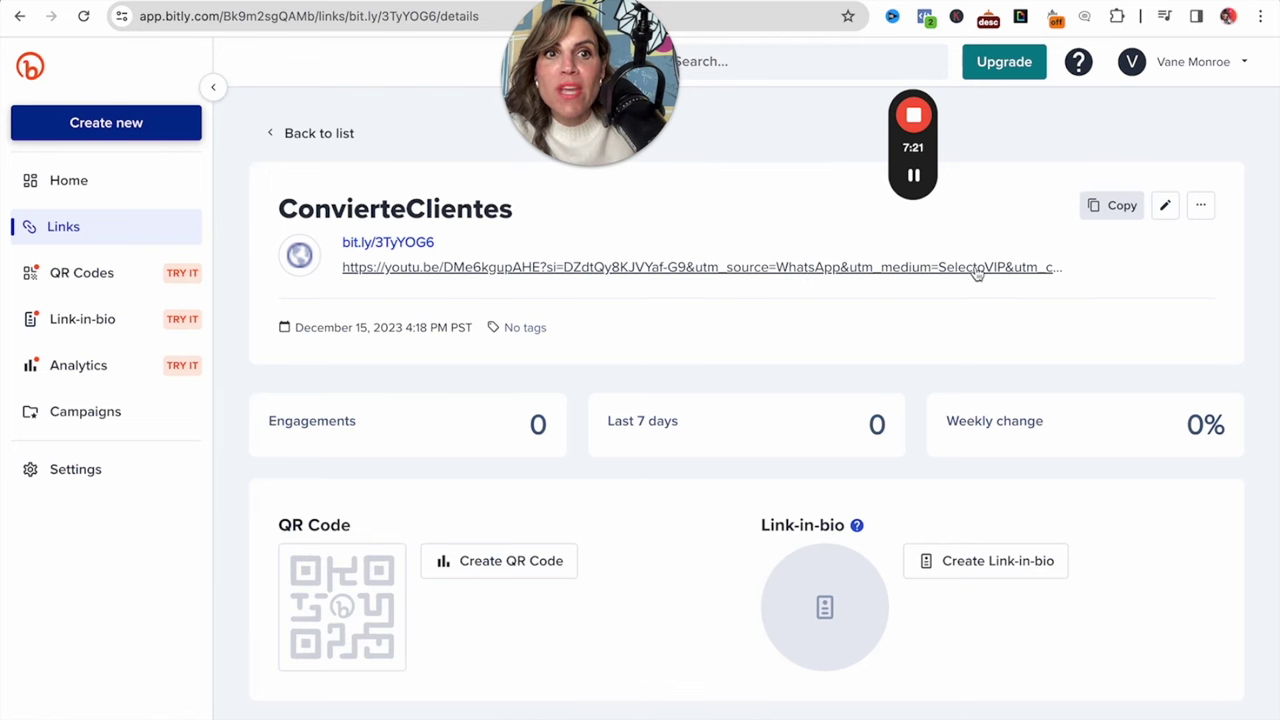
Copy the new short link and send it to the "Equipo Selecto de Agentes" WhatsApp group with the text "Les recomiendo este VIDEO:"
left_click(1112, 206)
key("ctrl+Tab")
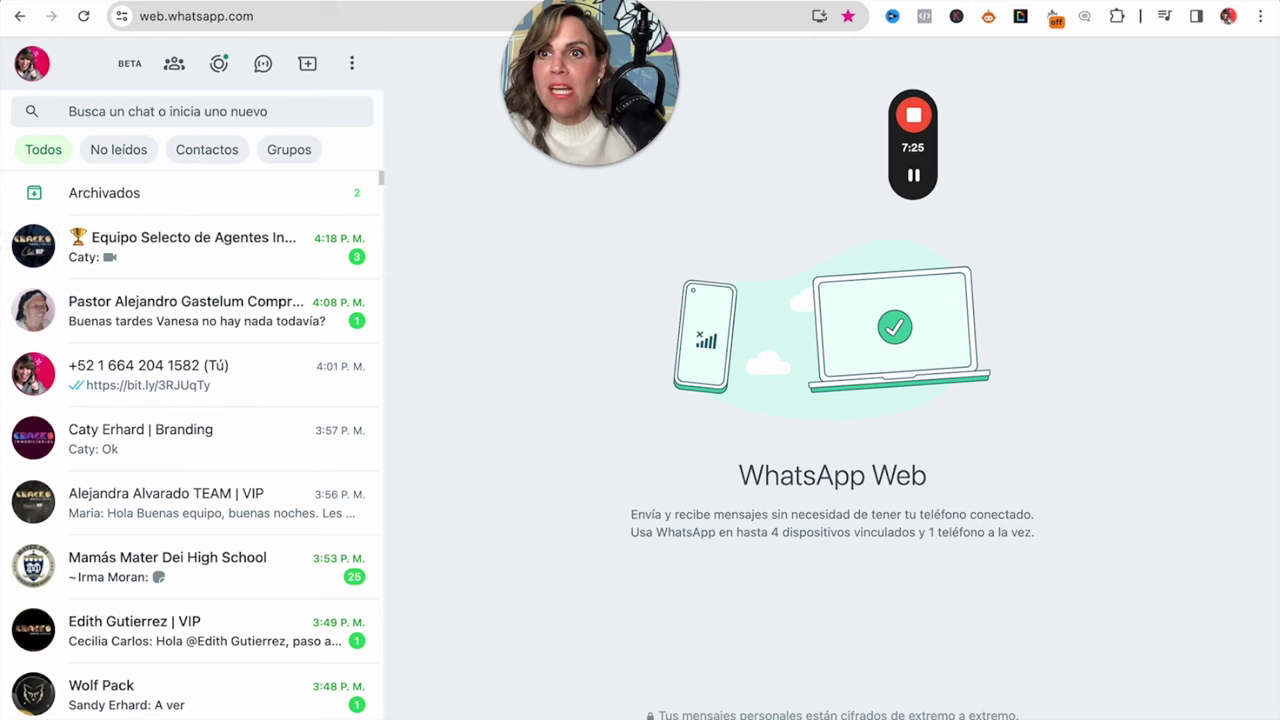
left_click(232, 240)
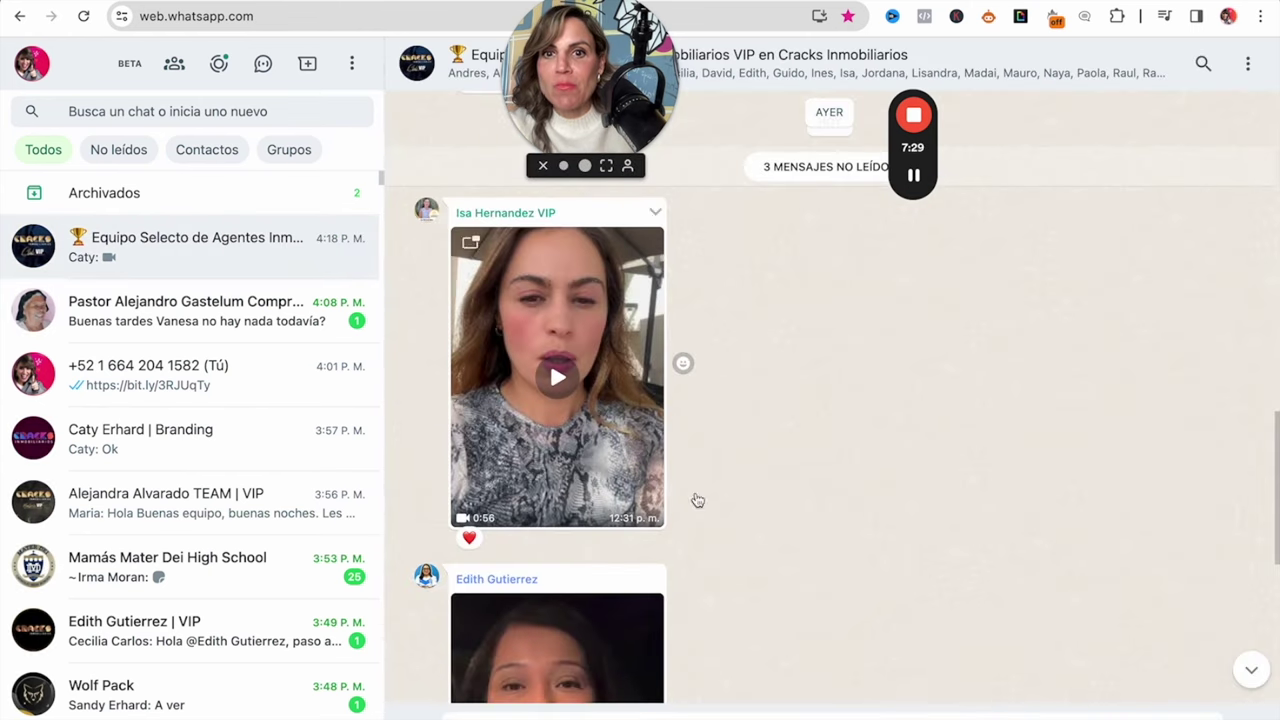
scroll(694, 500, "down", 2)
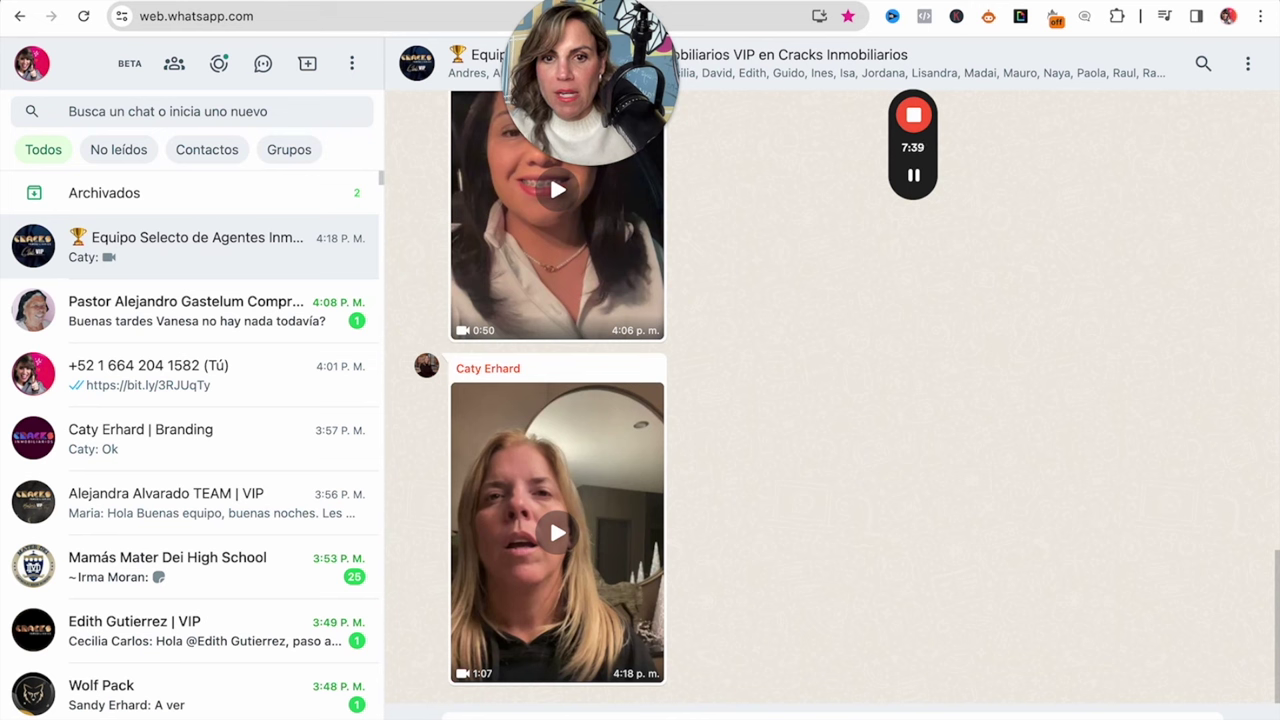
key("ctrl+v")
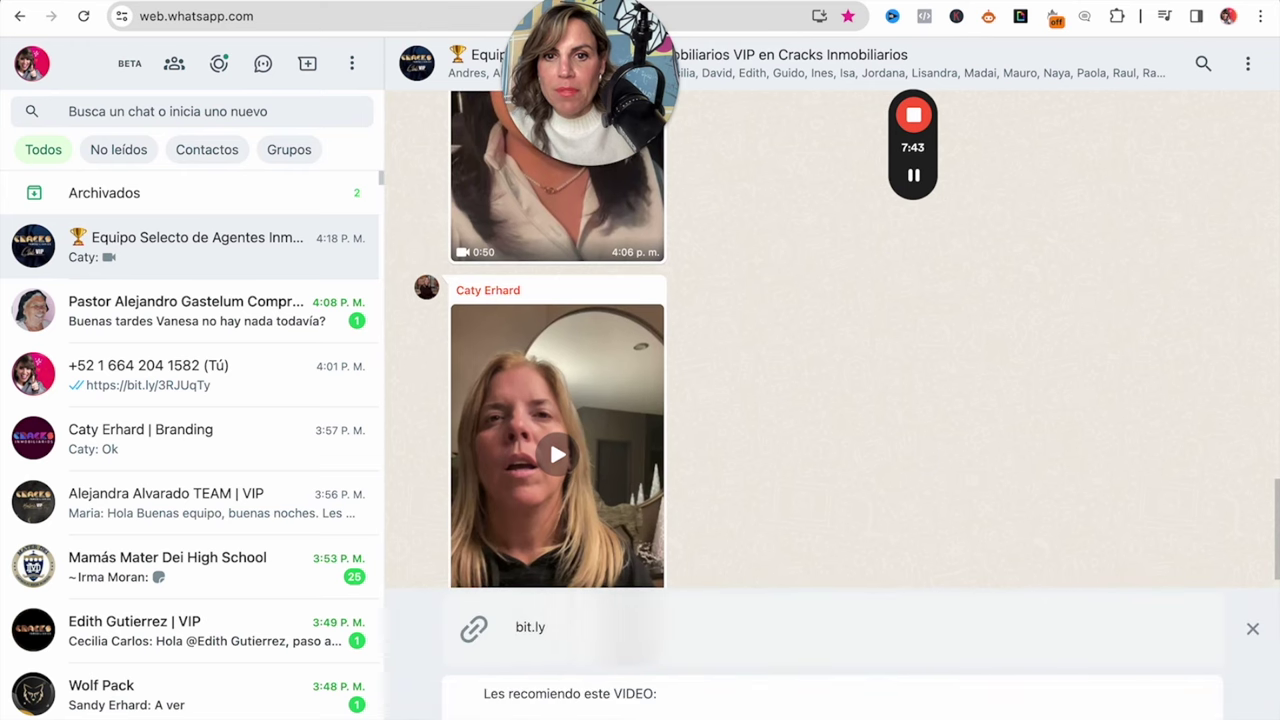
key("Return")
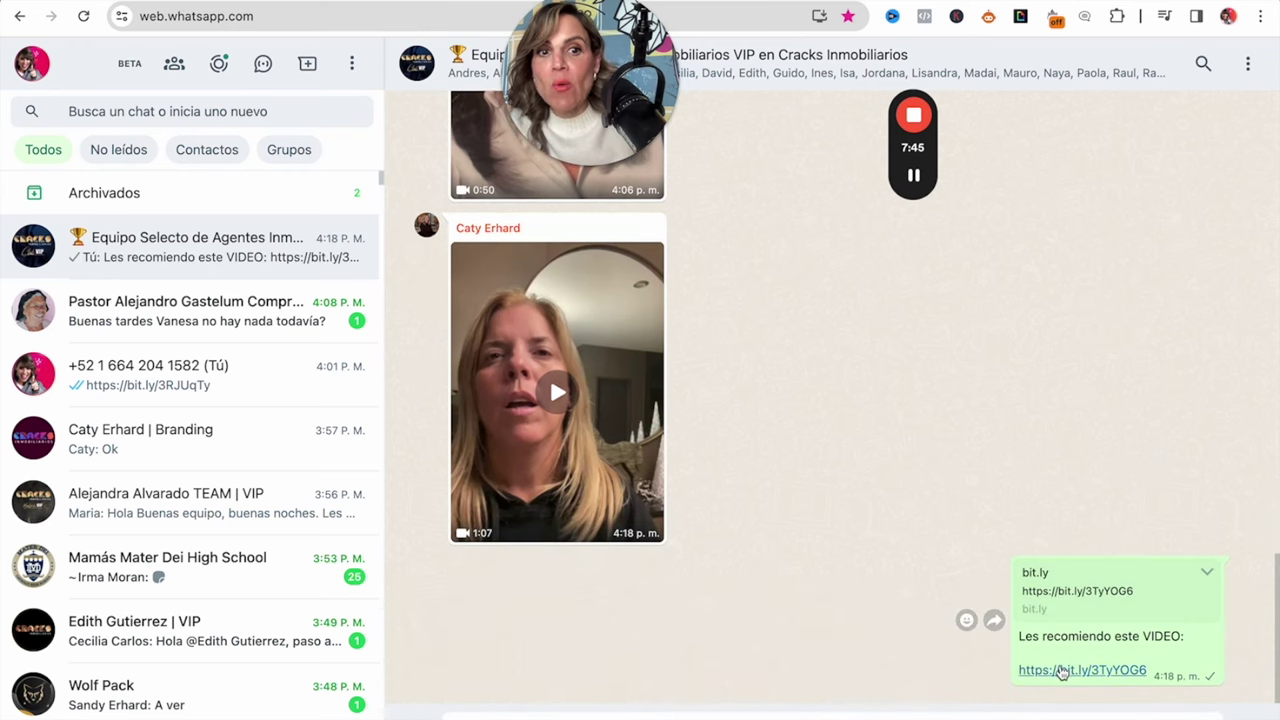
Test the short link from the sent WhatsApp message, pause the YouTube video it opens, and close that tab
left_click(1062, 672)
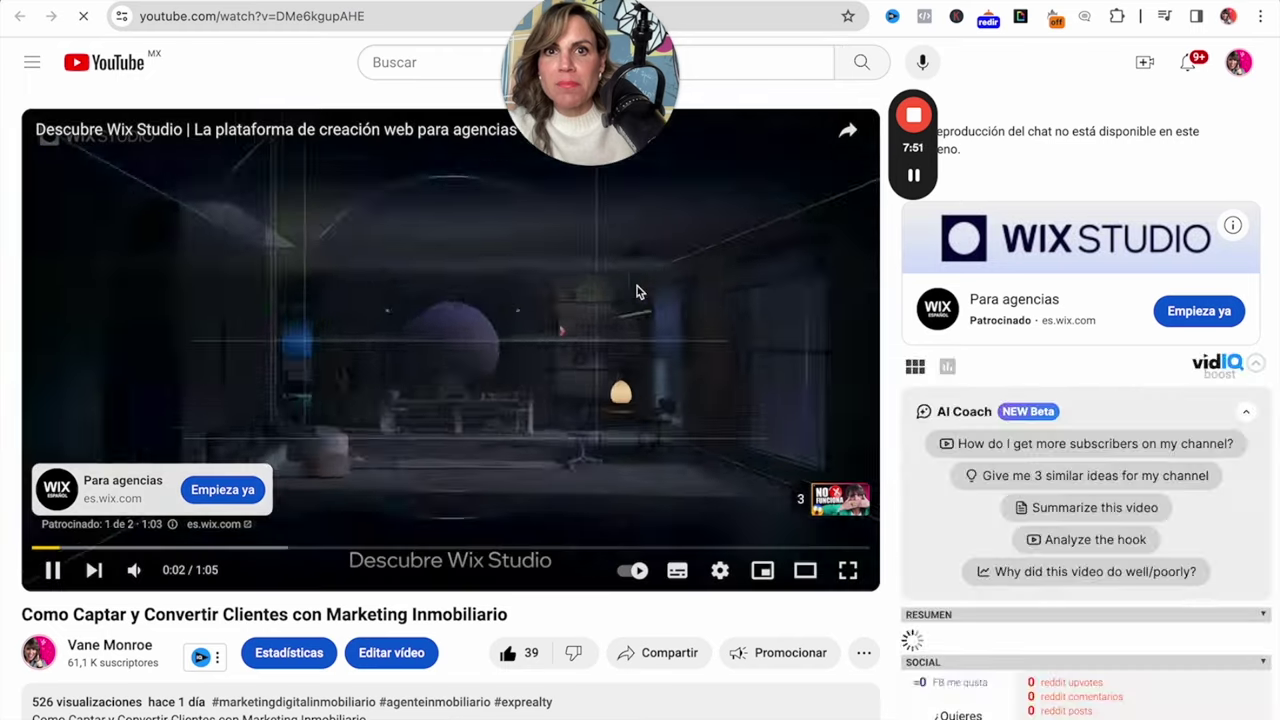
left_click(637, 286)
key("ctrl+w")
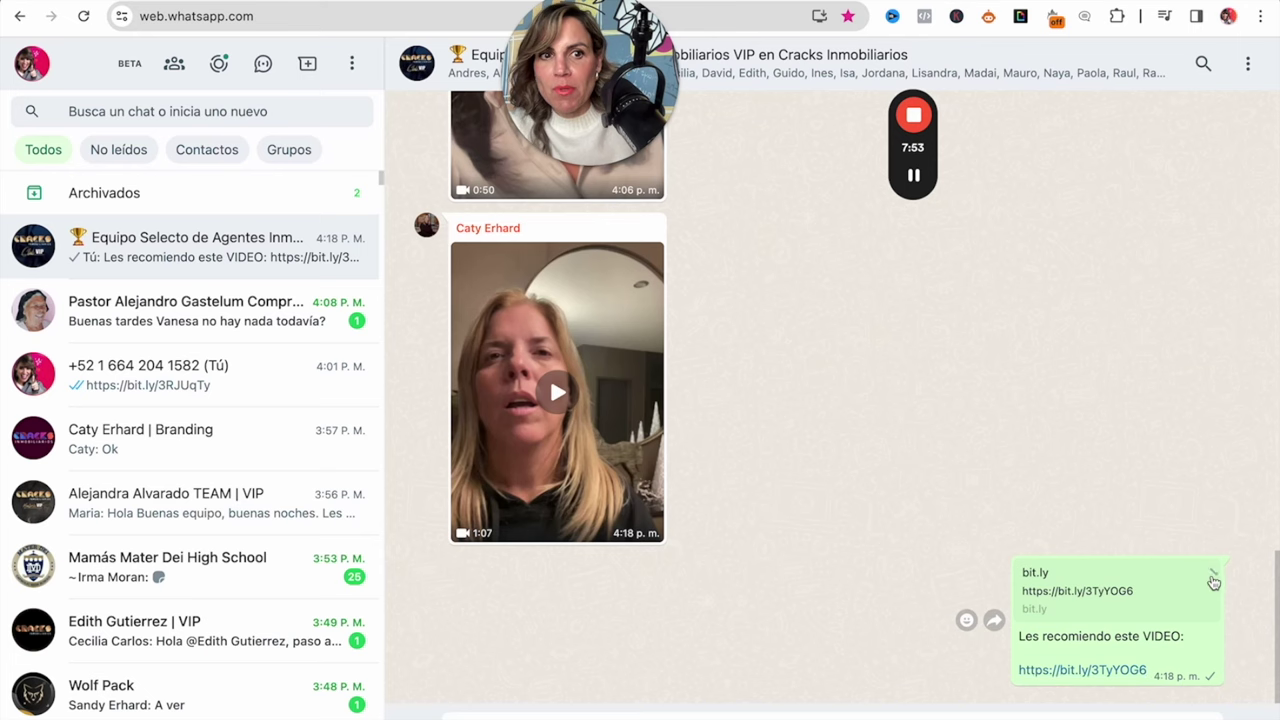
Delete the sent short-link message from the WhatsApp group for everyone
left_click(1207, 572)
left_click(1118, 552)
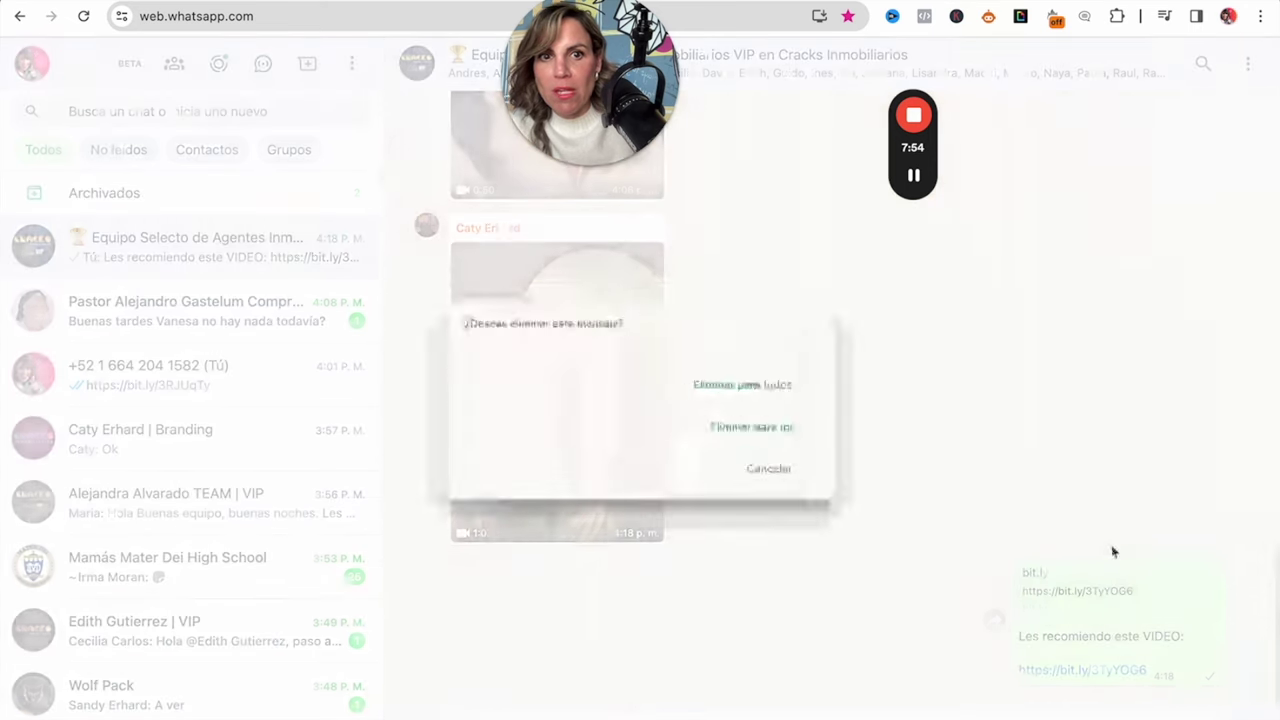
left_click(799, 385)
Switch to Bitly, refresh the ConvierteClientes link's details to check its engagements, and return to the list of all links
left_click(338, 2)
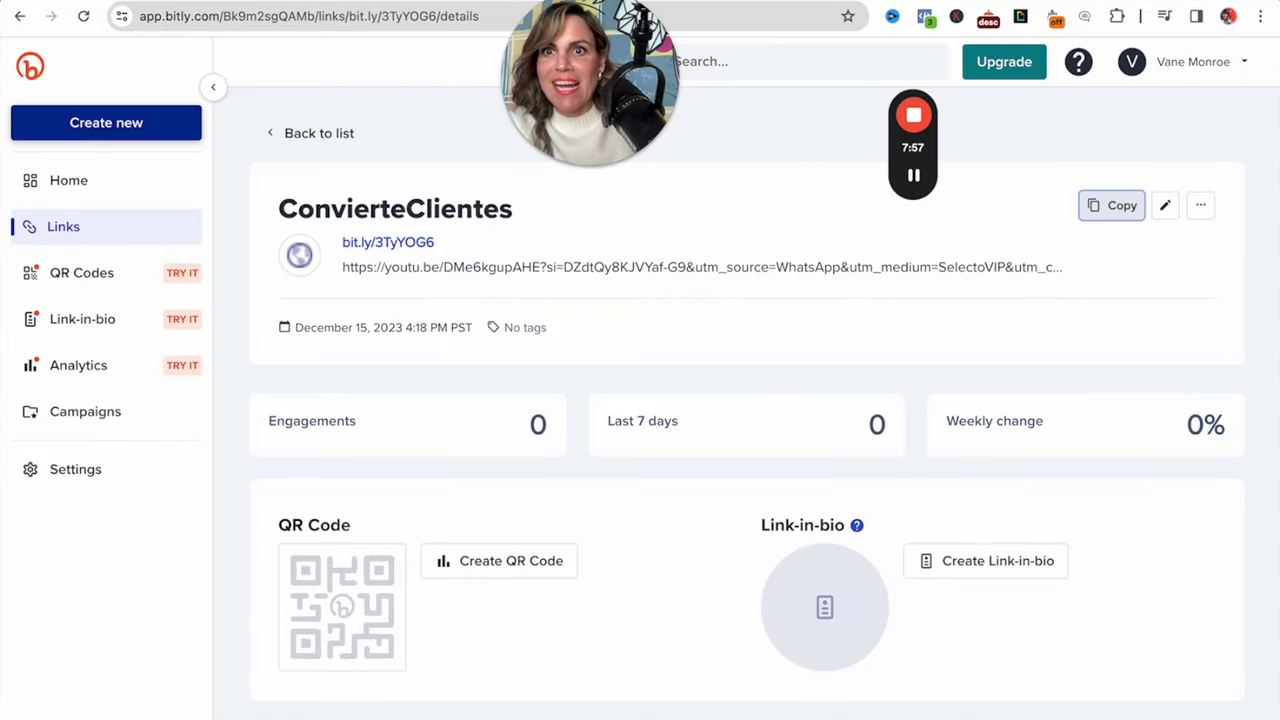
left_click(83, 16)
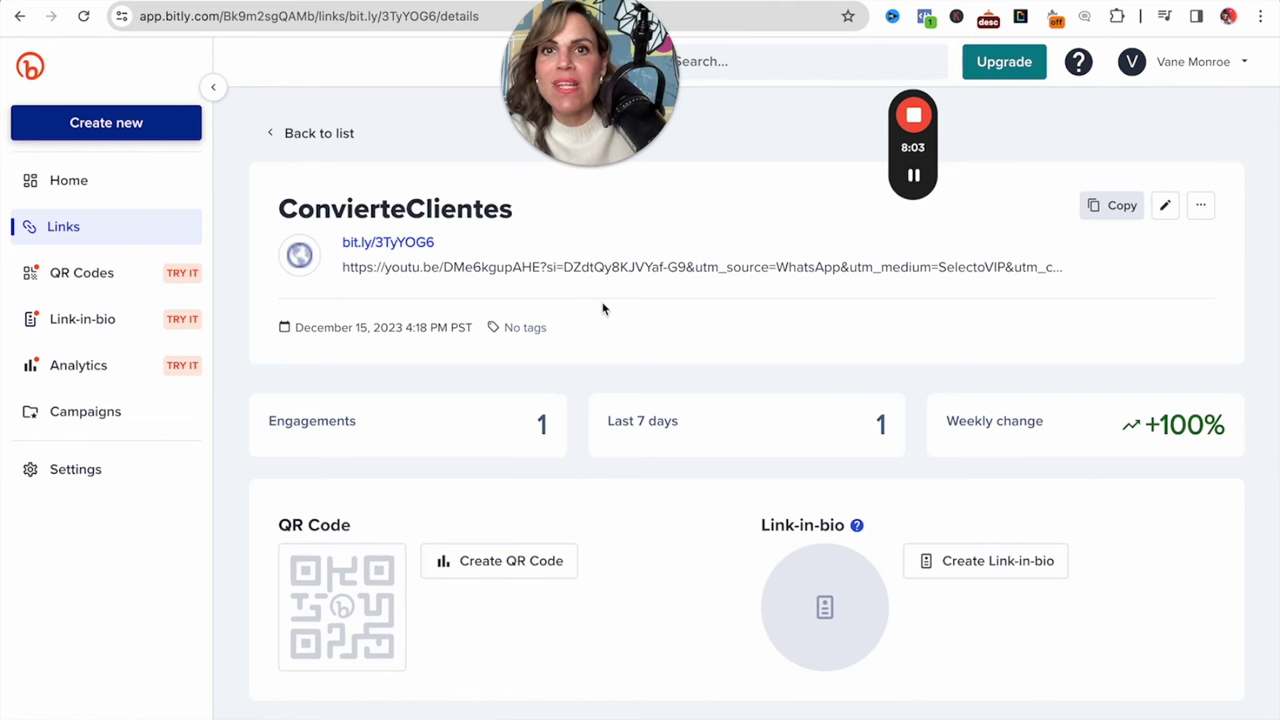
left_click(77, 232)
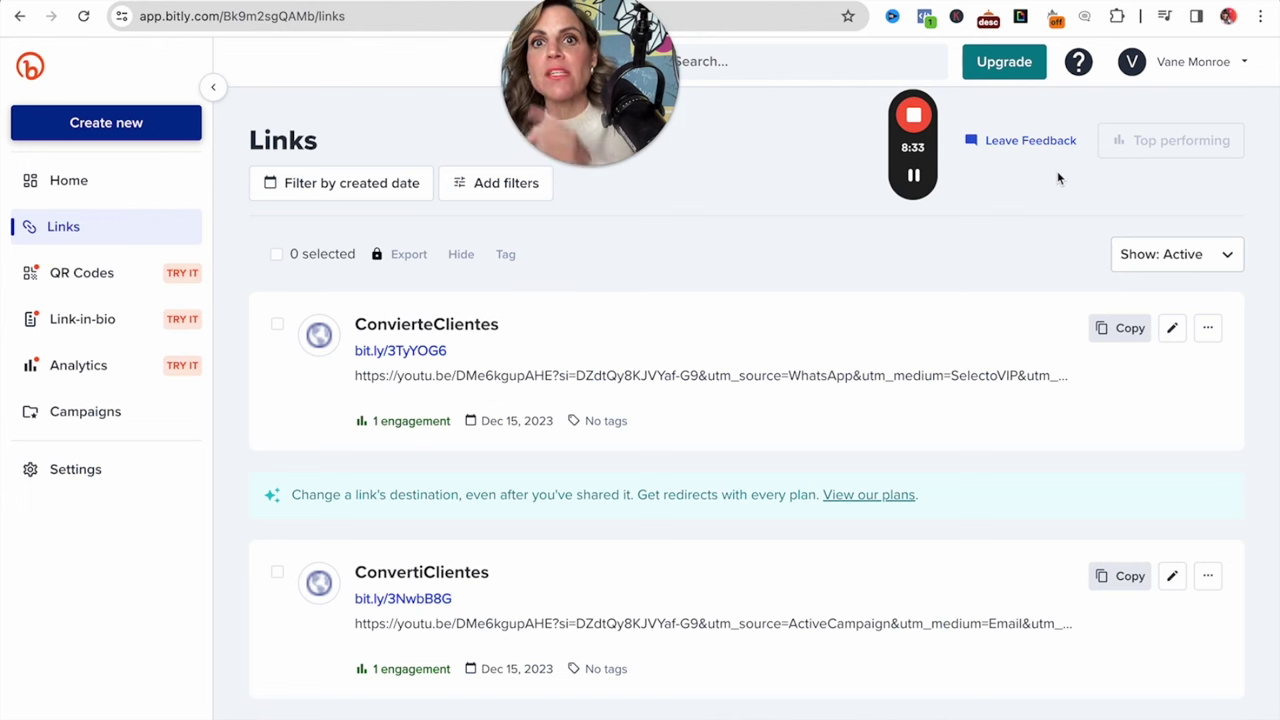
Start a new Bitly link and paste the share URL copied from the YouTube video as its destination
left_click(171, 129)
left_click(262, 137)
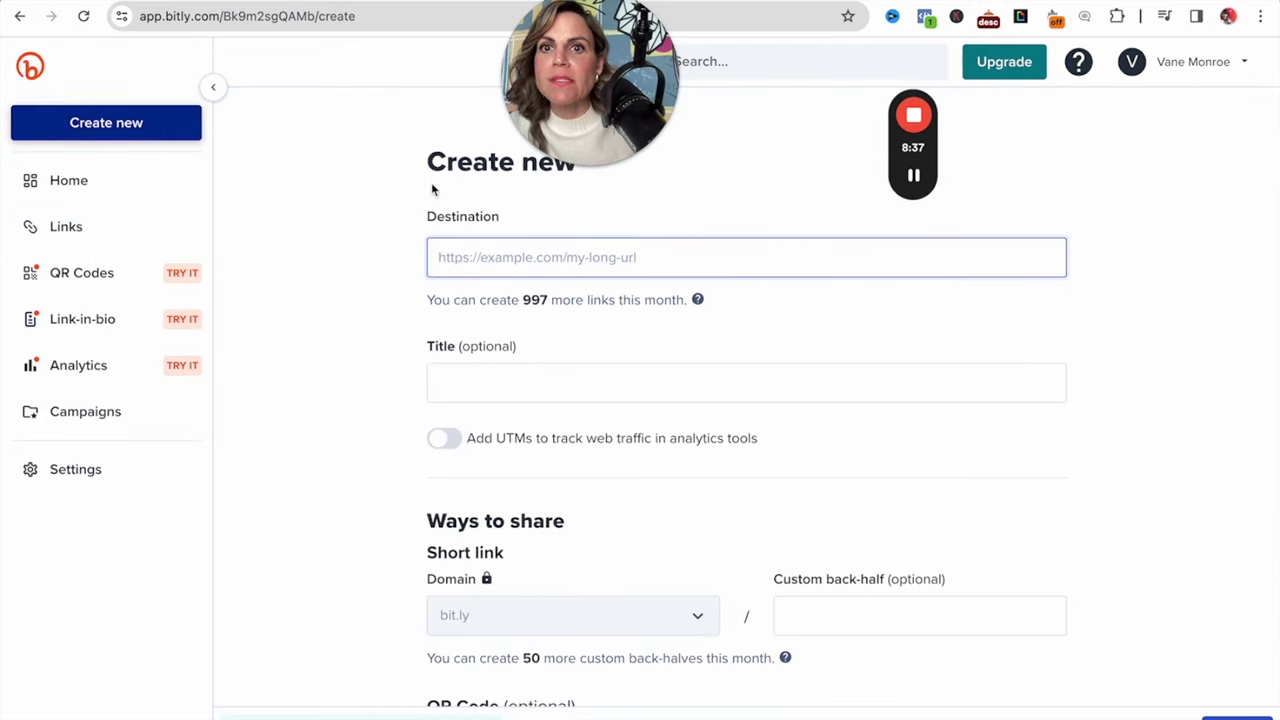
left_click(83, 3)
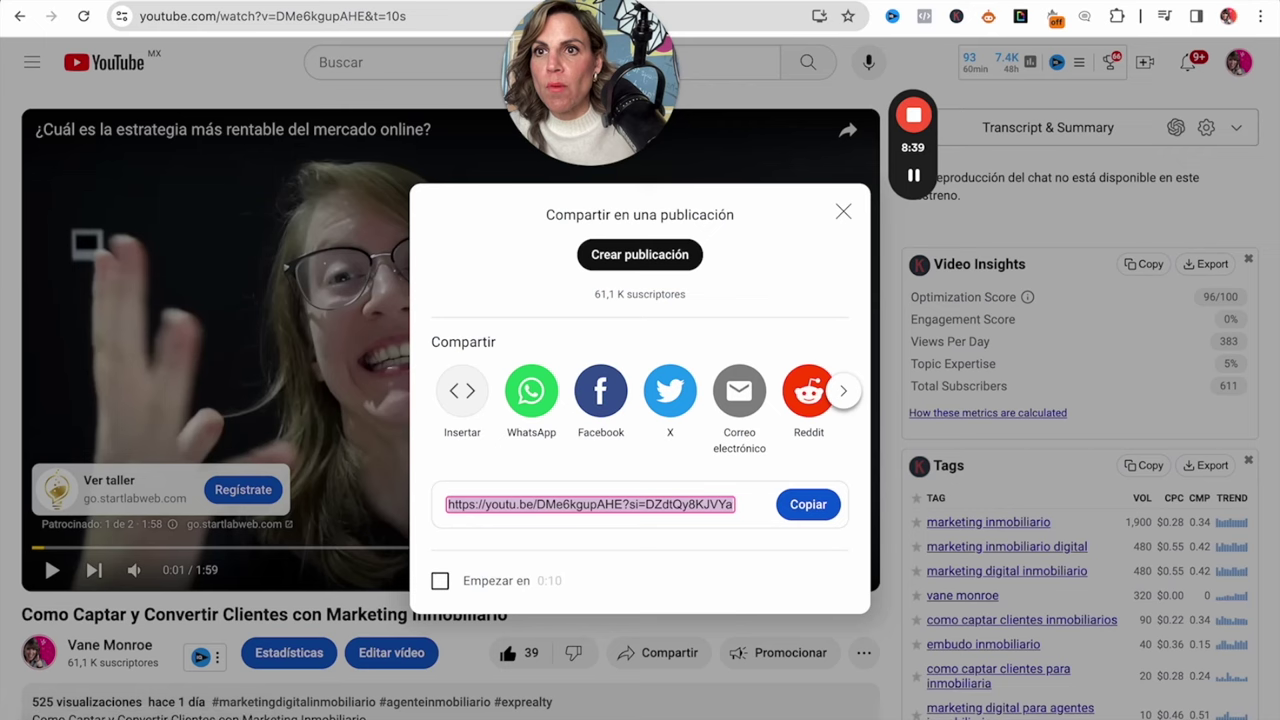
left_click(808, 504)
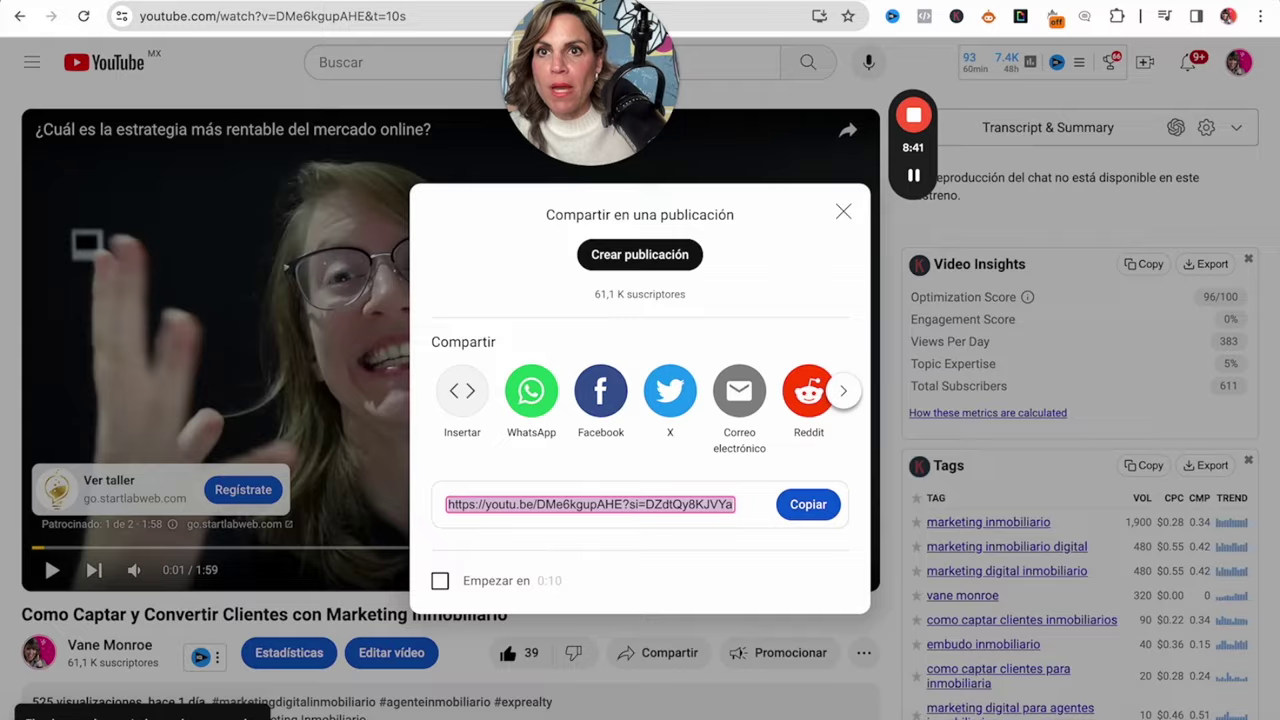
left_click(404, 2)
key("ctrl+v")
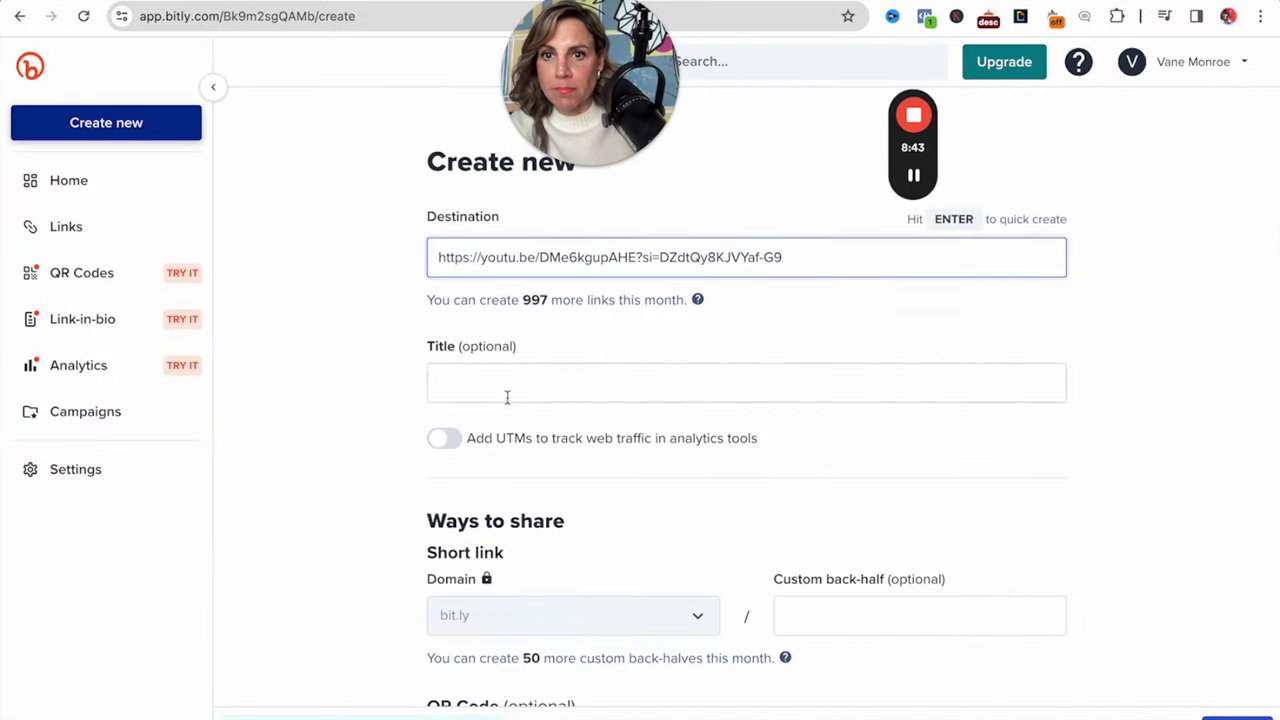
Title the new link ConvierteClientes and enable UTM tracking for it
left_click(504, 389)
type("Convierte")
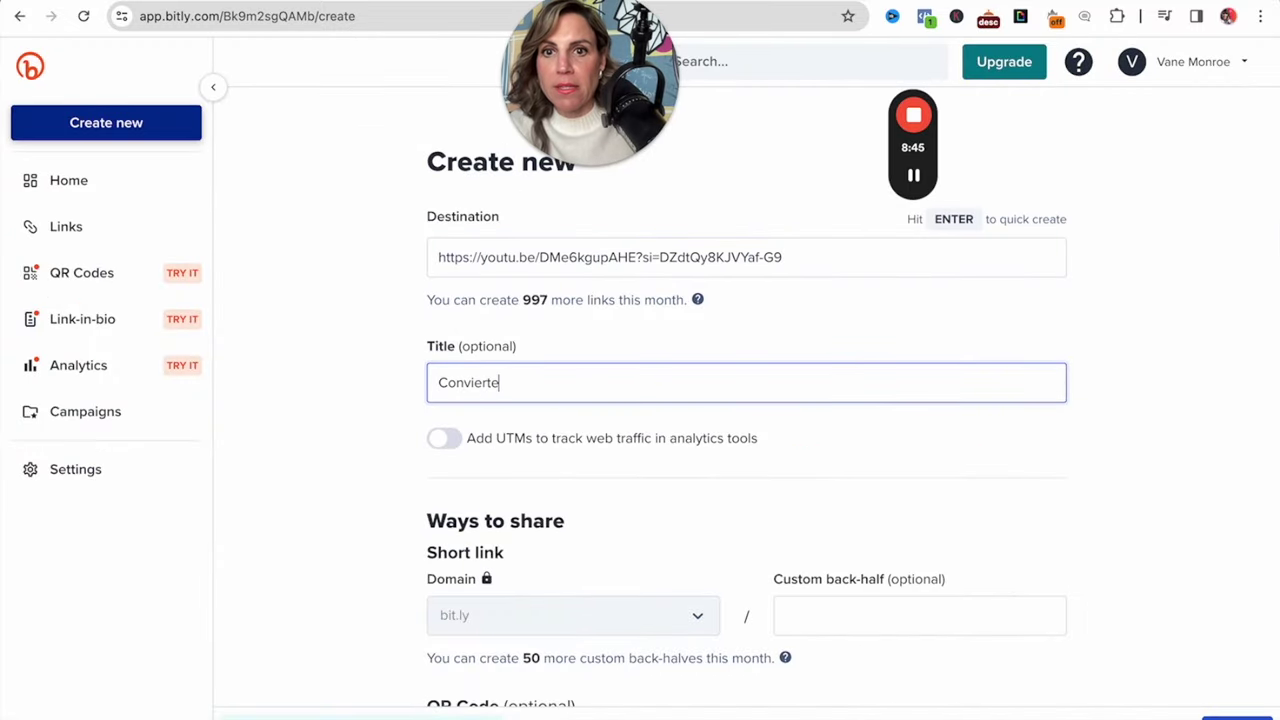
type("Clientes")
left_click(471, 437)
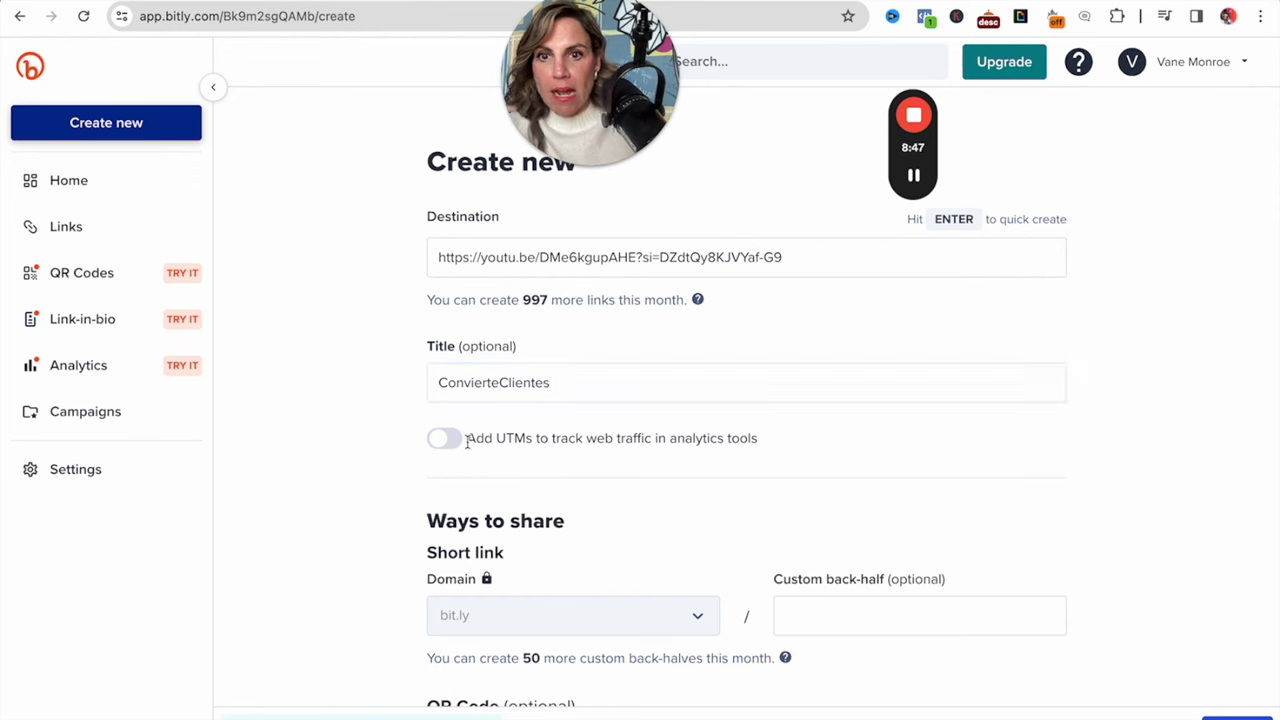
left_click(448, 440)
Set the UTM source to Historias, medium to Instagram and campaign to ConvierteClientes, and create the short link
left_click(520, 572)
type("Historias")
left_click(821, 576)
type("Insta")
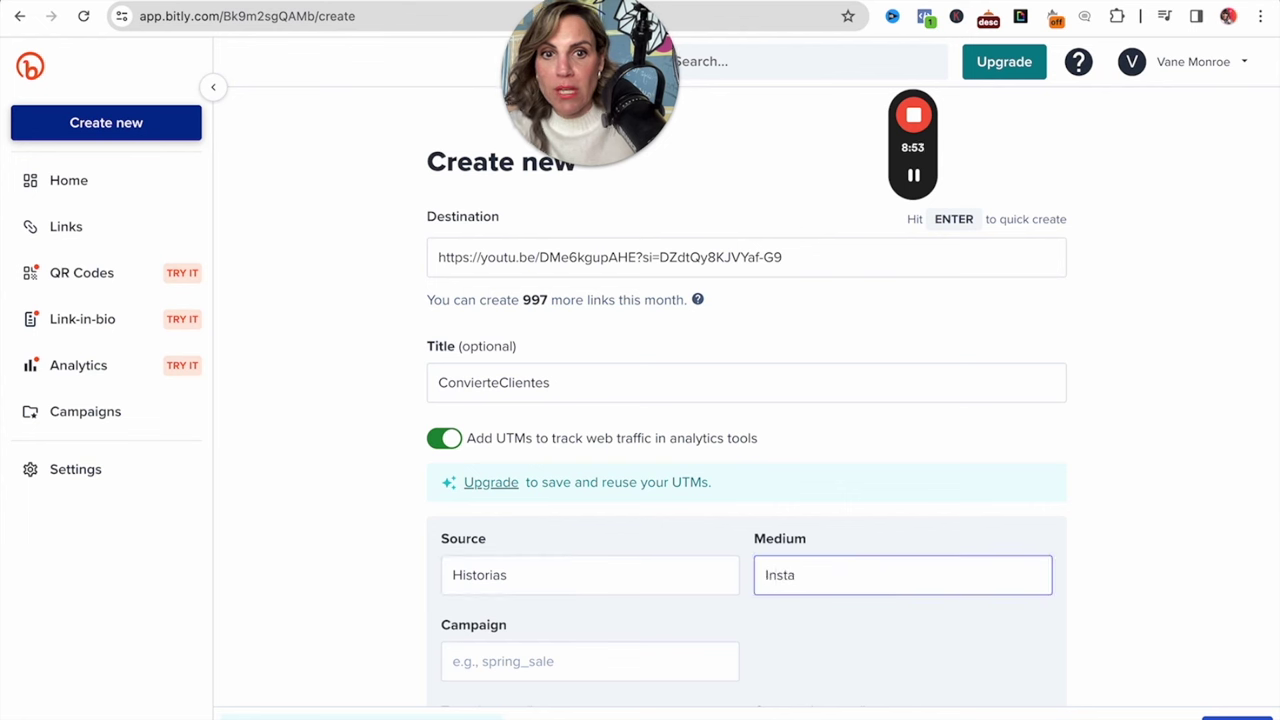
type("gram")
left_click(662, 669)
type("C")
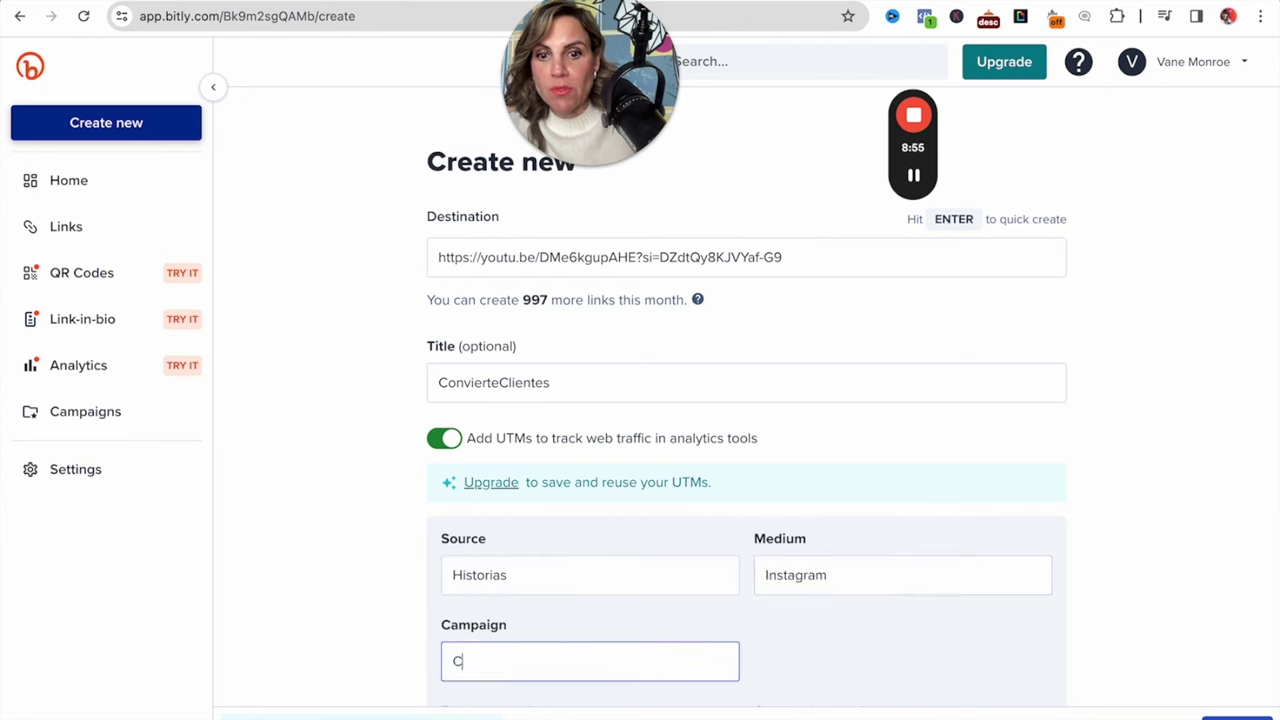
type("onvierteClientes")
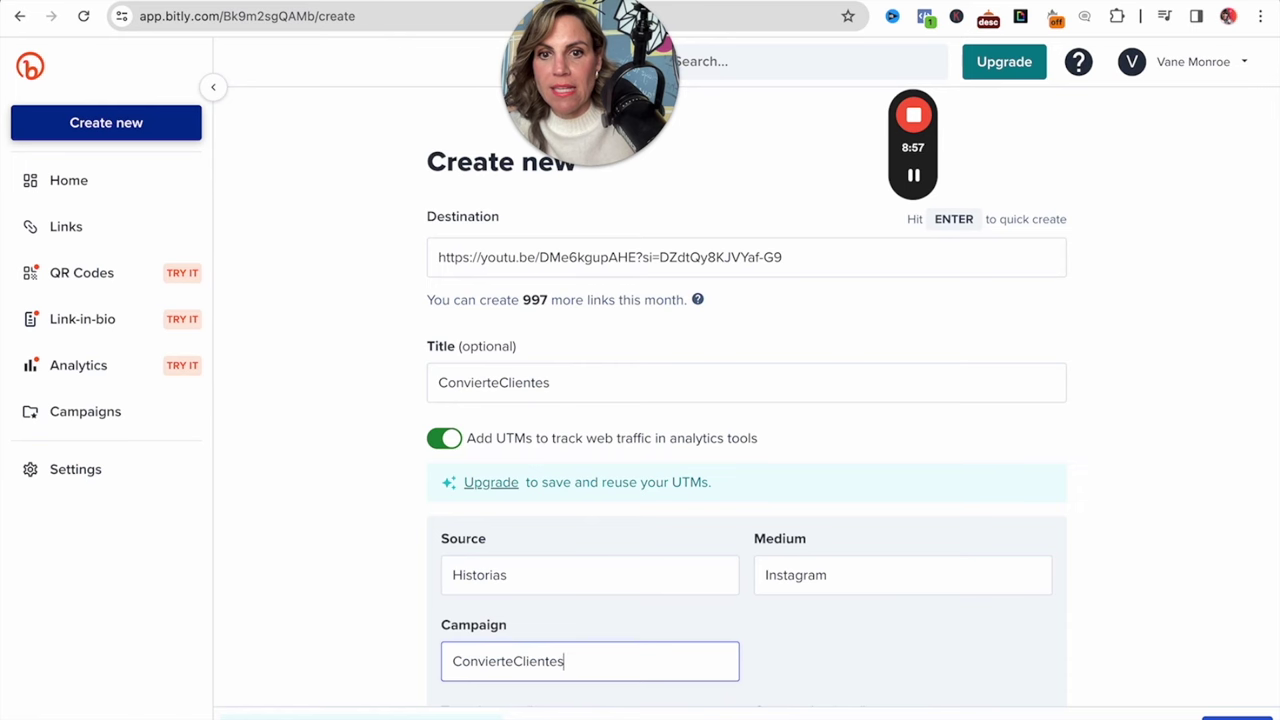
key("Return")
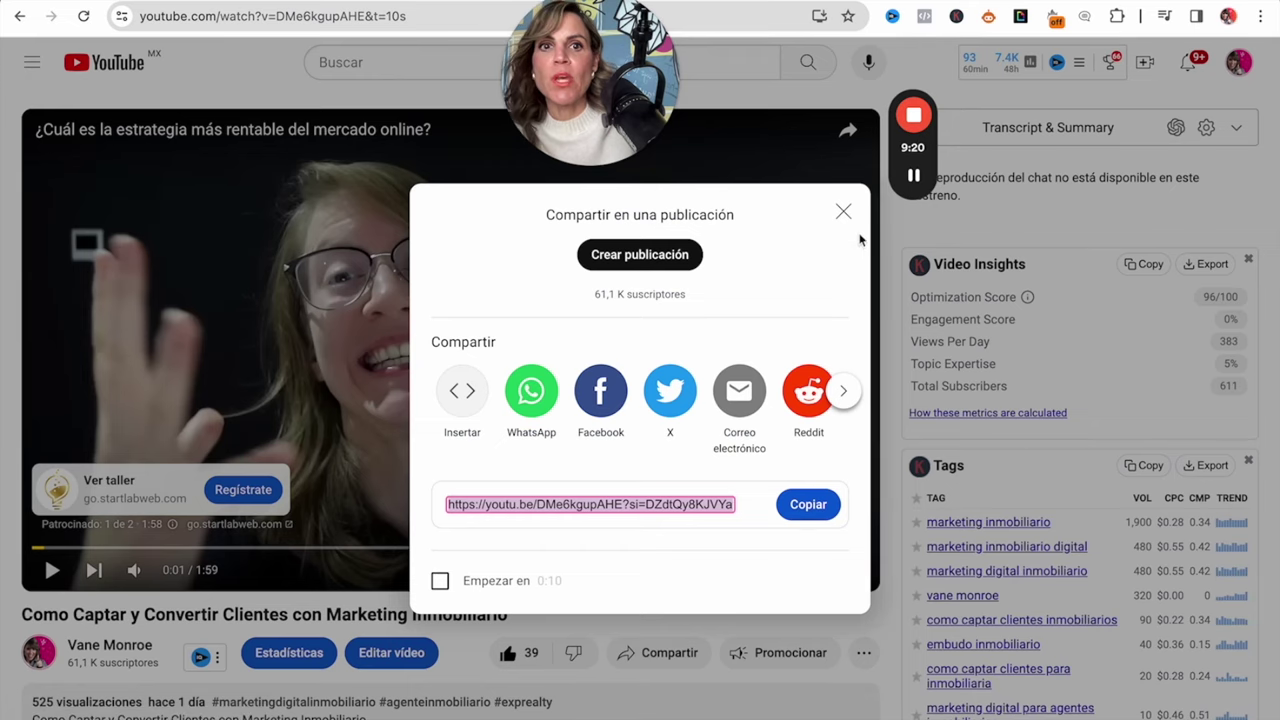
On the YouTube video page, reopen the share window, copy a fresh share link and close the window
left_click(846, 216)
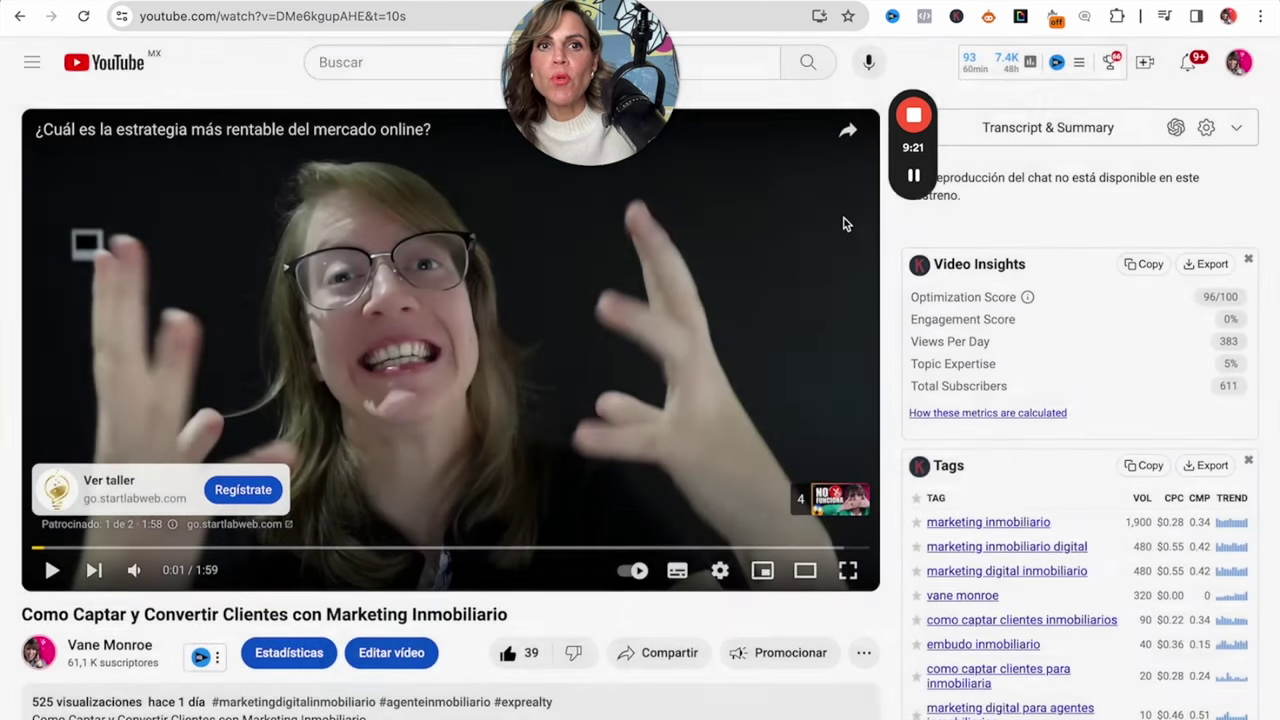
scroll(618, 571, "down", 4)
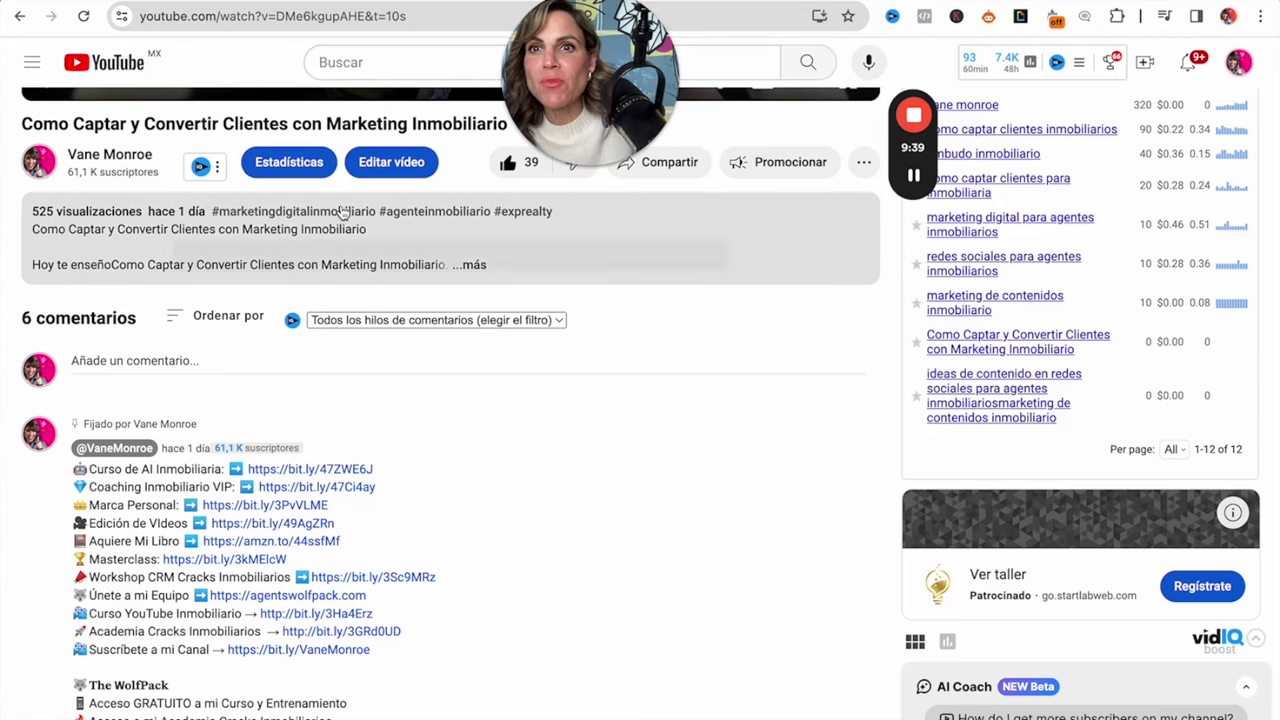
left_click(696, 174)
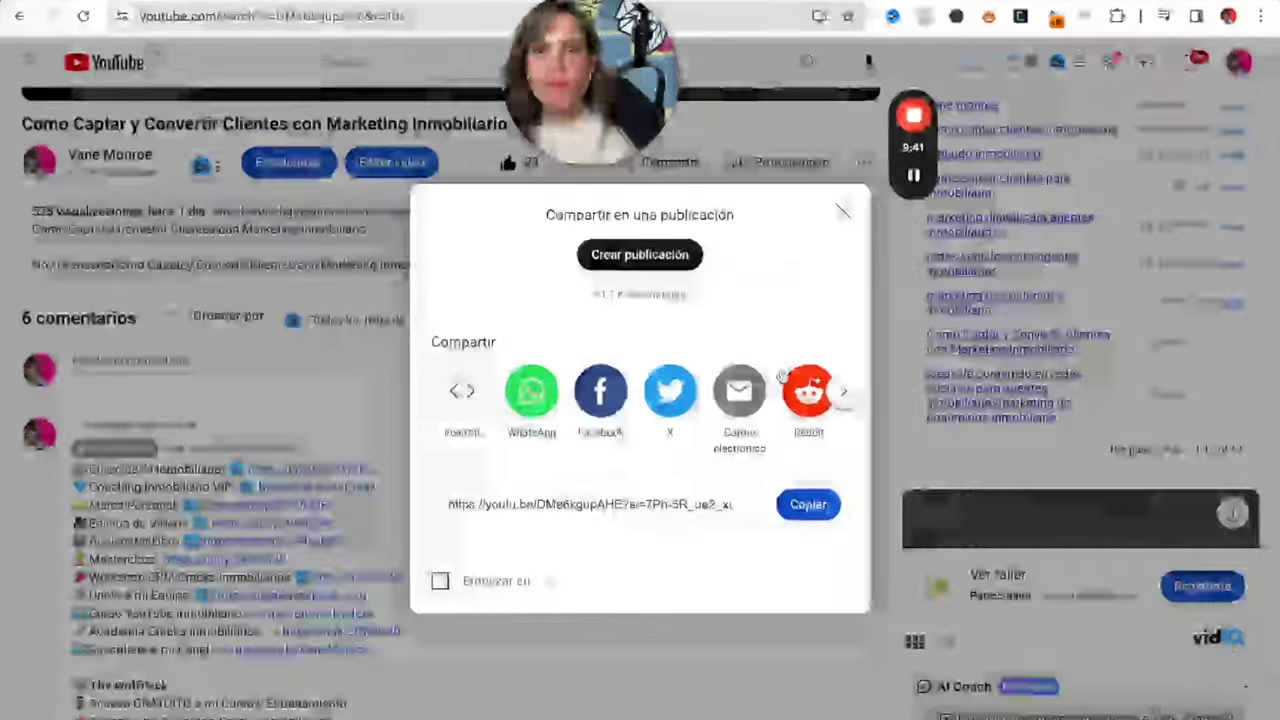
left_click(806, 506)
left_click(848, 222)
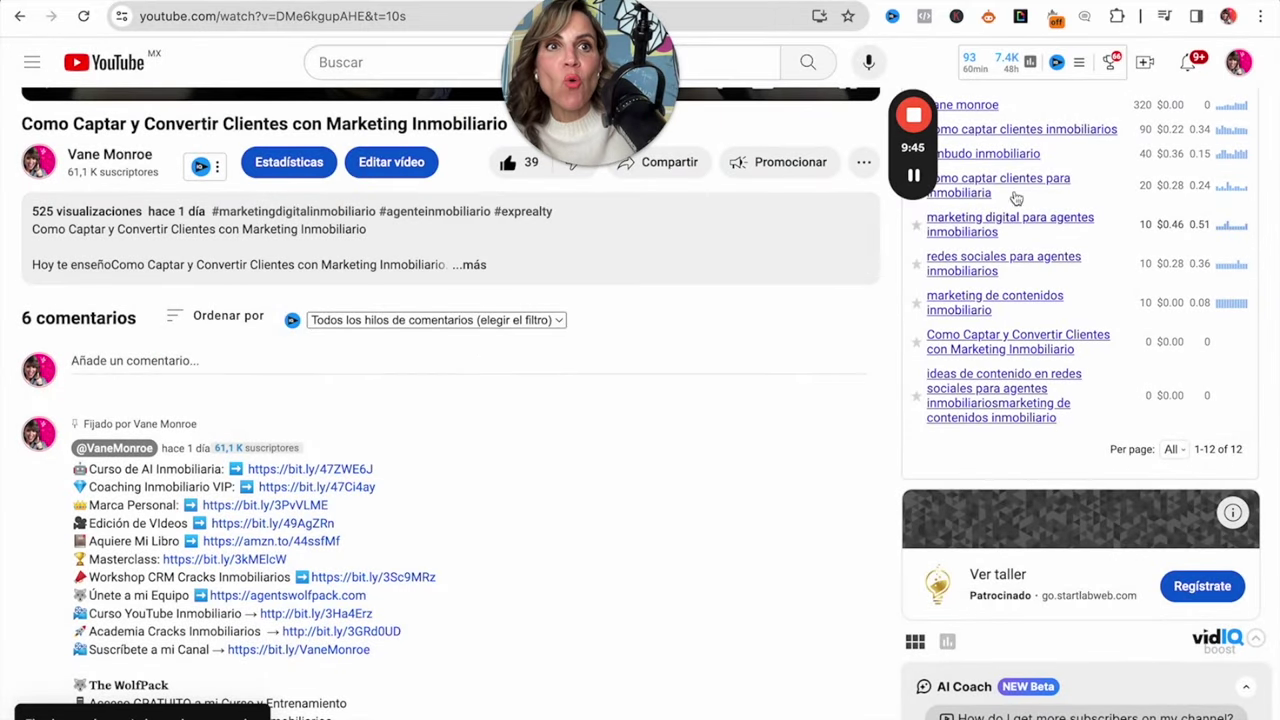
Switch to Bitly and start another new link with the copied YouTube URL as its destination
key("ctrl+Tab")
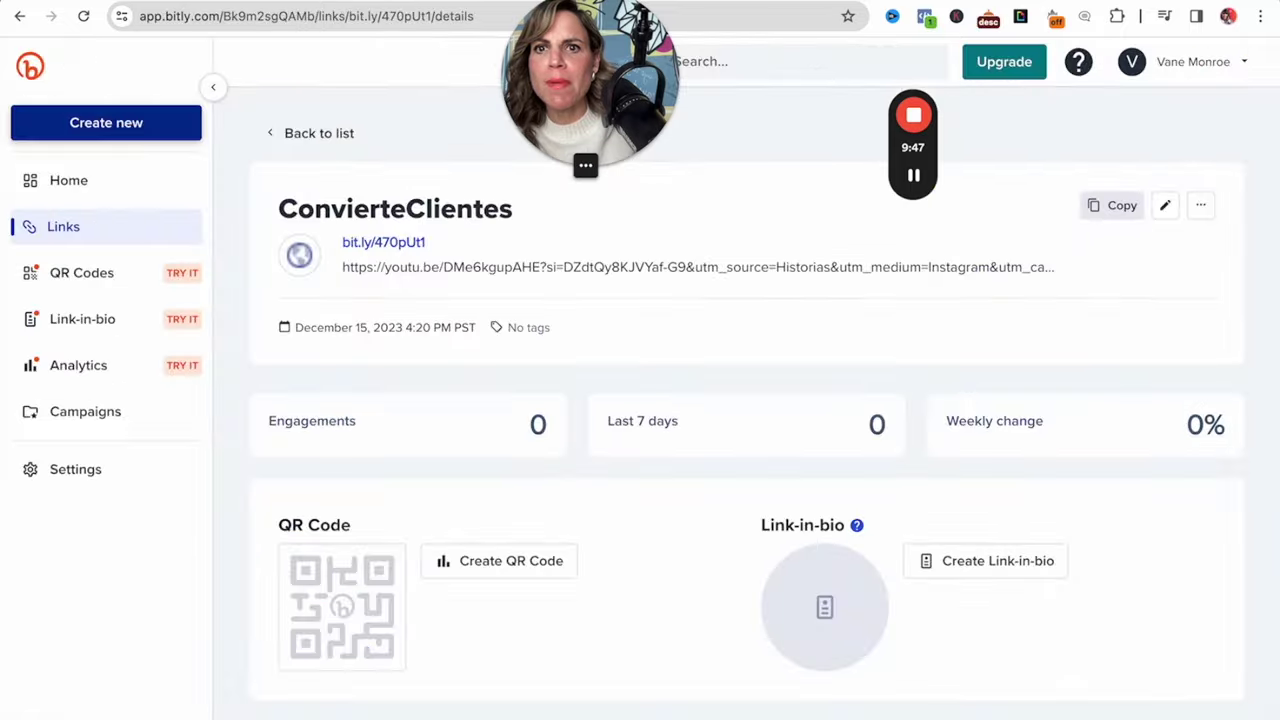
left_click(106, 122)
left_click(254, 134)
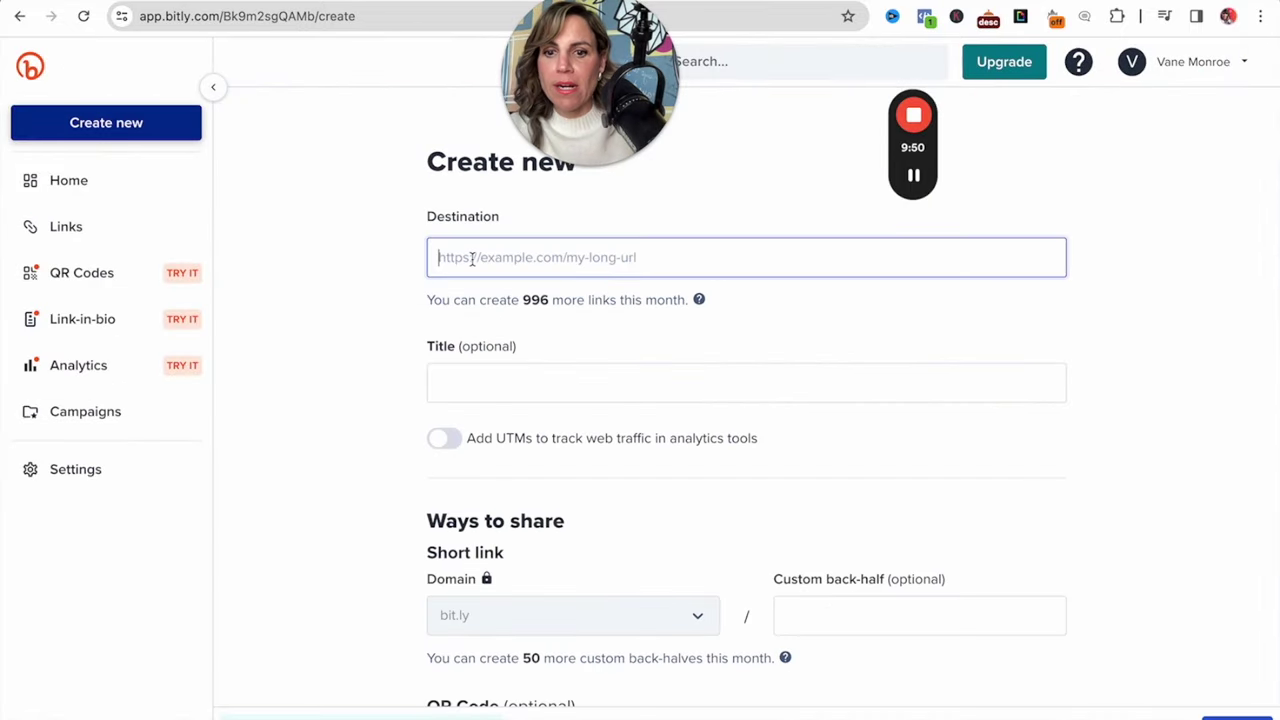
key("ctrl+v")
Give this link the title ConvierteClientes and turn on its UTM parameters
left_click(482, 384)
type("Con")
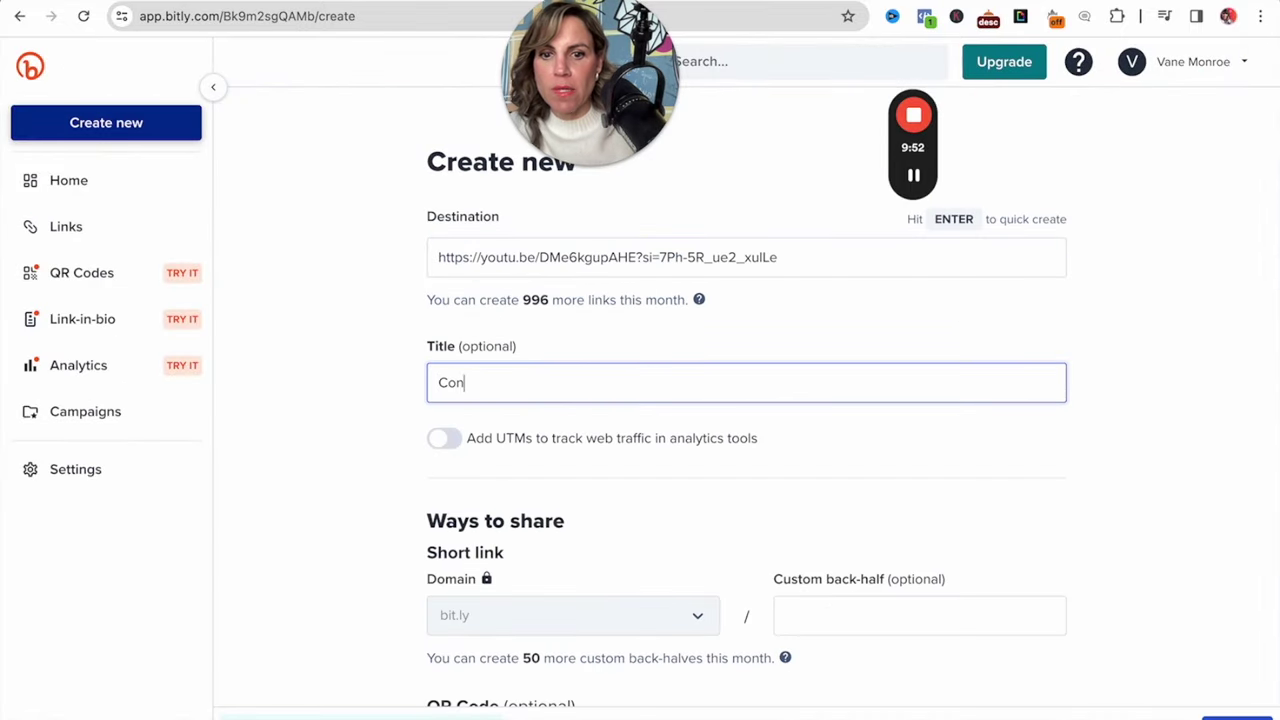
type("vierteClientes")
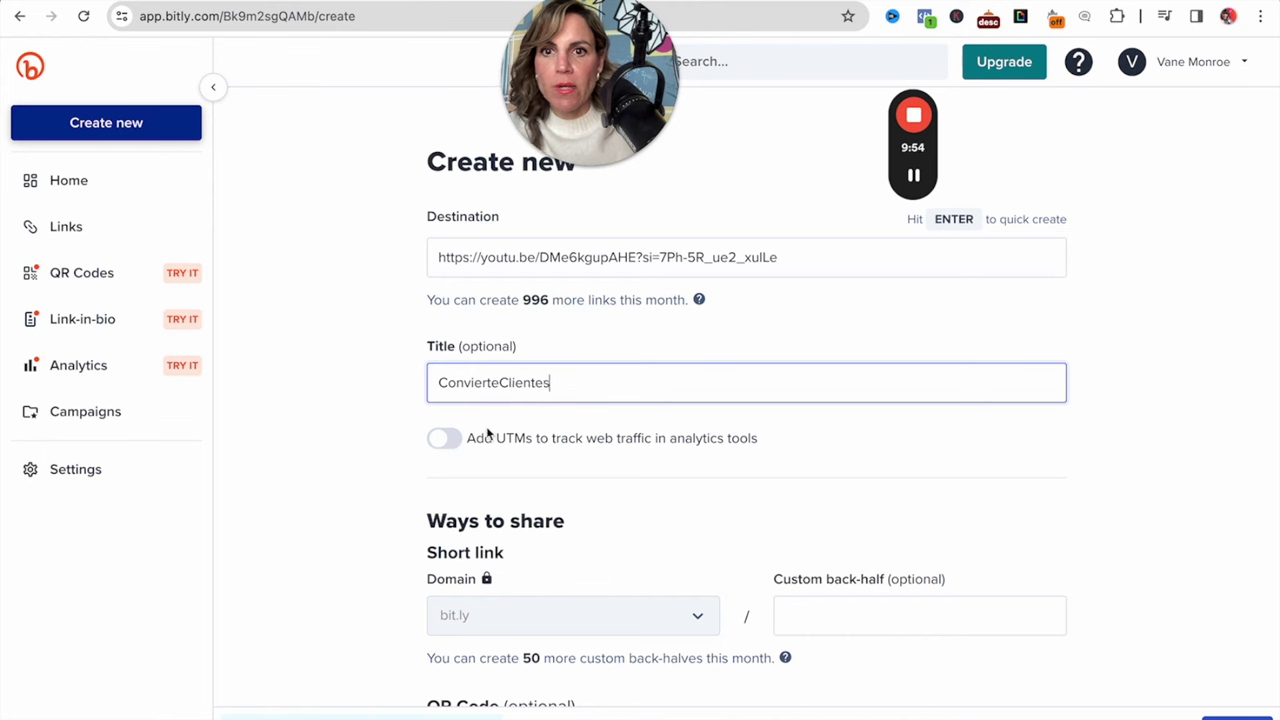
left_click(446, 440)
Set the link's UTM source to ManyChat and its medium to Reel
left_click(514, 574)
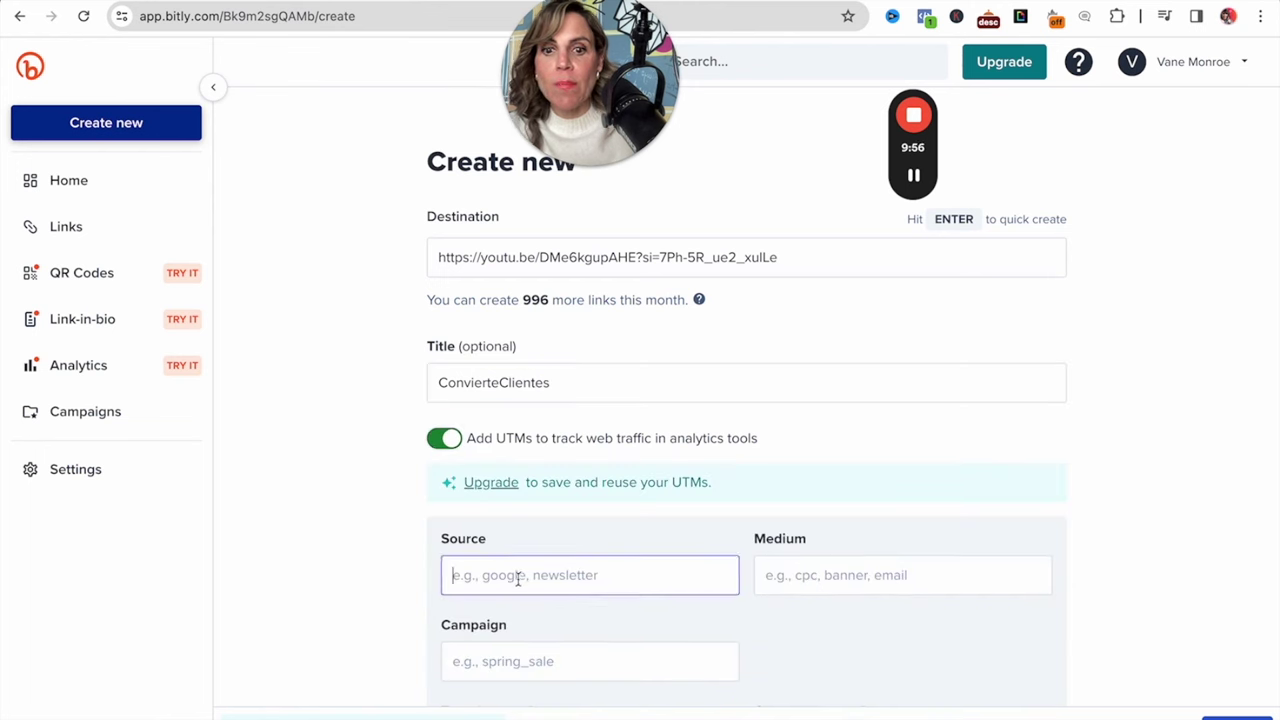
type("ManyChat")
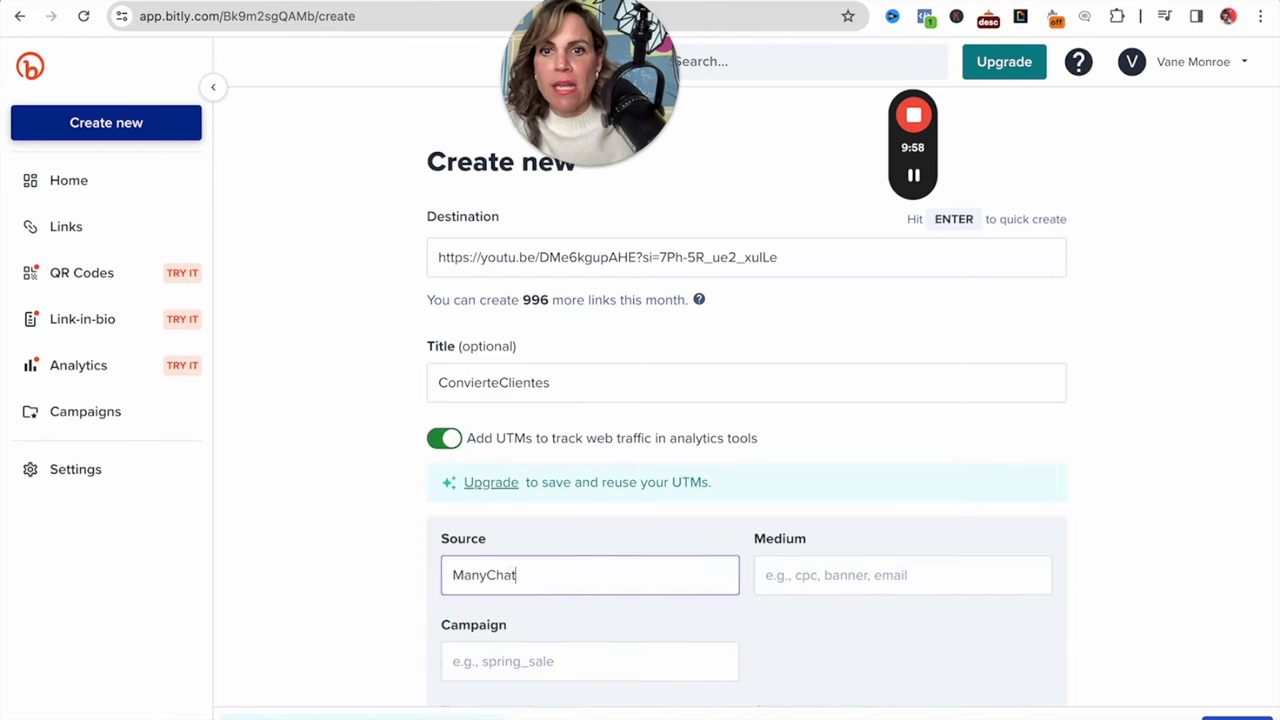
left_click(778, 588)
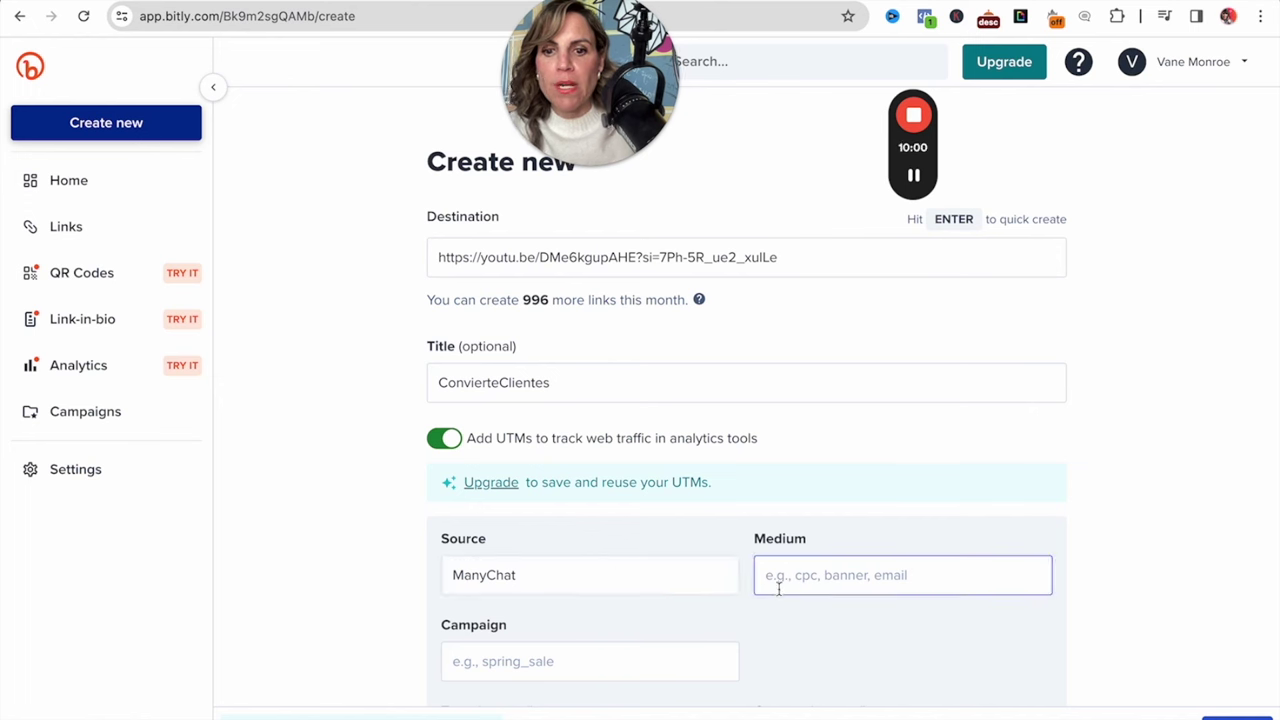
type("DM")
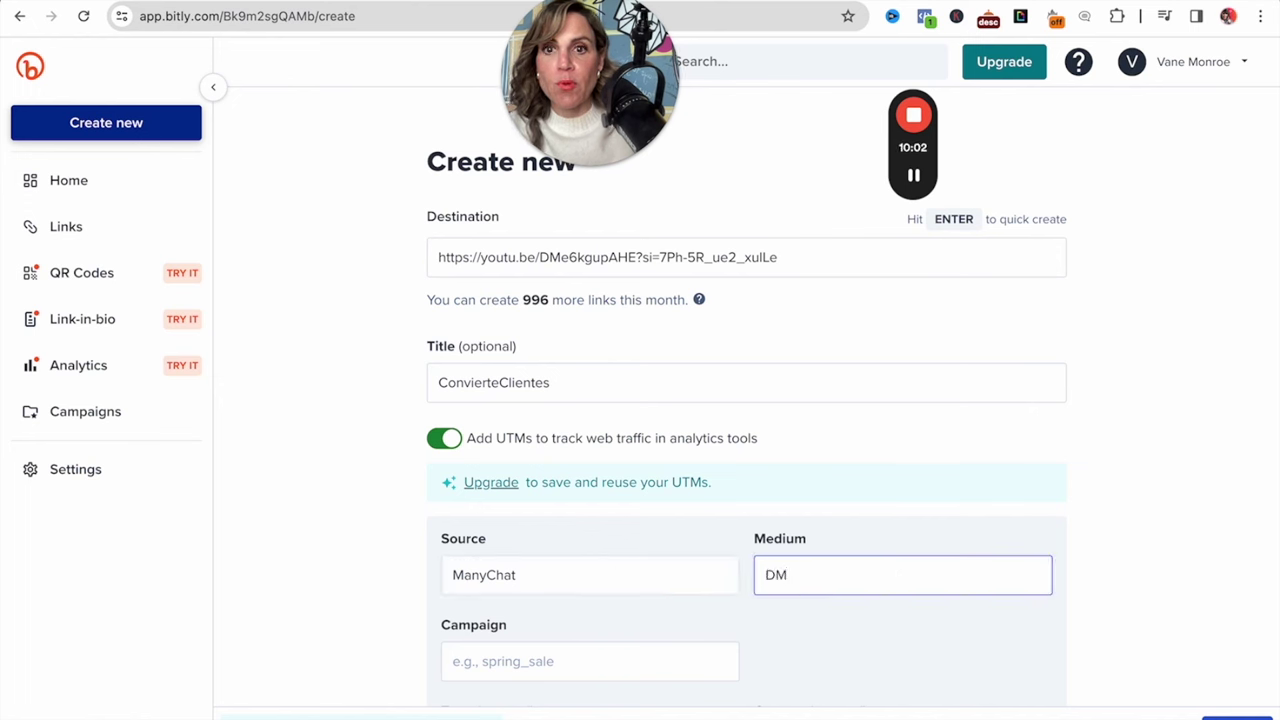
key("BackSpace")
key("BackSpace")
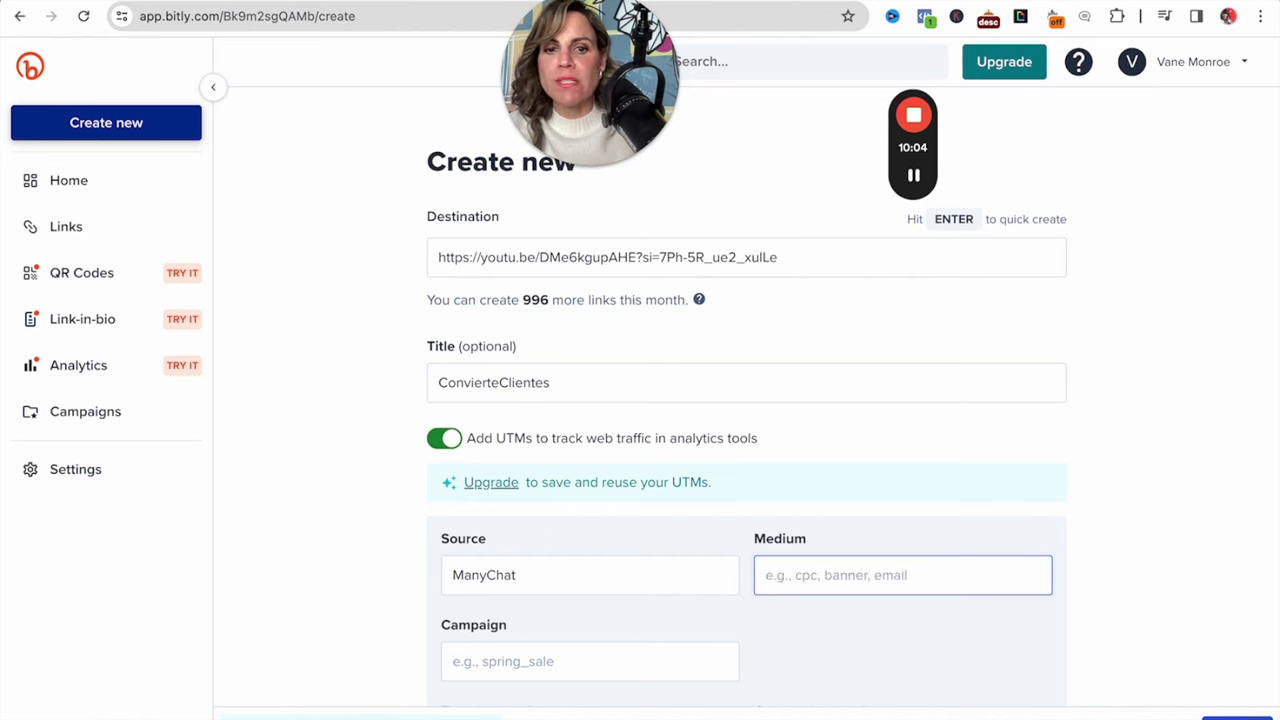
type("Reel")
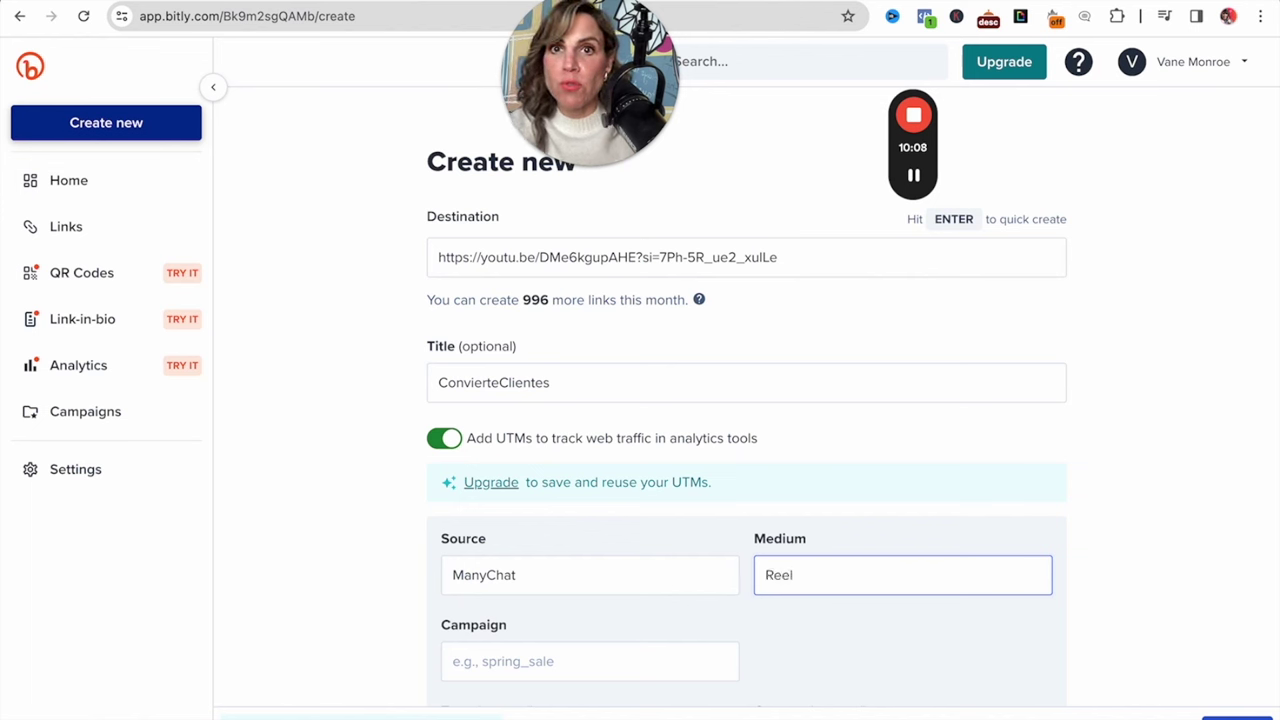
Enter ConvierteClientes as the UTM campaign and create the ManyChat short link
left_click(561, 672)
type("Con")
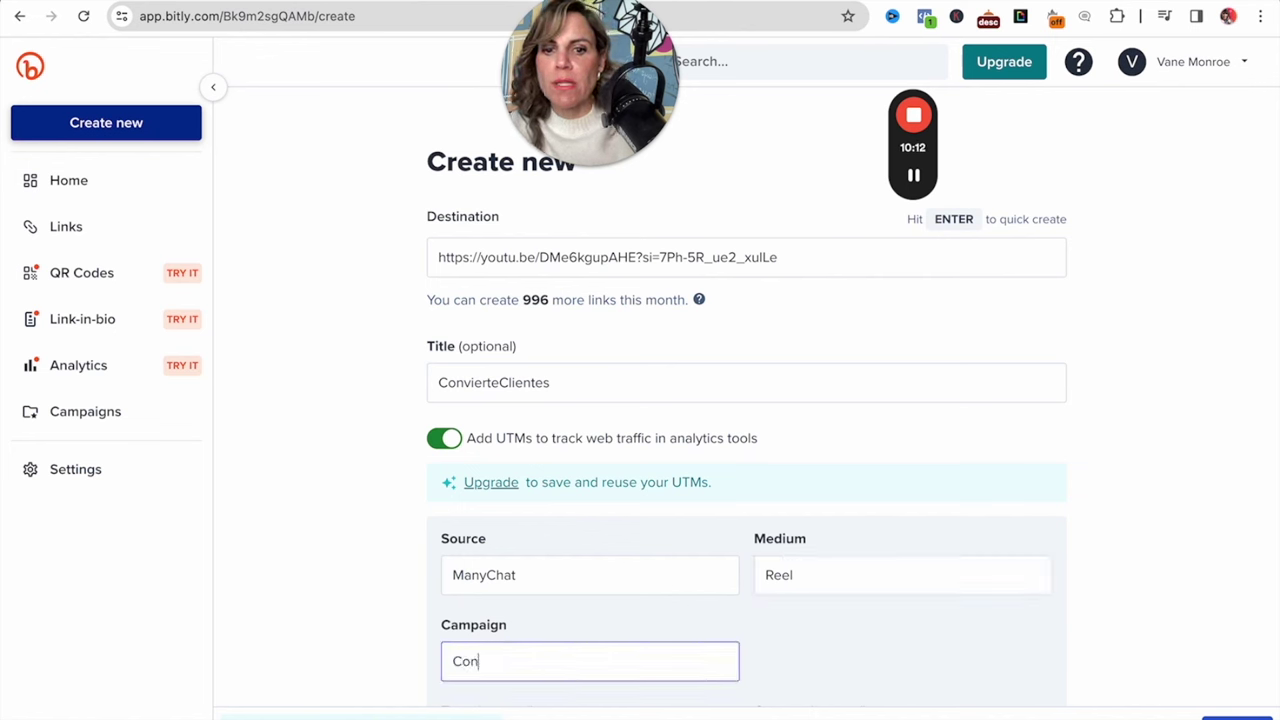
type("vi")
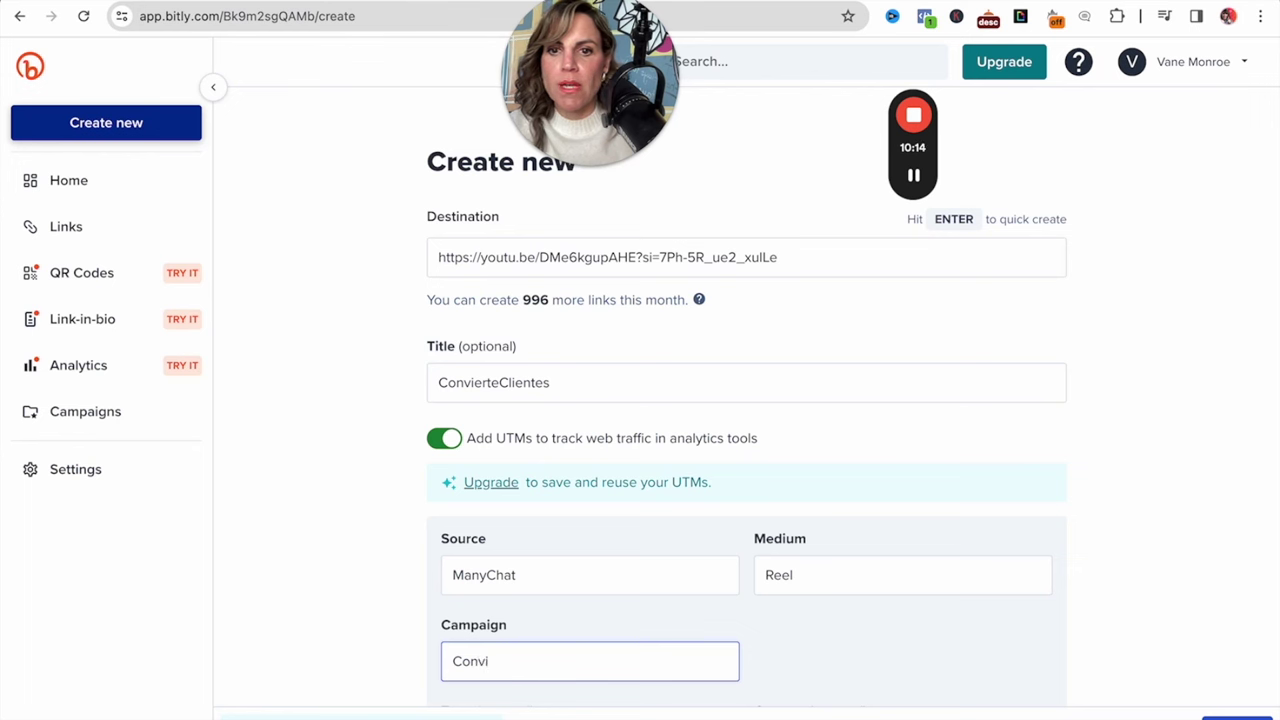
type("erteCli")
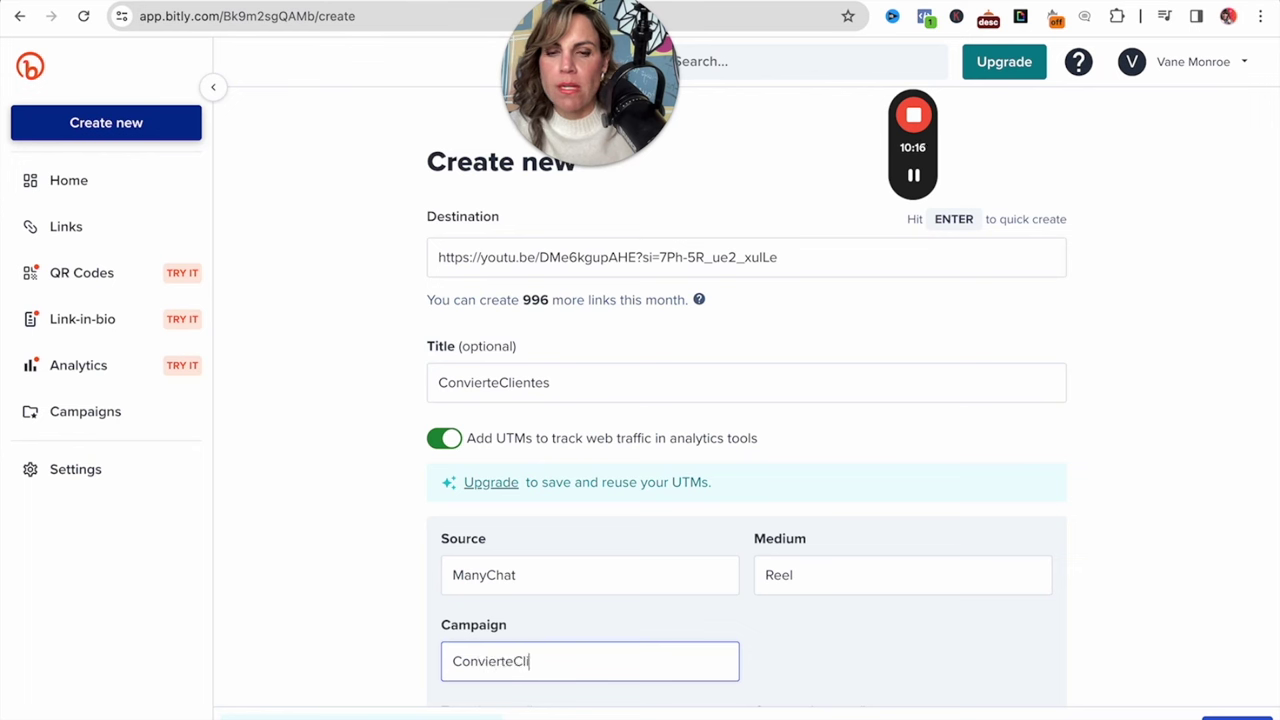
type("entes")
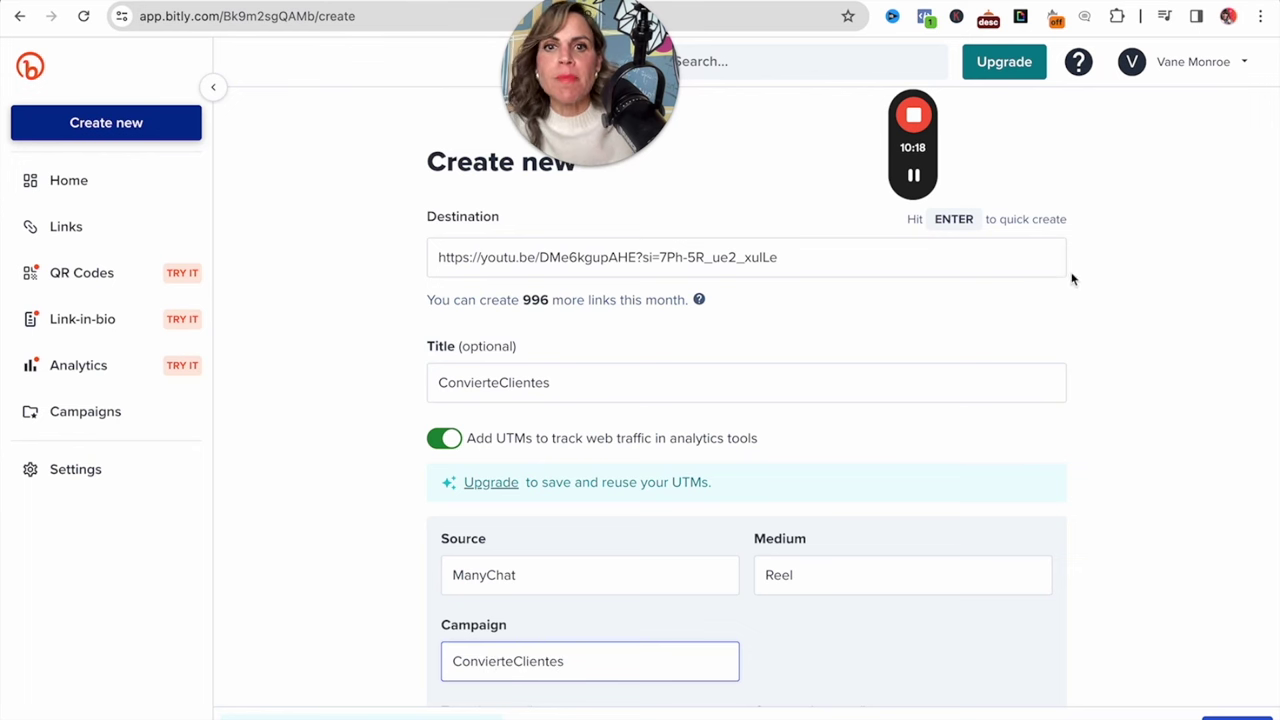
scroll(1034, 437, "down", 1)
left_click(1236, 714)
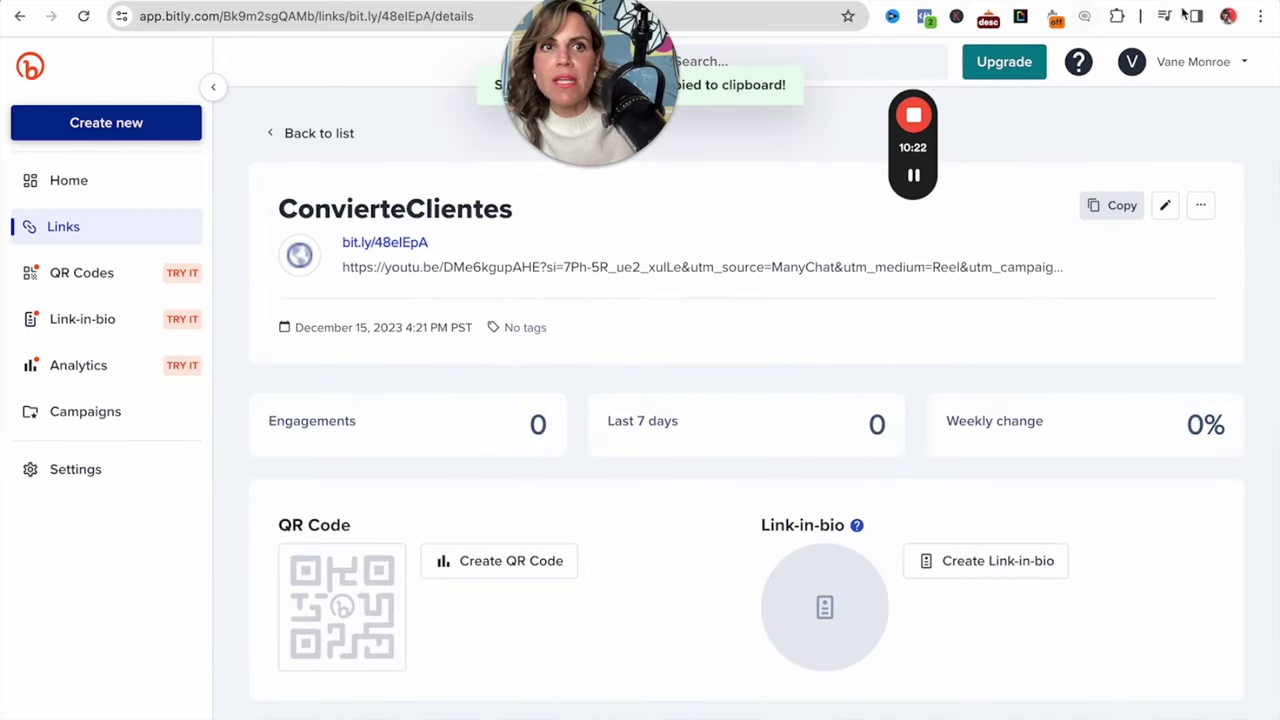
Open Instagram in a new browser tab, go to the account's own profile and look through its posts and reels
key("ctrl+t")
type("Ins")
key("Return")
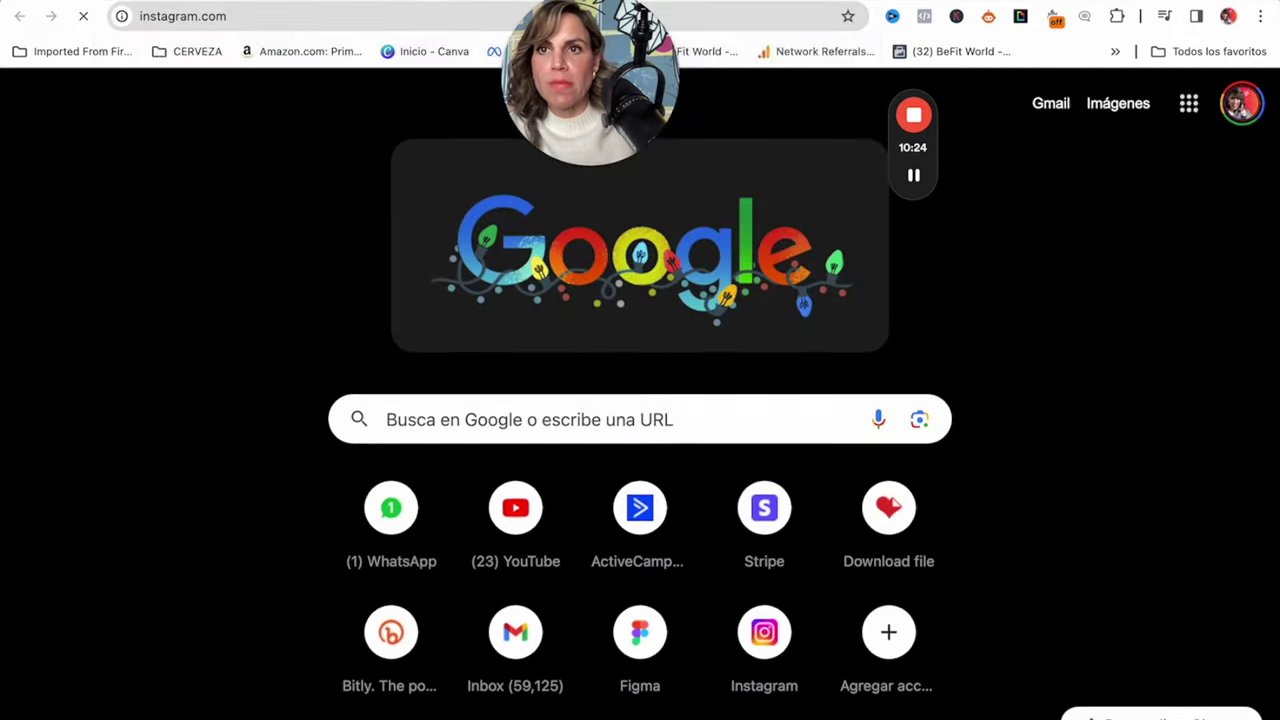
left_click(40, 615)
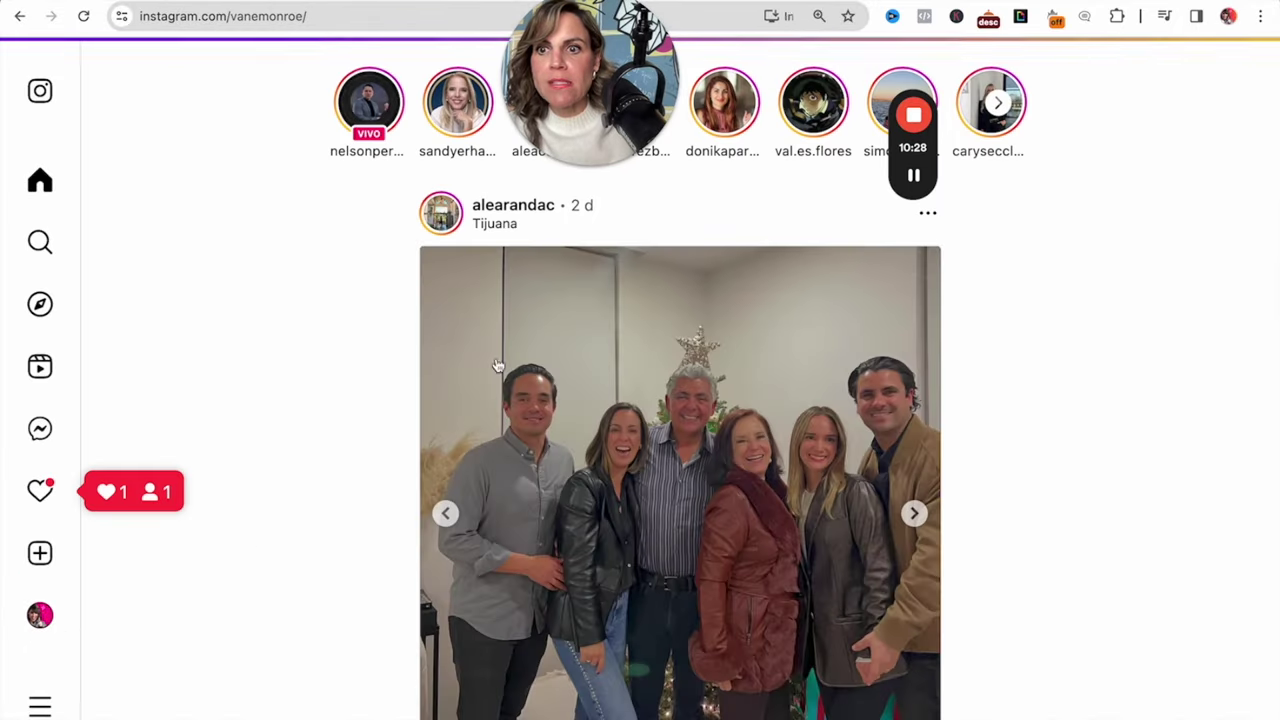
scroll(648, 445, "down", 5)
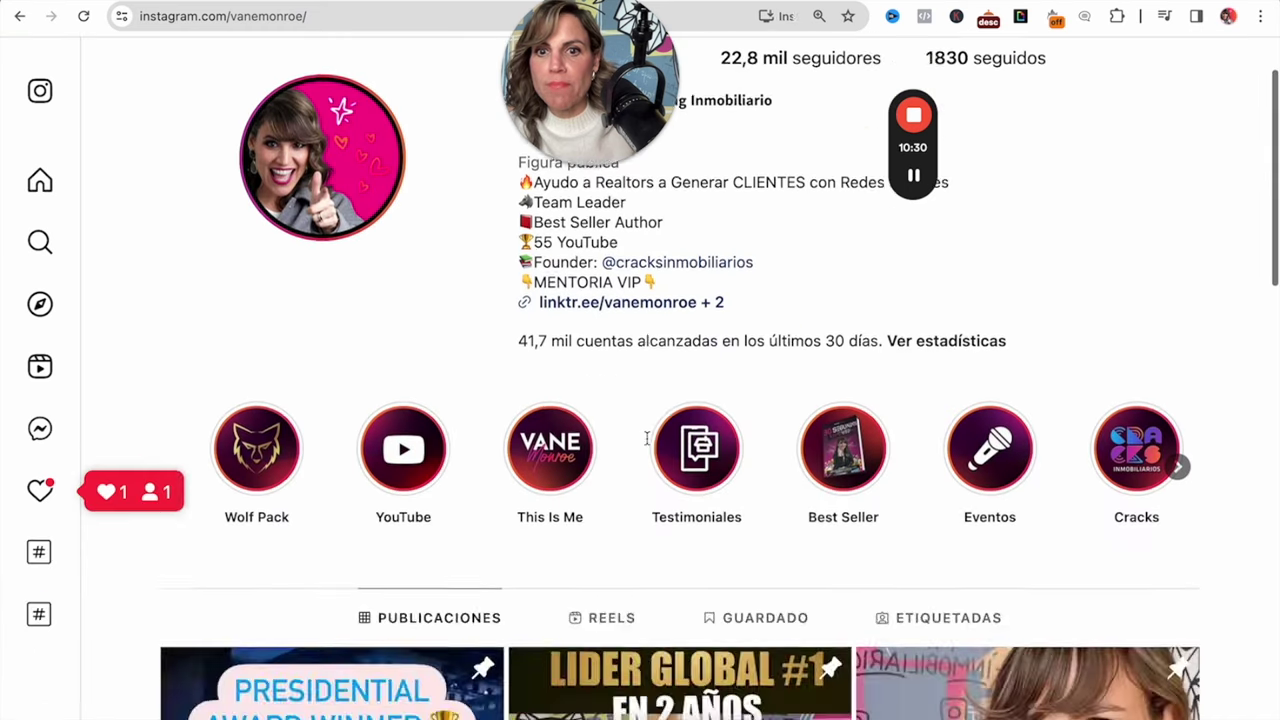
scroll(648, 445, "down", 3)
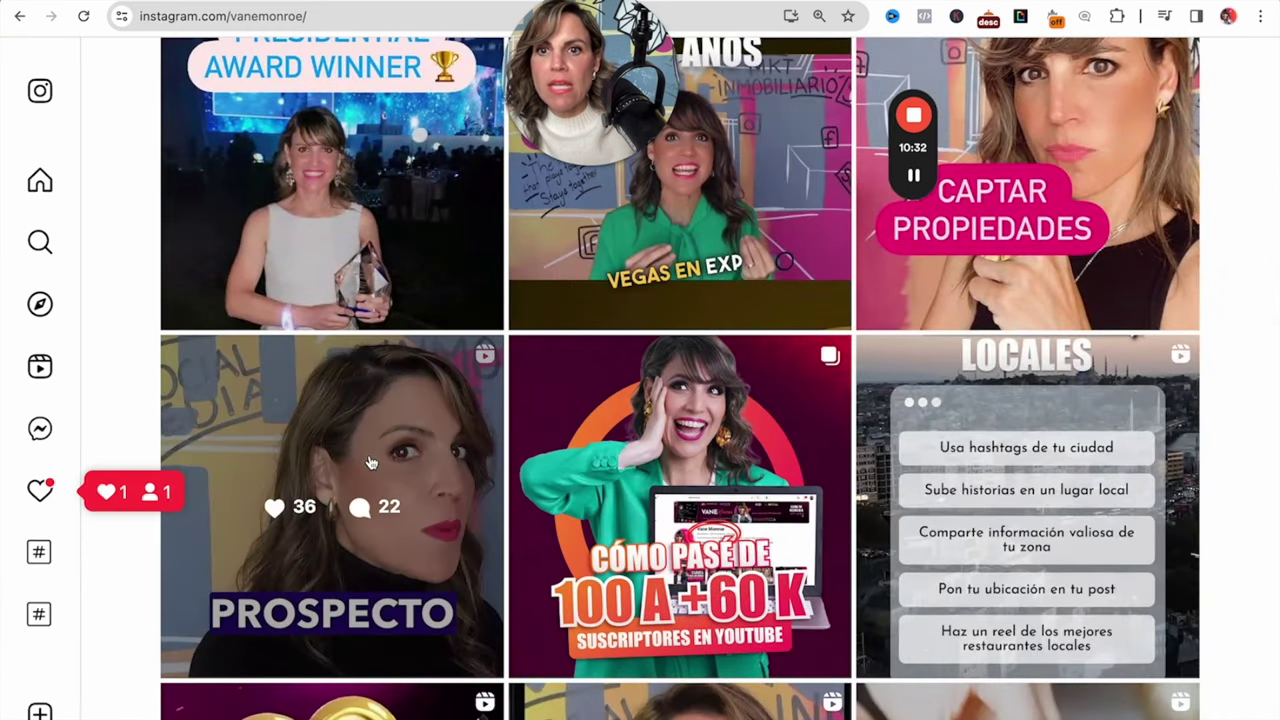
scroll(390, 520, "down", 2)
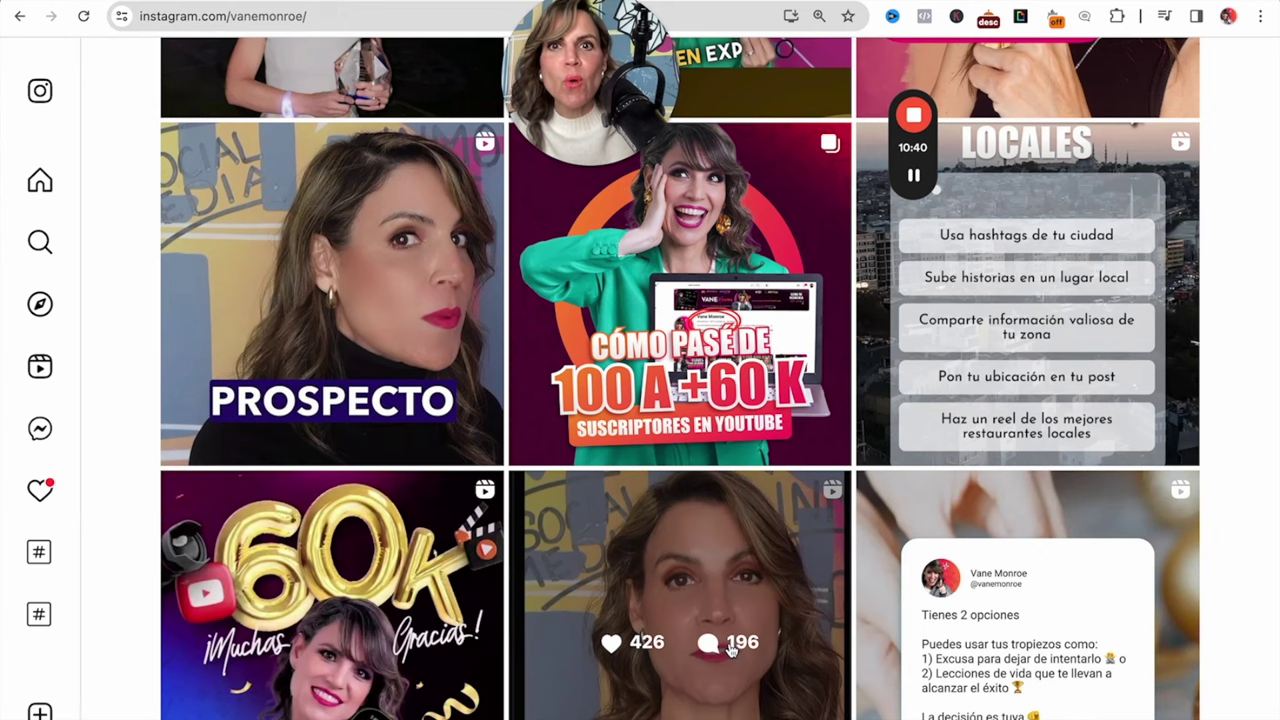
scroll(730, 650, "up", 5)
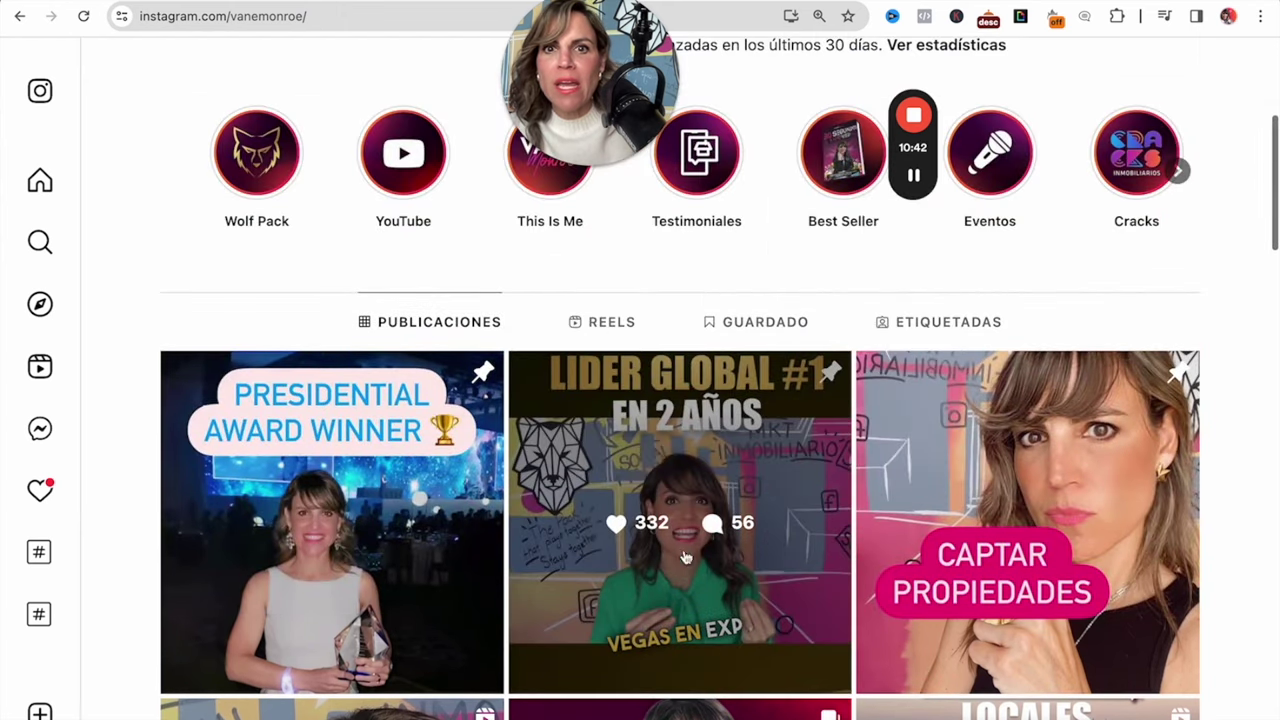
Show the Instagram profile's reels and look through them
left_click(607, 322)
scroll(837, 437, "down", 2)
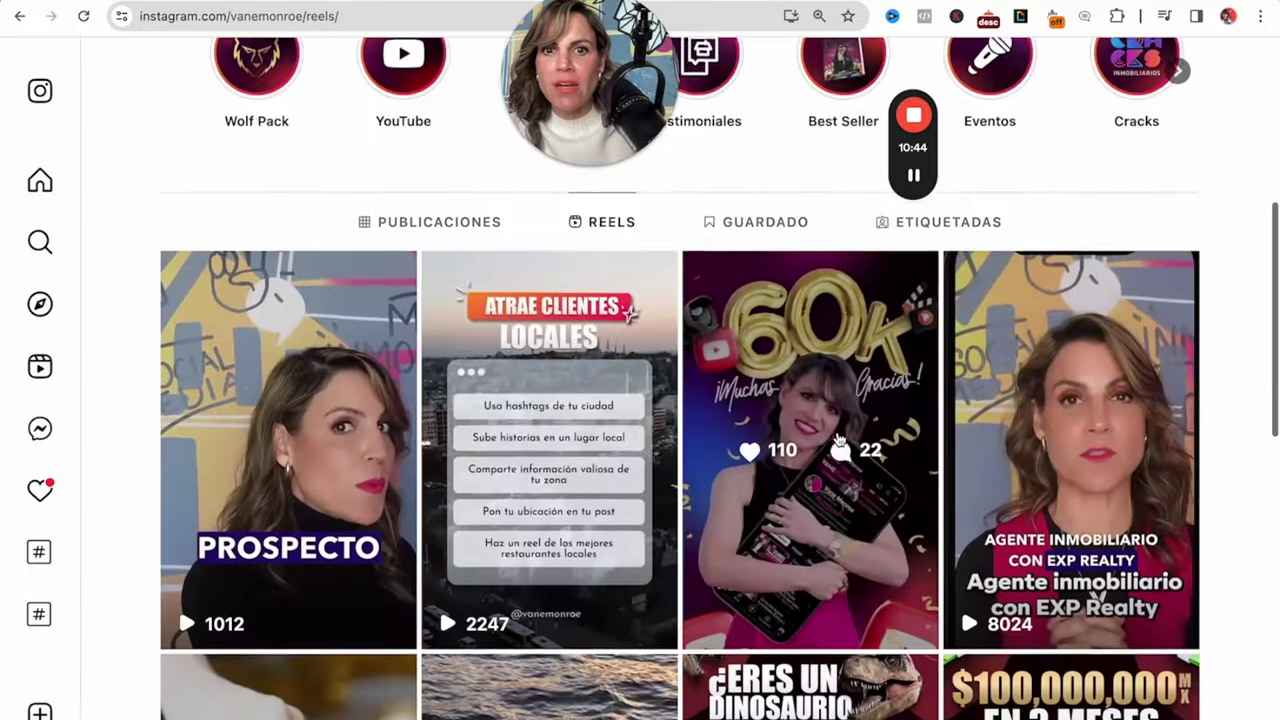
scroll(840, 440, "down", 2)
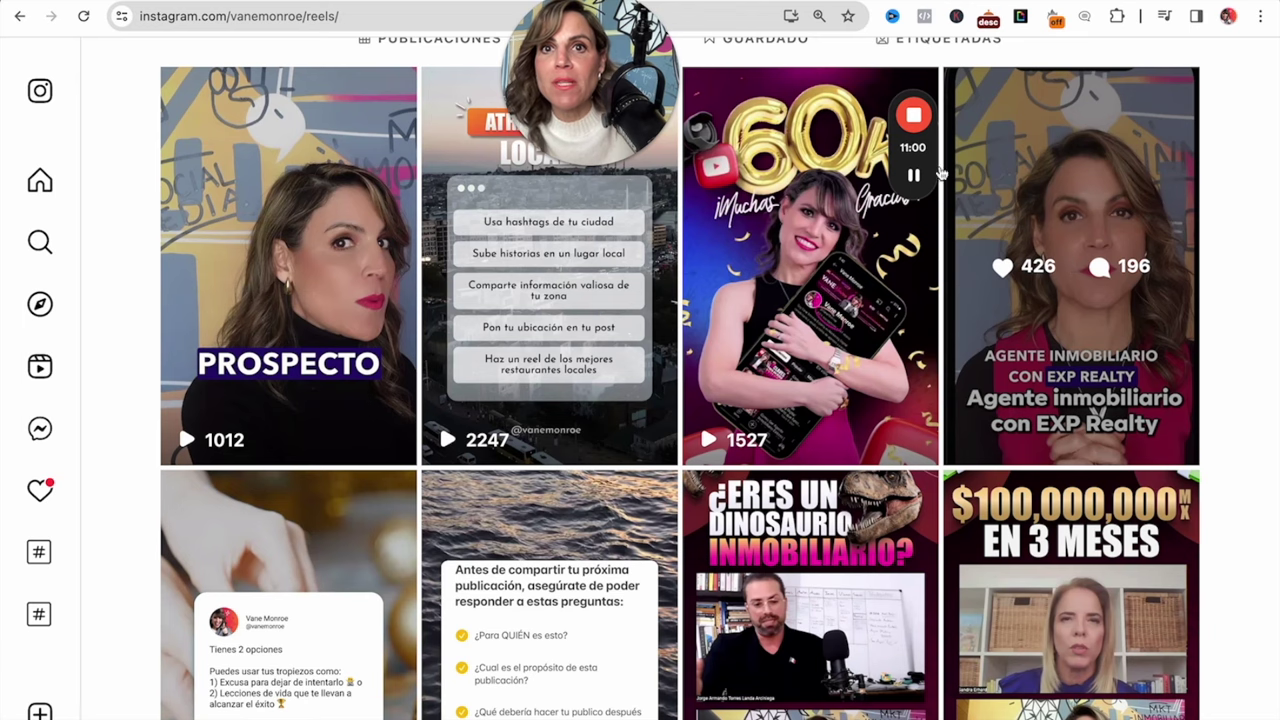
Switch to the ManyChat automation and review its comment trigger's reel, keywords and automatic public replies
key("ctrl+Tab")
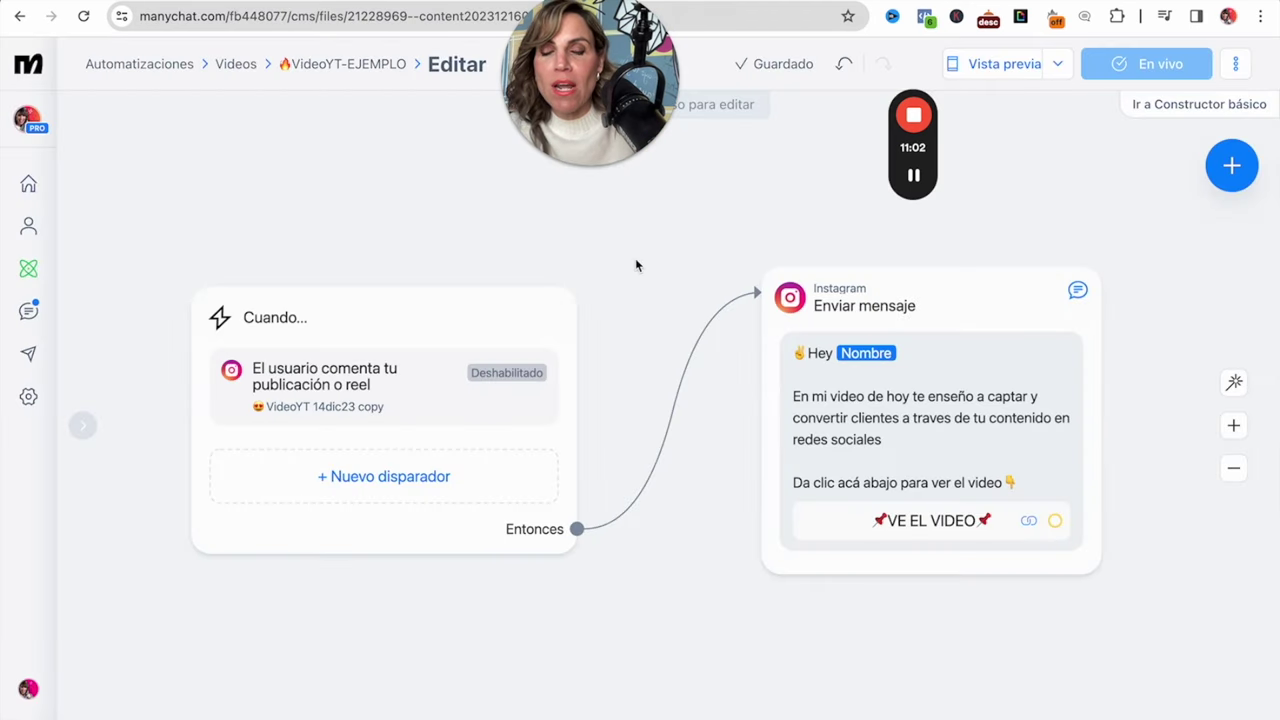
left_click(337, 400)
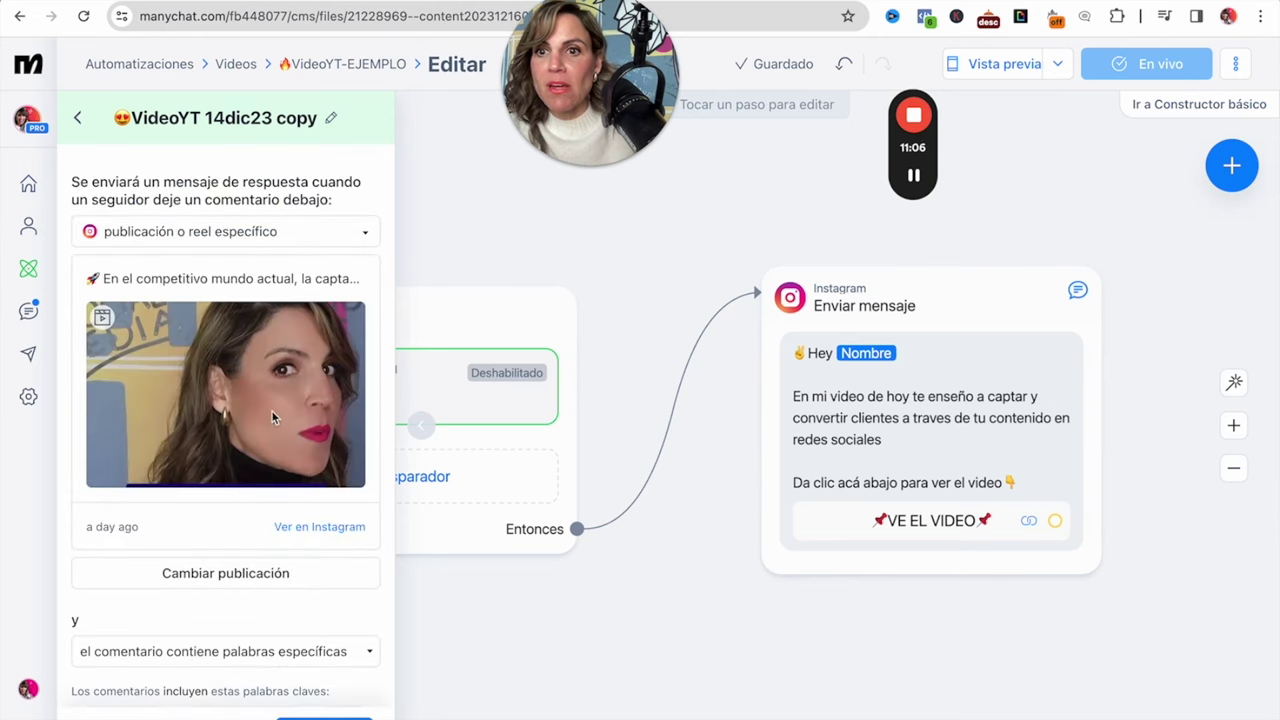
scroll(271, 410, "down", 3)
scroll(271, 414, "down", 4)
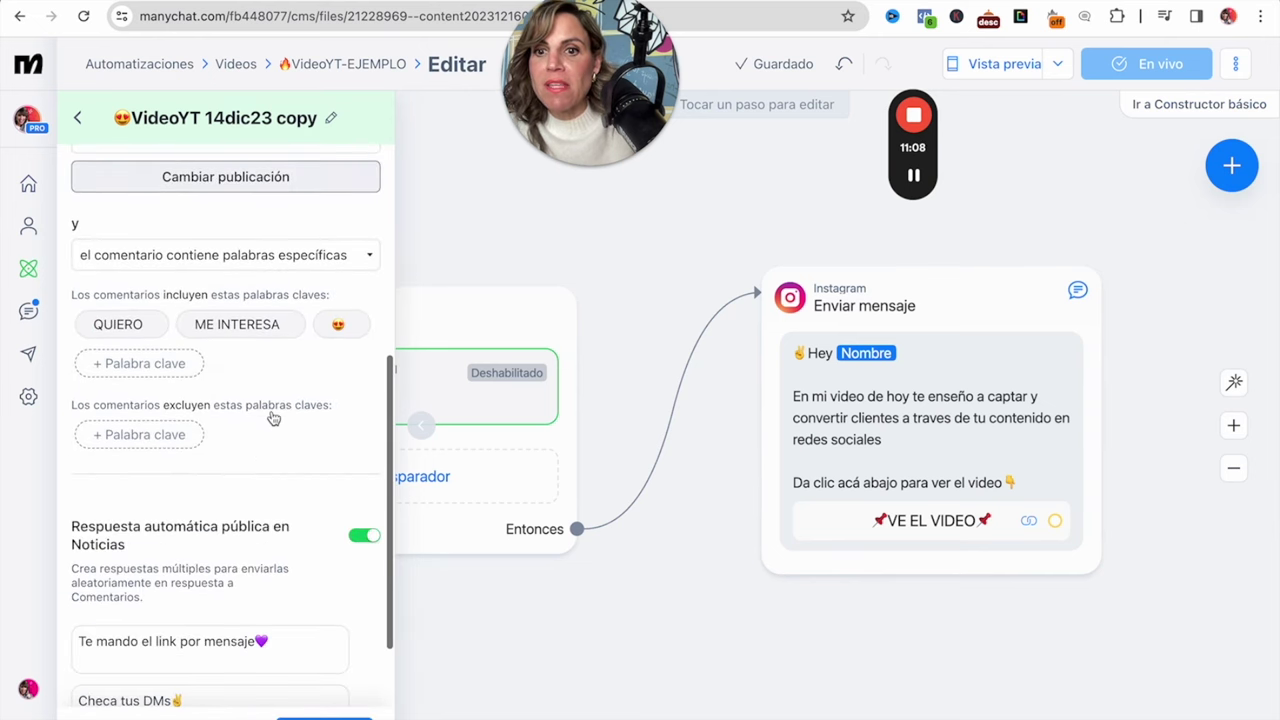
scroll(271, 414, "up", 3)
Return to editing the comment trigger instead of leaving it unsaved, and save and activate it
left_click(874, 523)
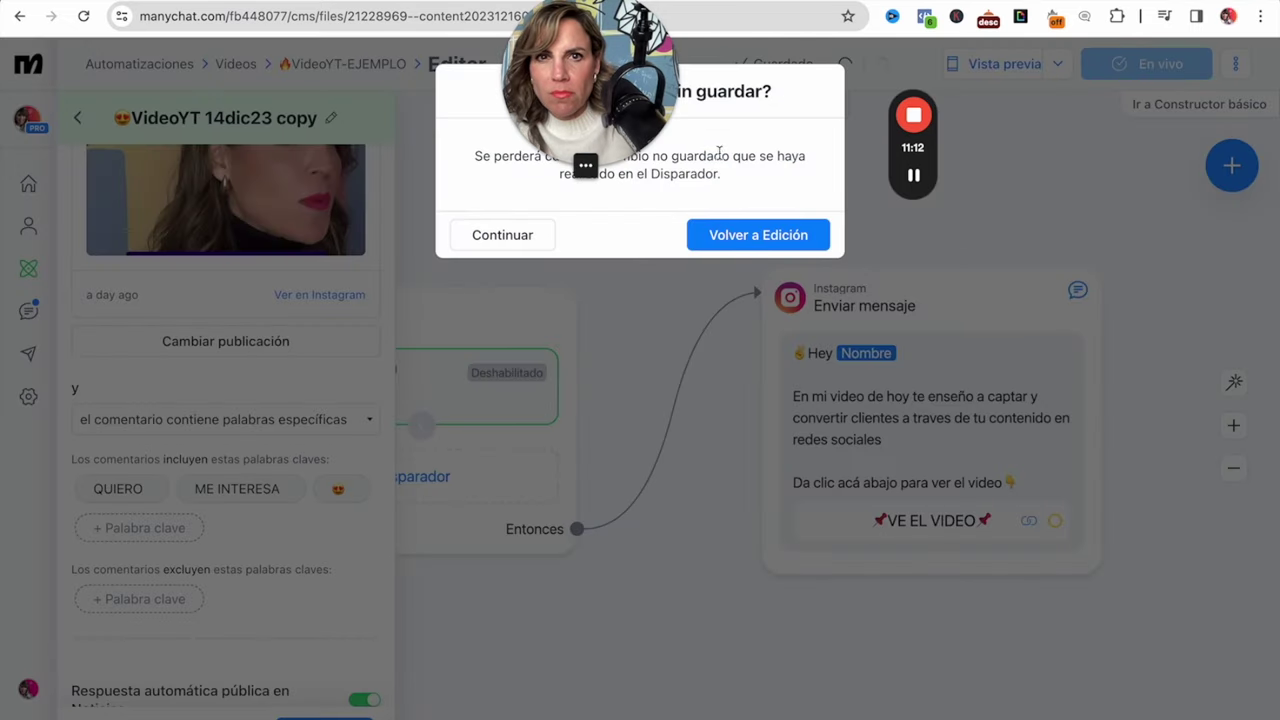
left_click_drag(590, 100, 860, 110)
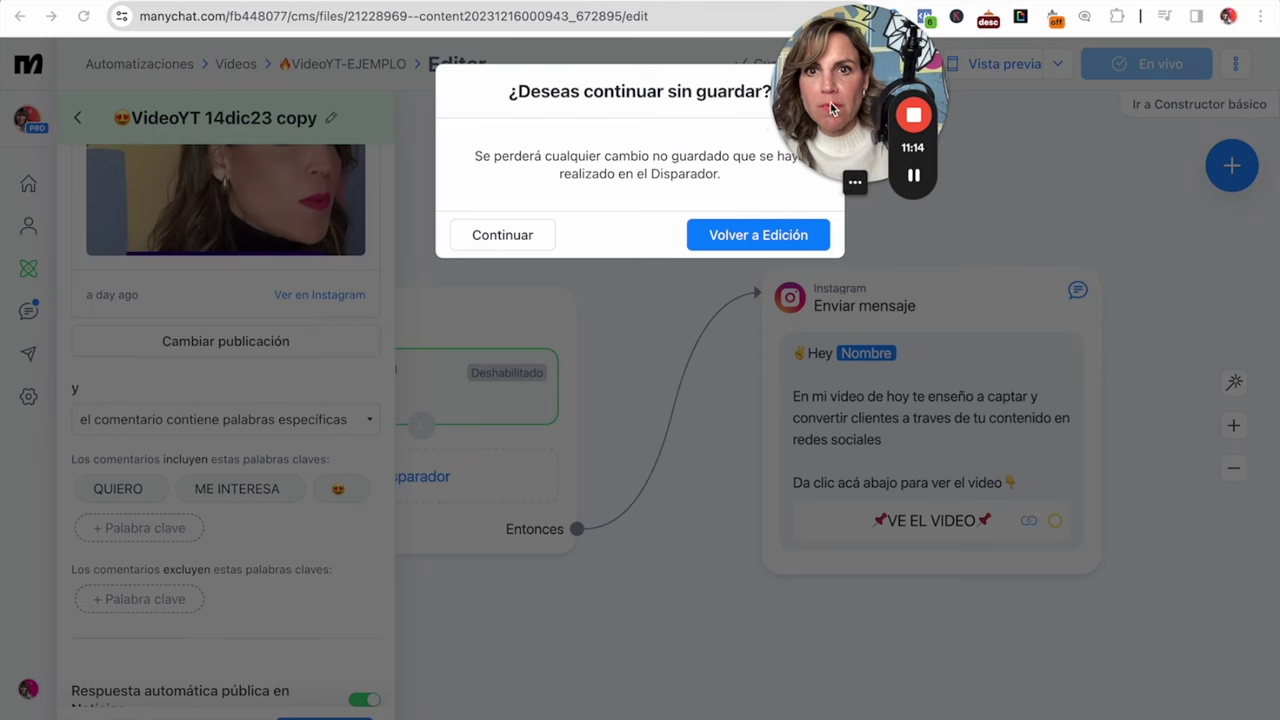
left_click(768, 240)
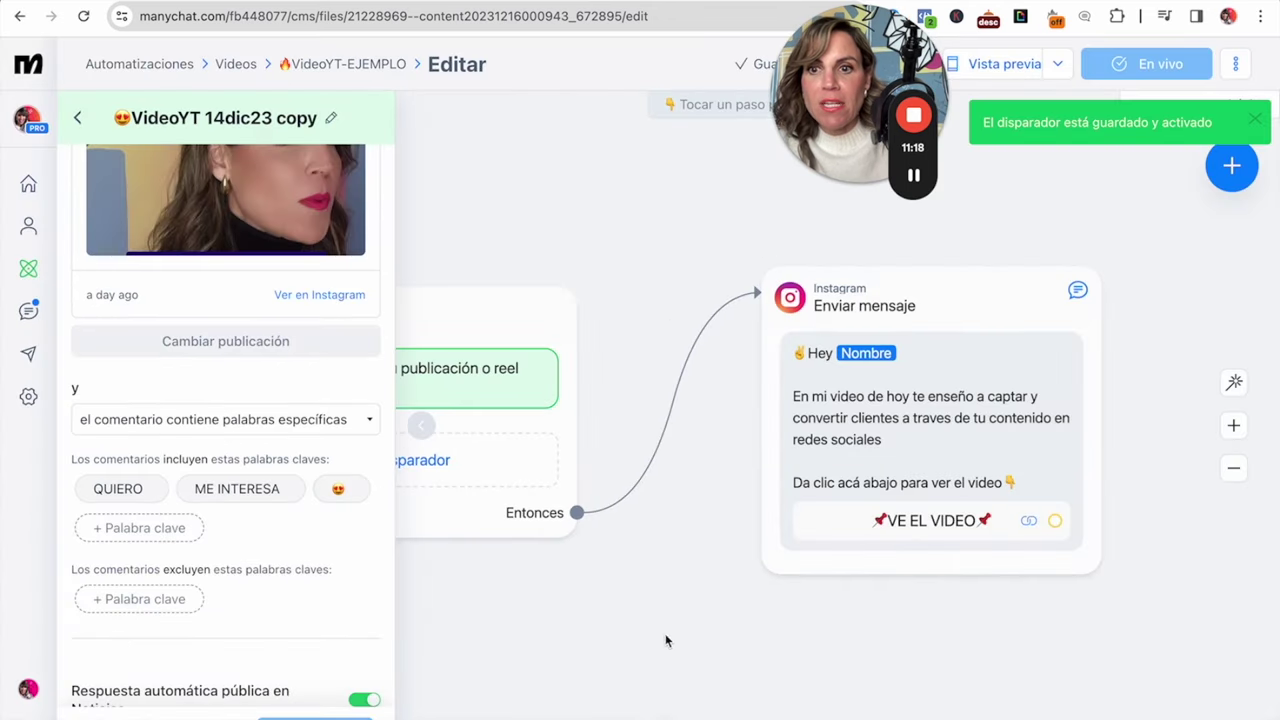
left_click(946, 432)
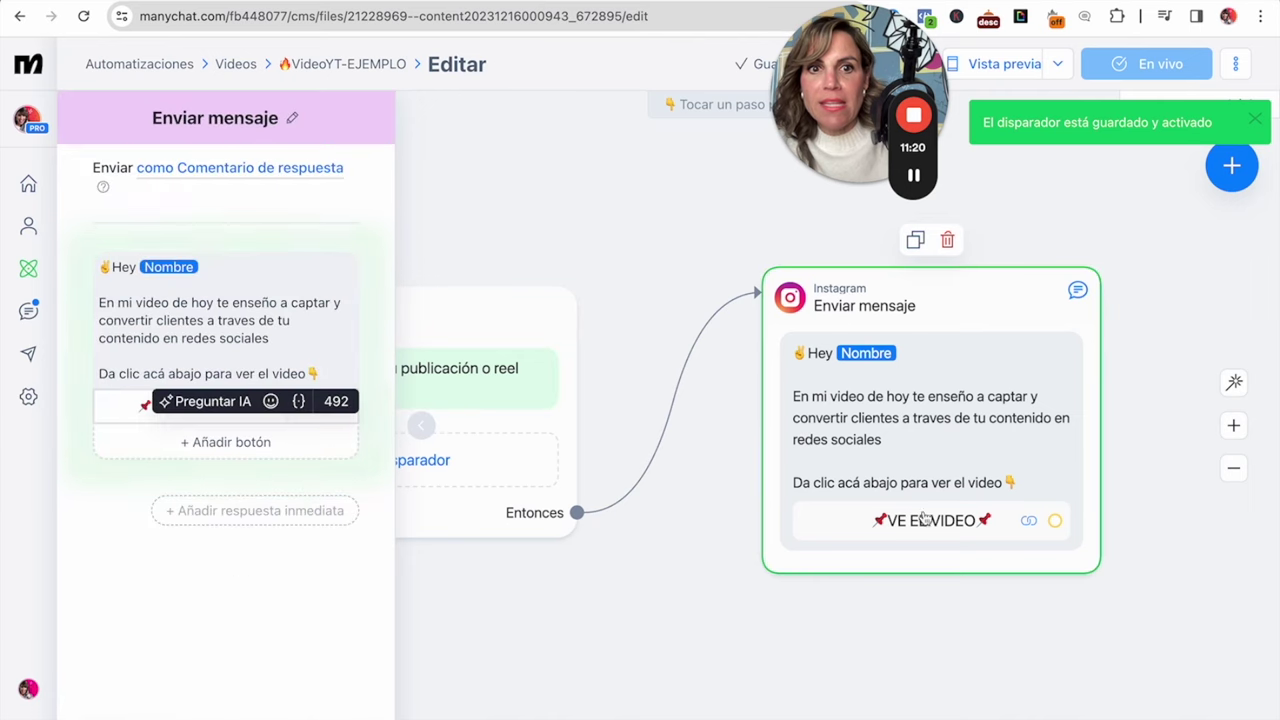
left_click(918, 521)
left_click_drag(528, 467, 341, 478)
key("BackSpace")
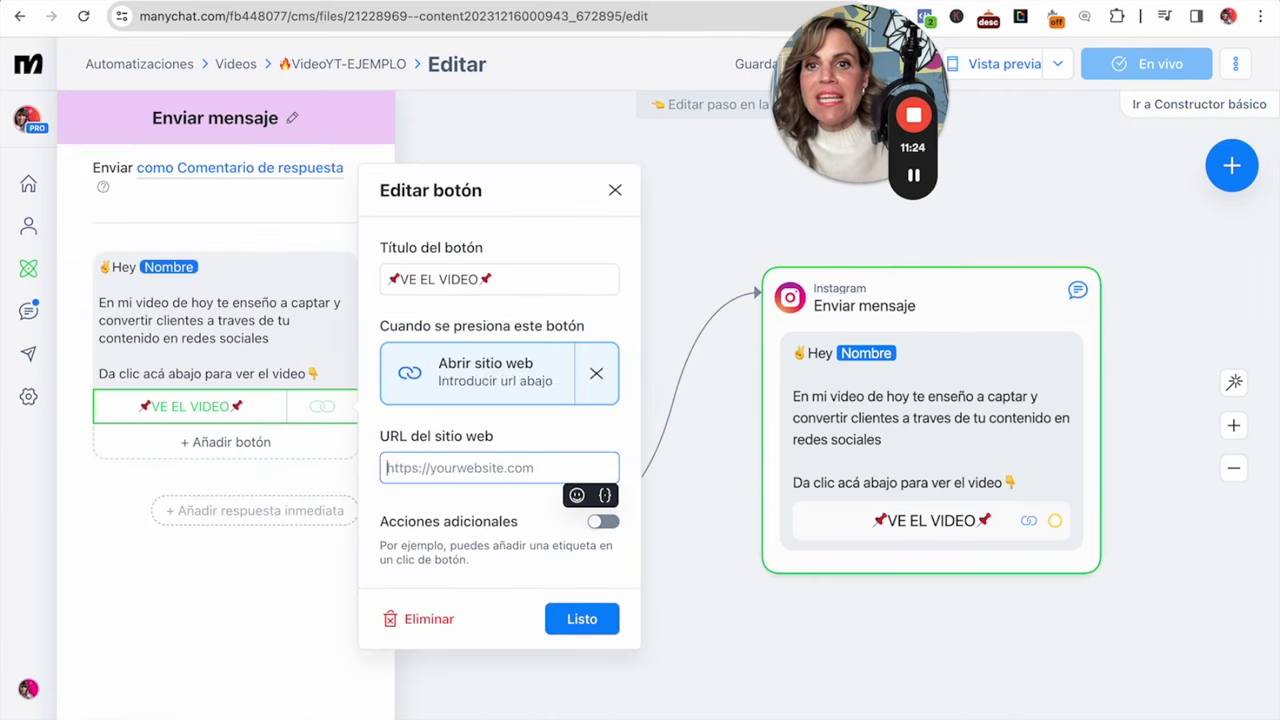
key("ctrl+Tab")
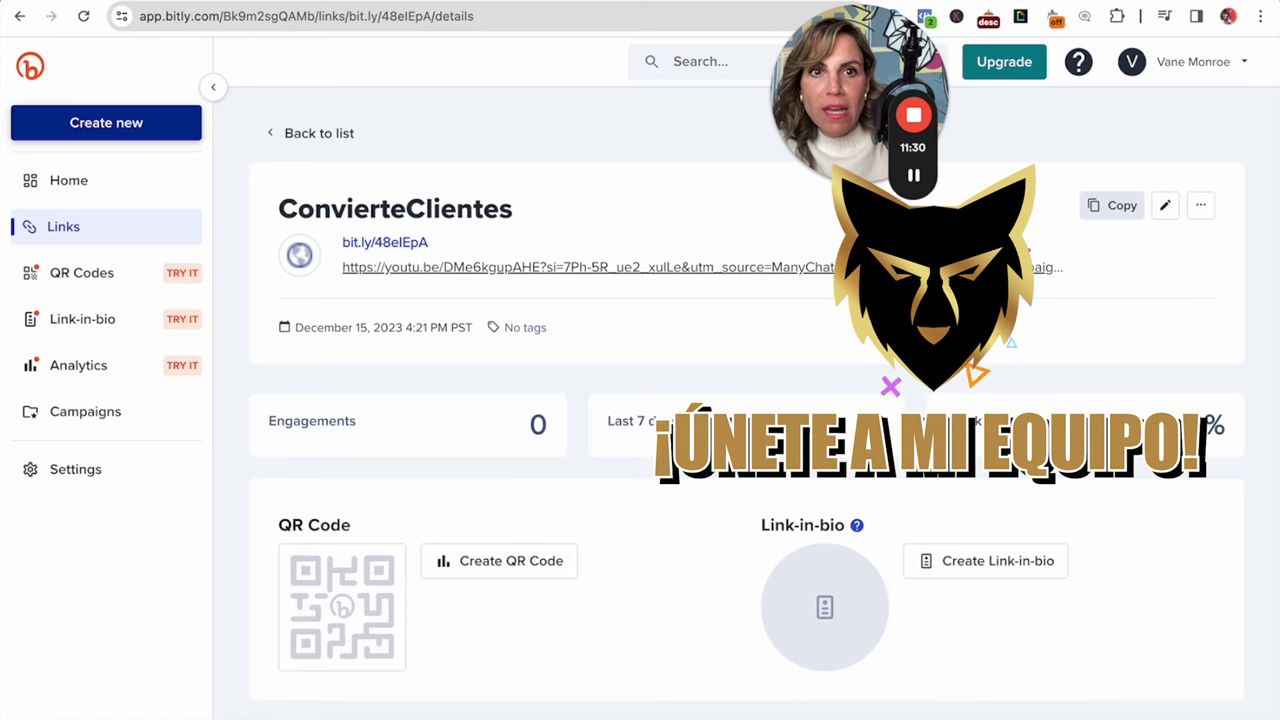
left_click(1112, 205)
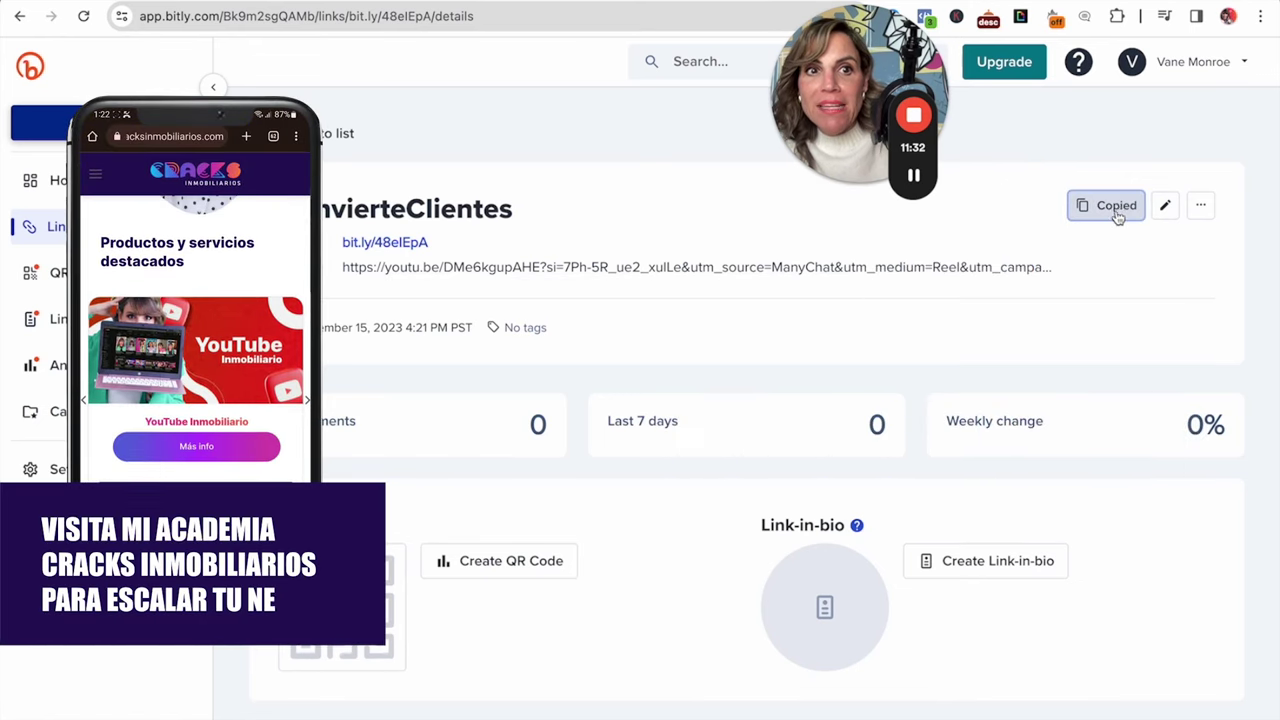
key("ctrl+Tab")
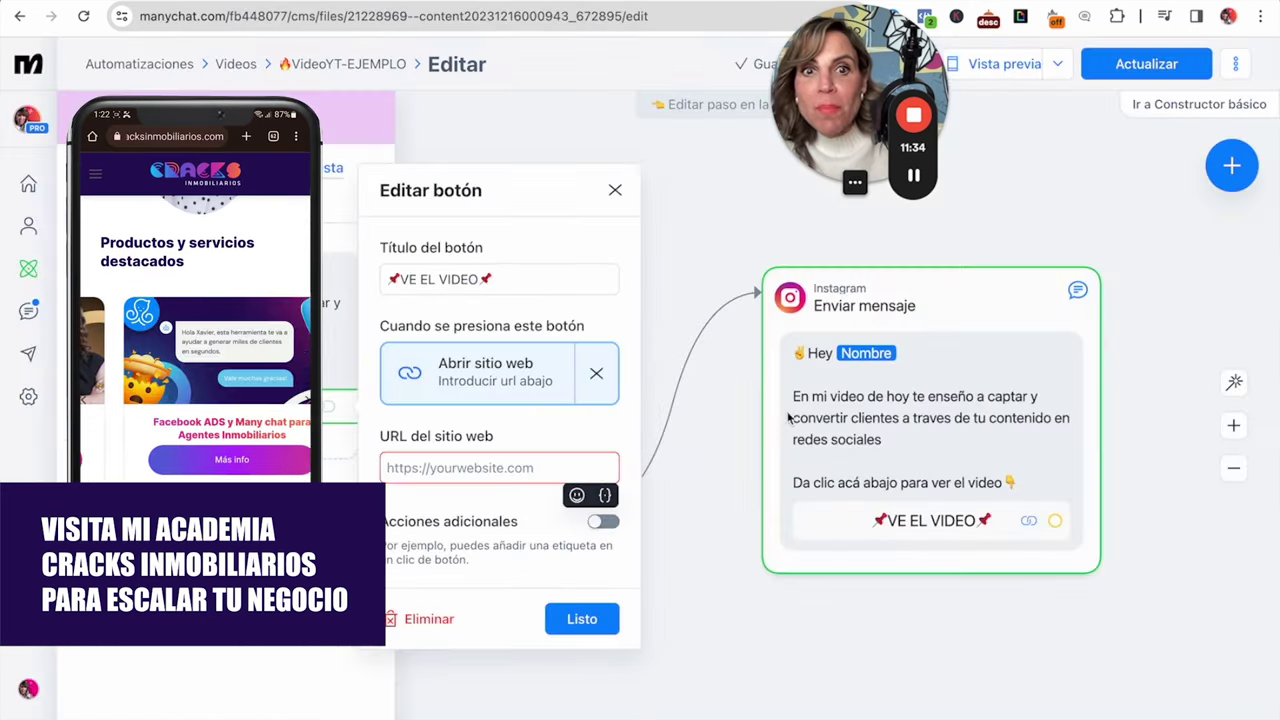
key("ctrl+v")
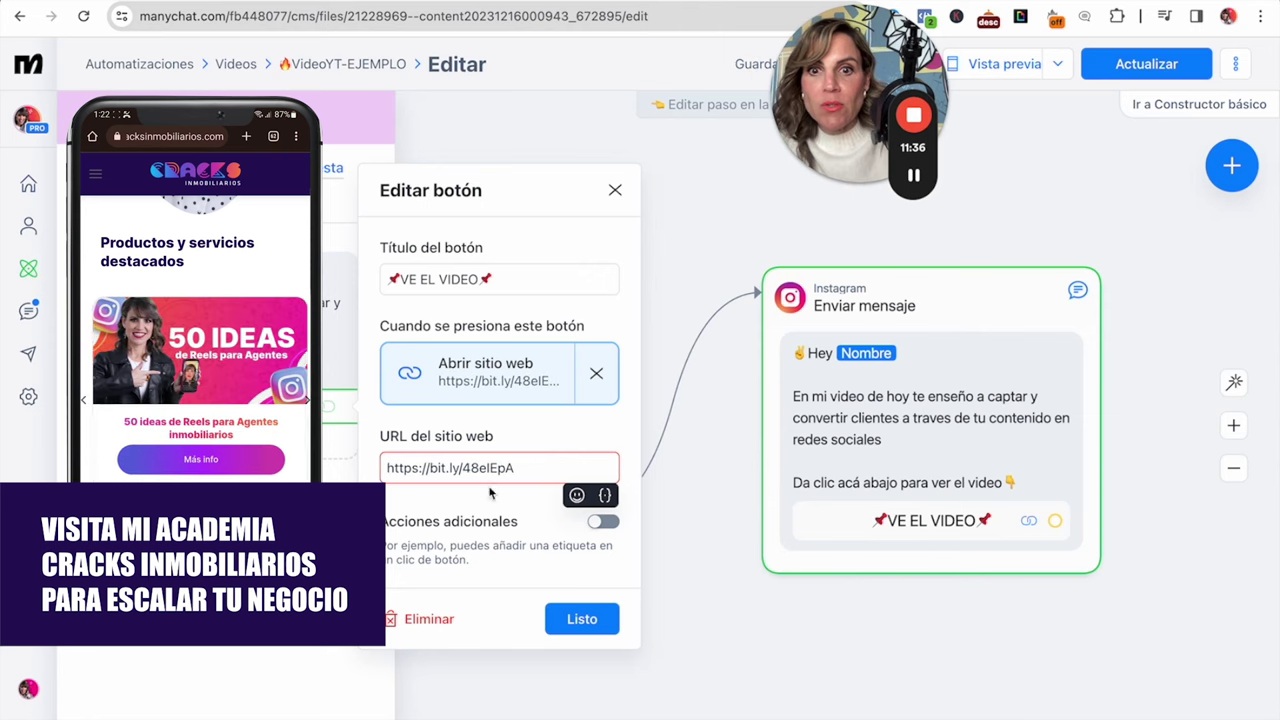
left_click(580, 619)
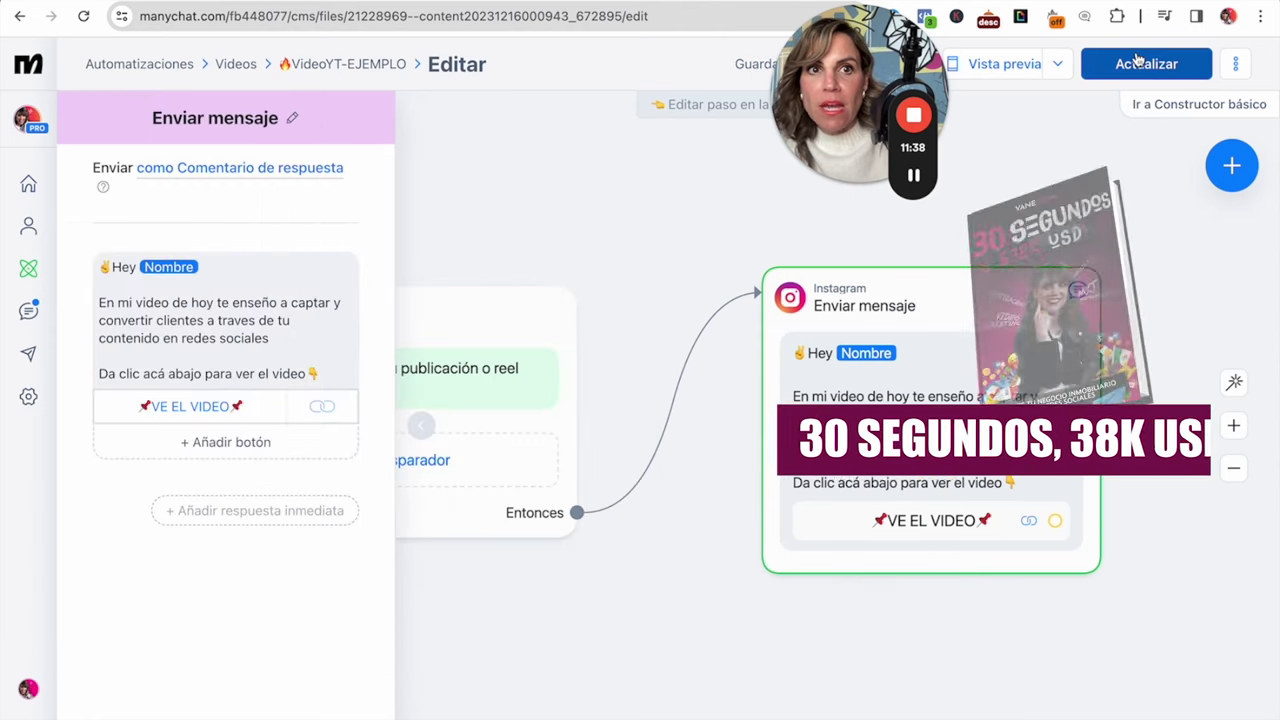
left_click(1128, 66)
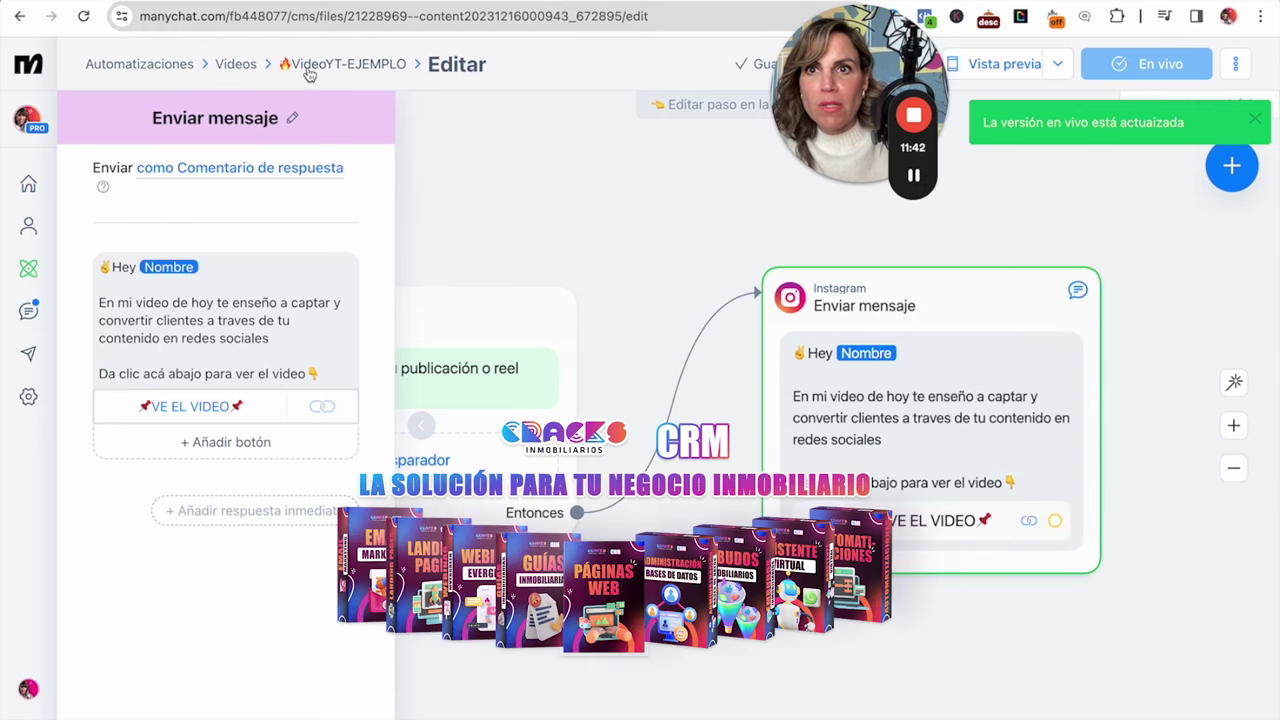
Go back to the Videos automation folder and turn off the trigger of VideoYT-EJEMPLO
left_click(236, 66)
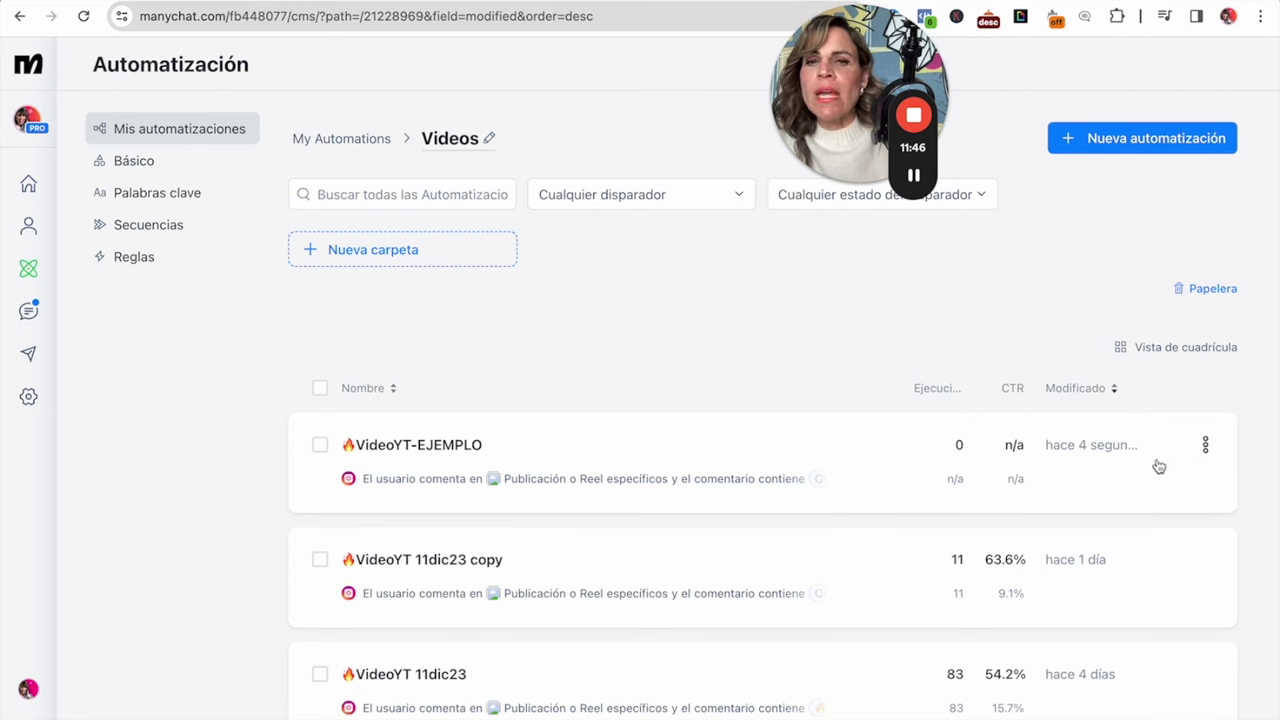
left_click(876, 481)
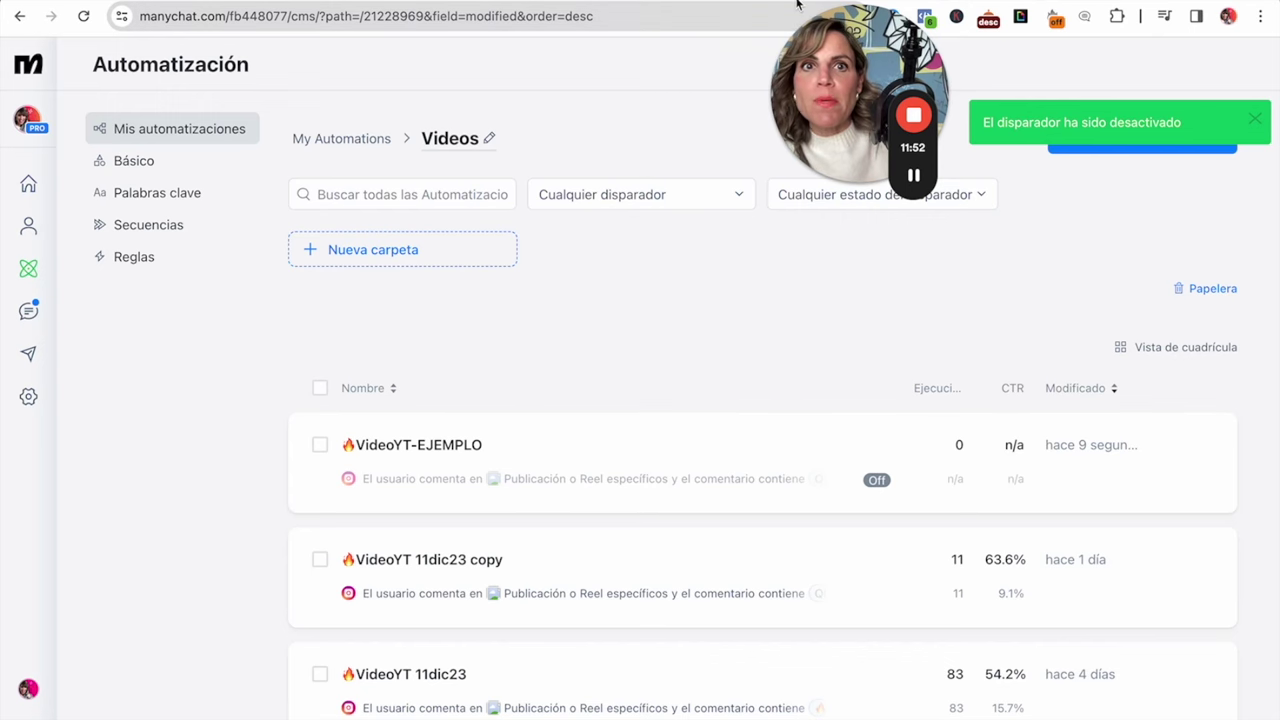
Switch to Bitly, open the list of links and compare the engagements and UTM sources of the ConvierteClientes short links
left_click(317, 4)
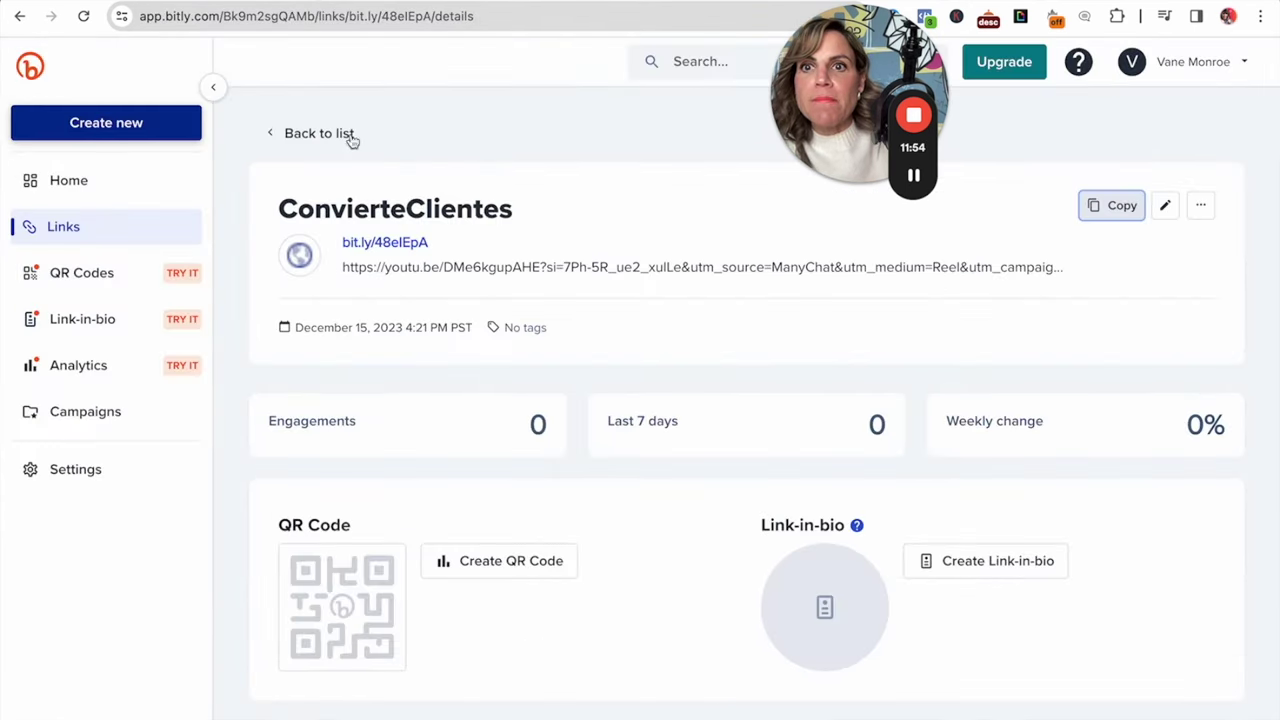
left_click(130, 232)
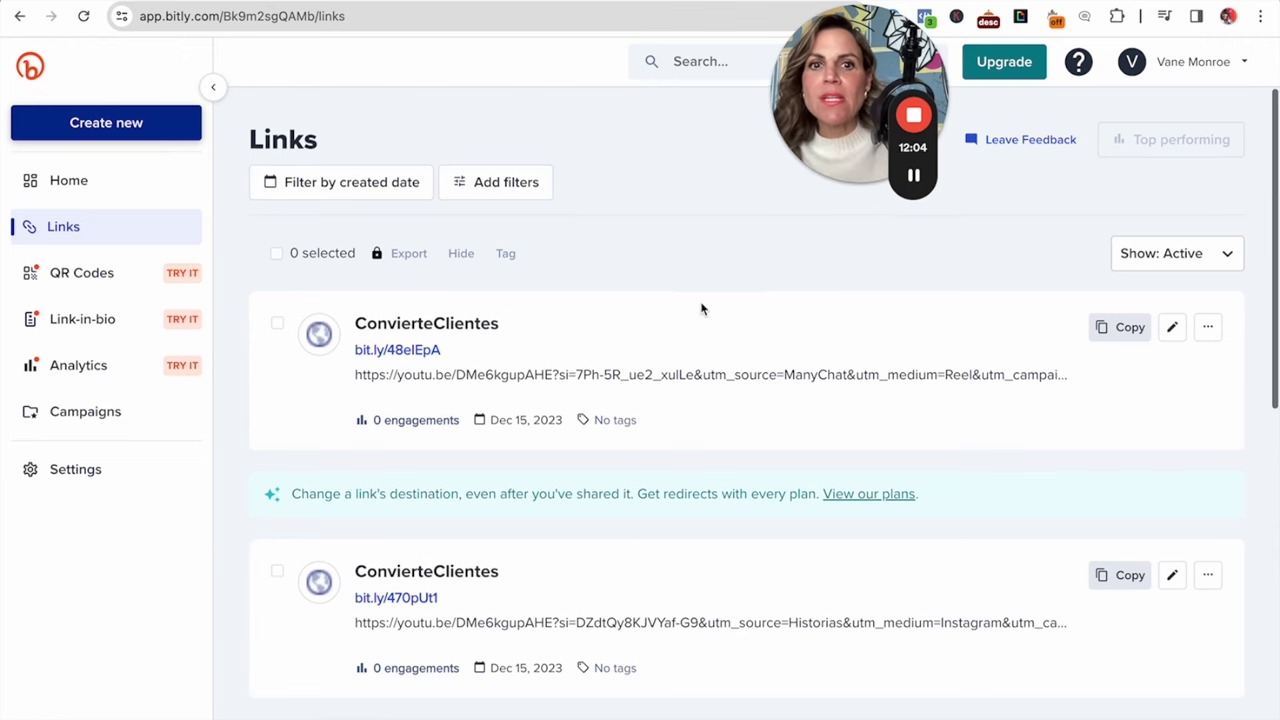
scroll(701, 309, "down", 1)
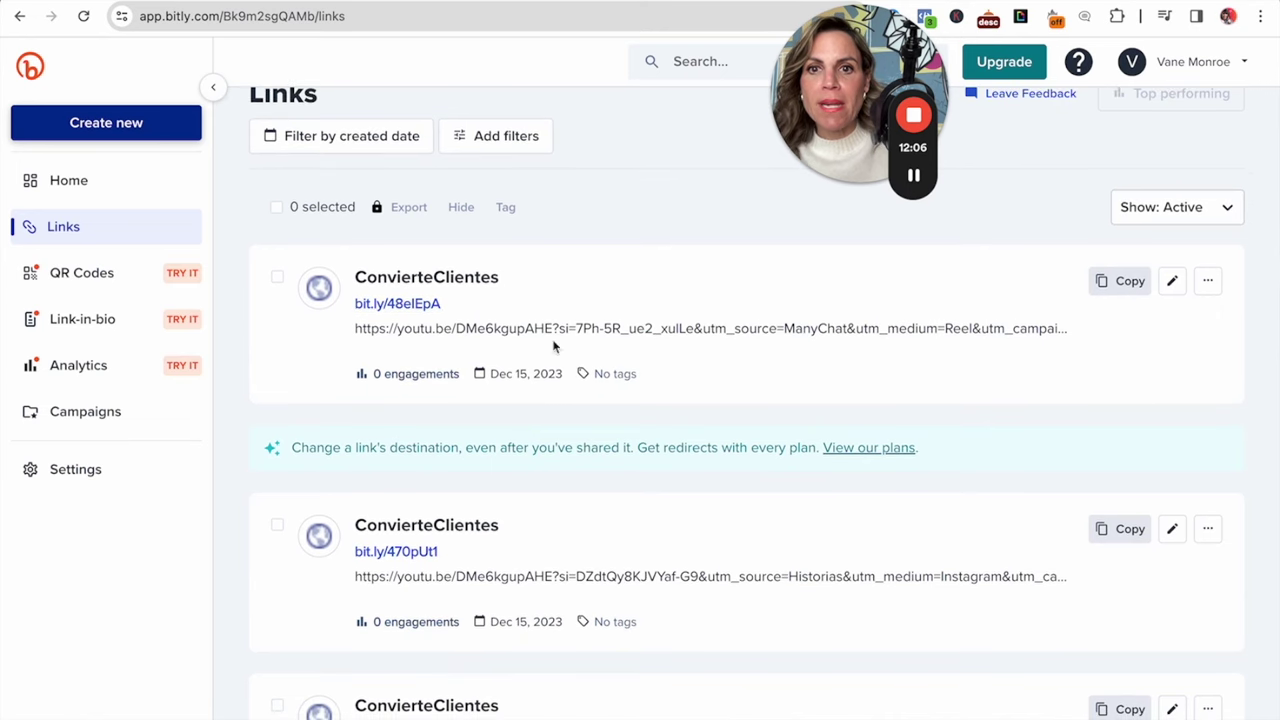
scroll(892, 336, "down", 1)
scroll(892, 336, "down", 1)
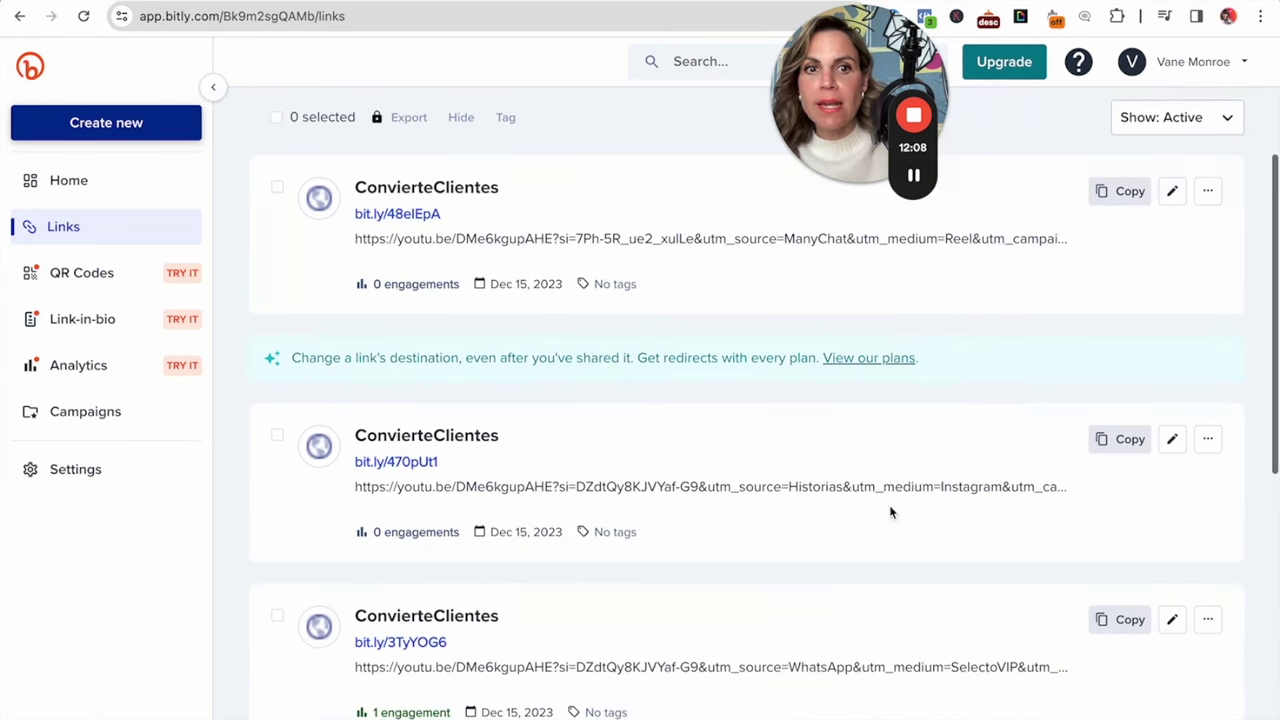
scroll(991, 500, "down", 2)
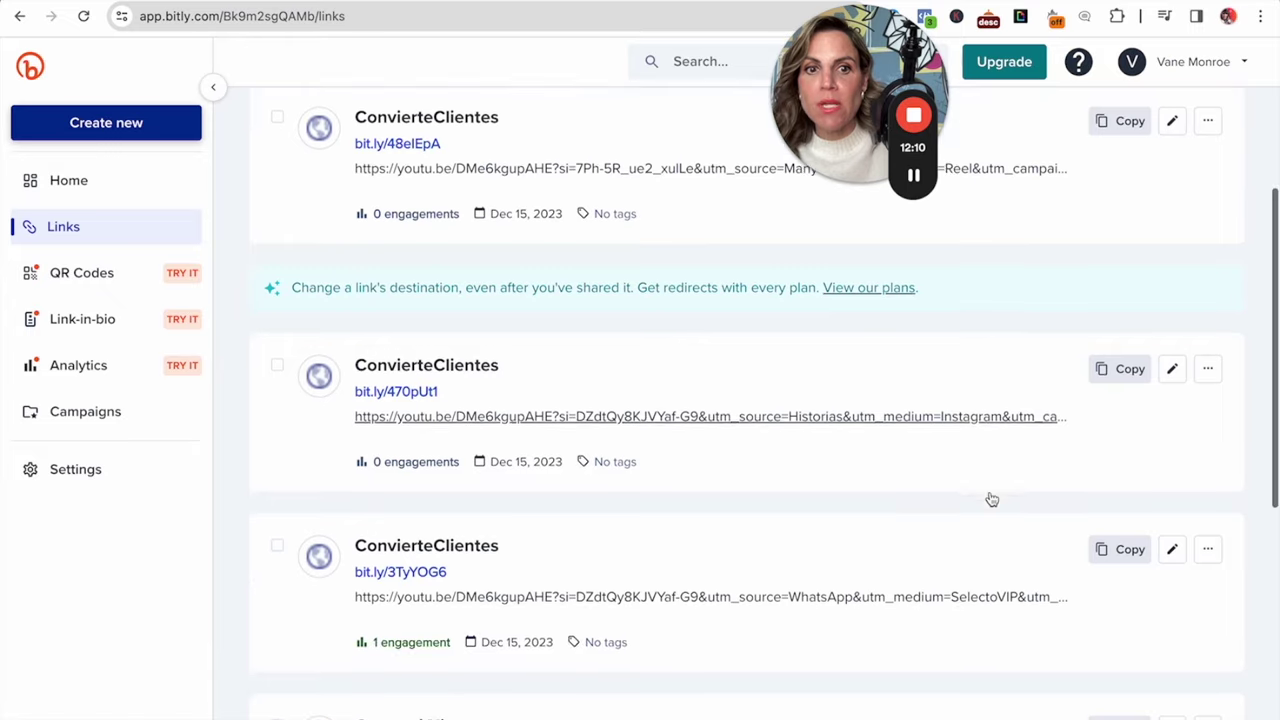
scroll(886, 610, "down", 4)
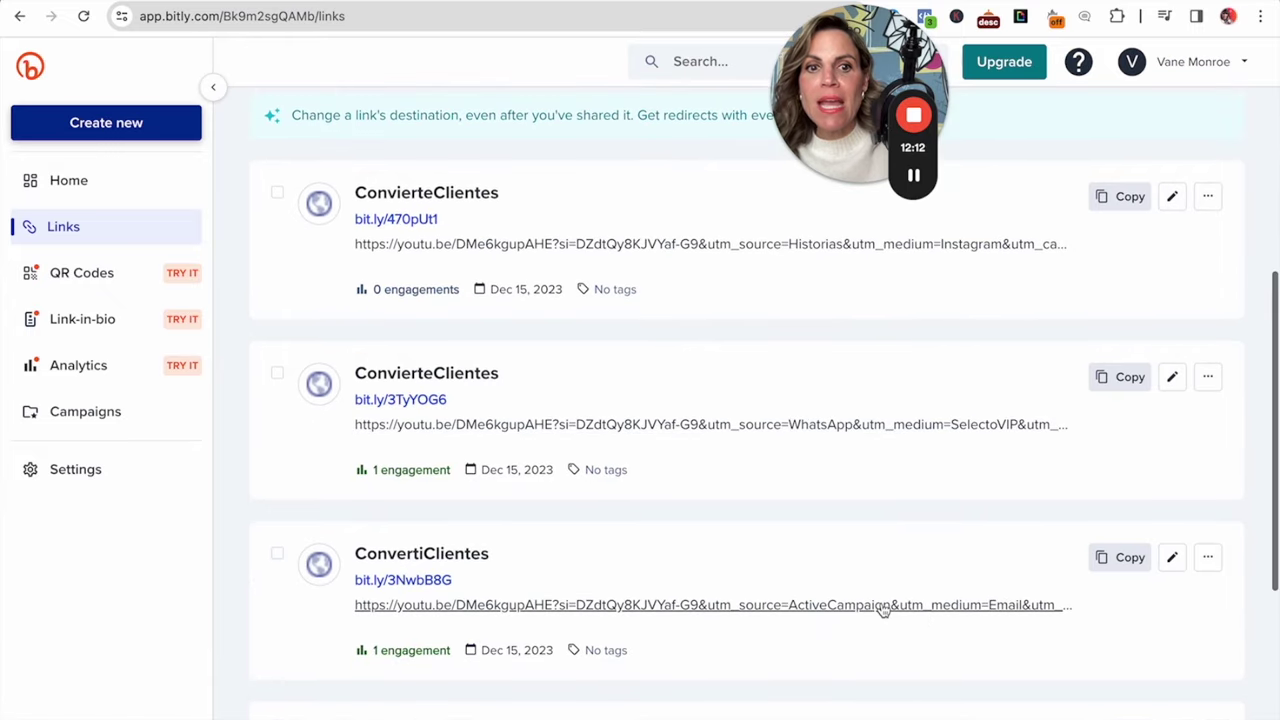